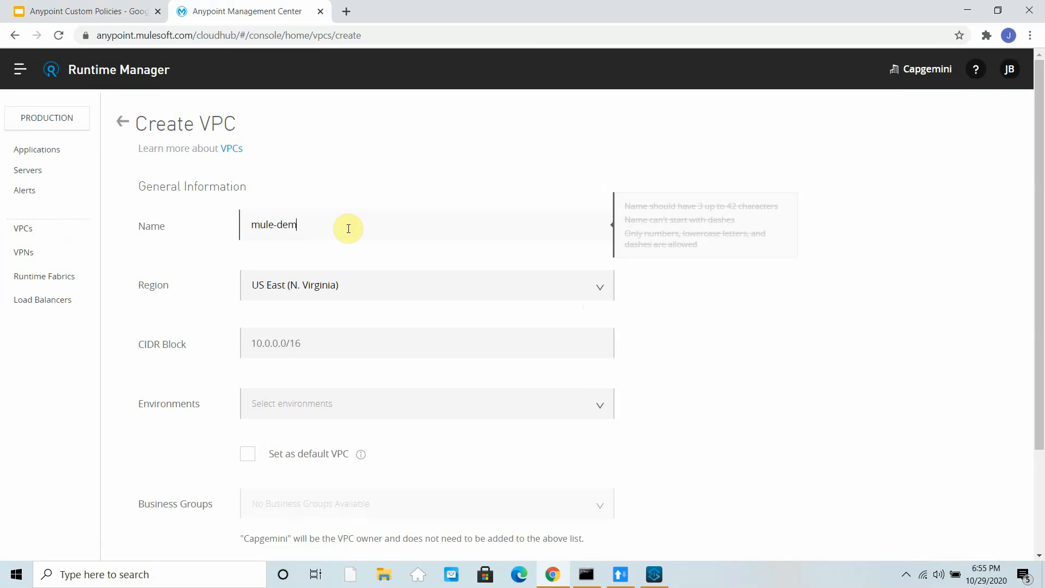
# Fill in the VPC's general information: name mule-demo-vpc, CIDR block 10.0.1.0/24 and Production environment.
pyautogui.write('o-vpc')
pyautogui.click(288, 345)
pyautogui.write('10.0')
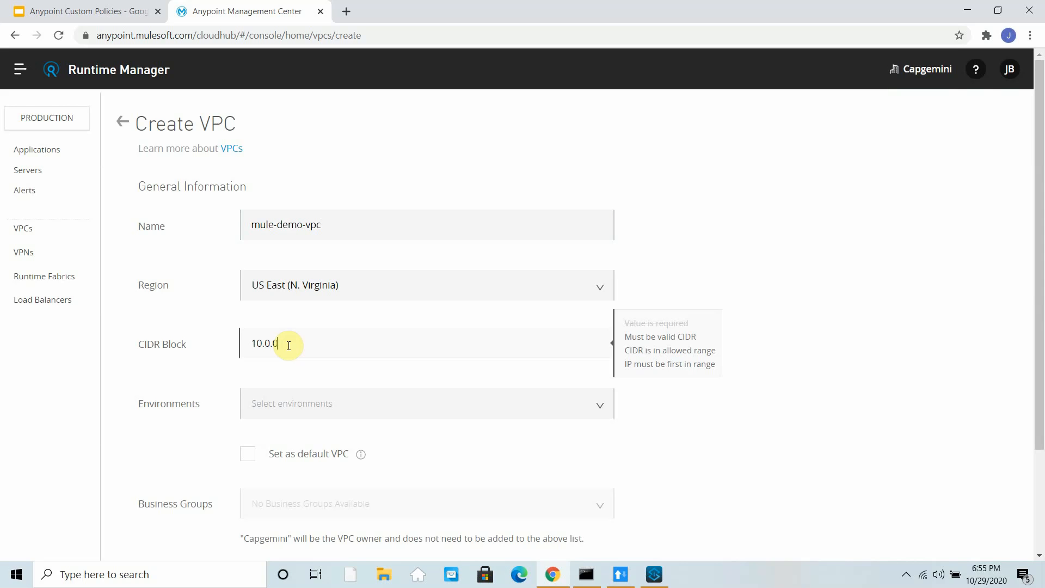
pyautogui.write('.1.0/24')
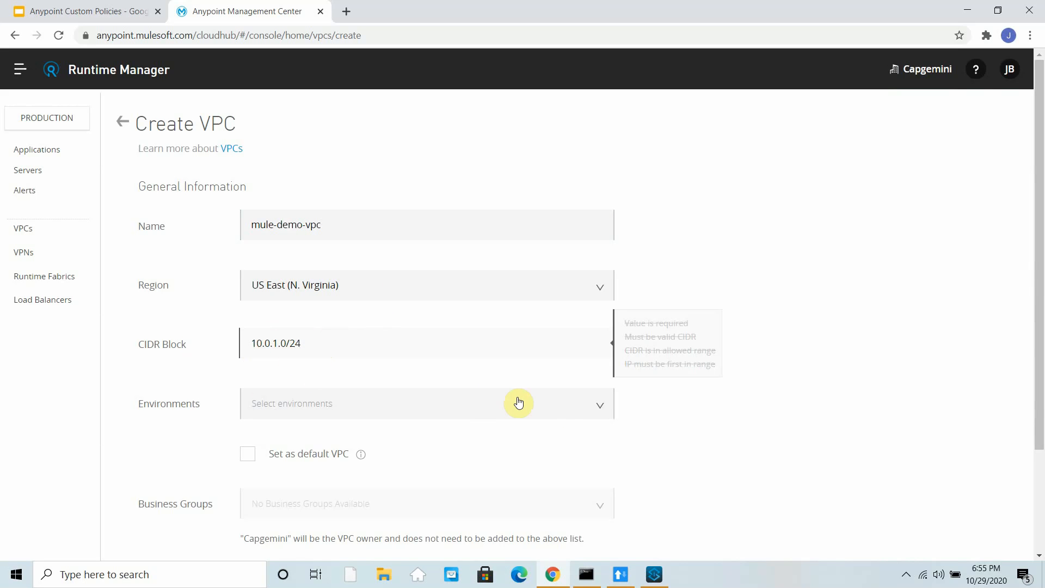
pyautogui.click(567, 408)
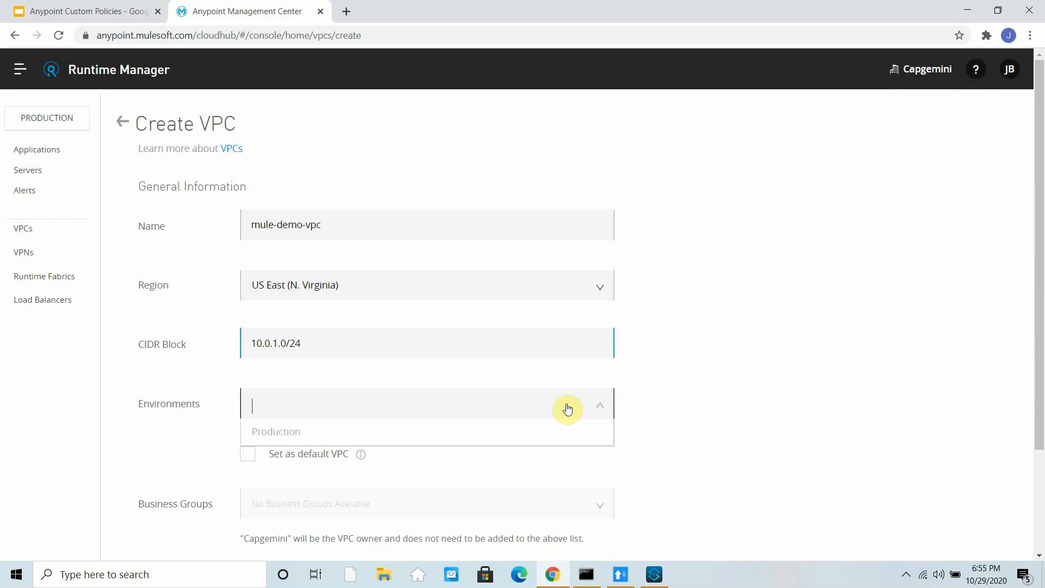
pyautogui.click(291, 435)
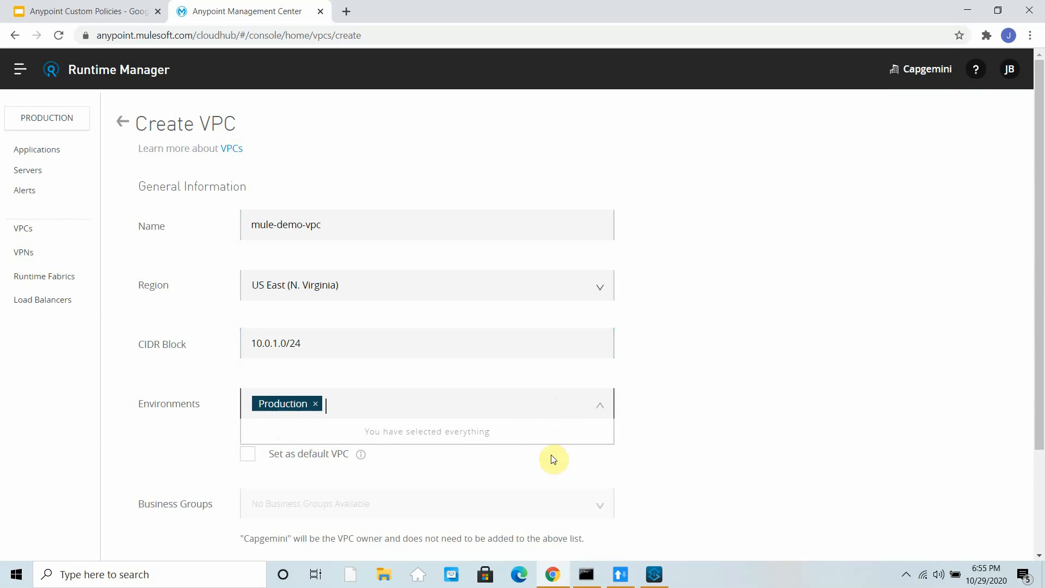
# Expand the Firewall Rules and Internal DNS sections of the new VPC and review their settings.
pyautogui.scroll(-1, 649, 432)
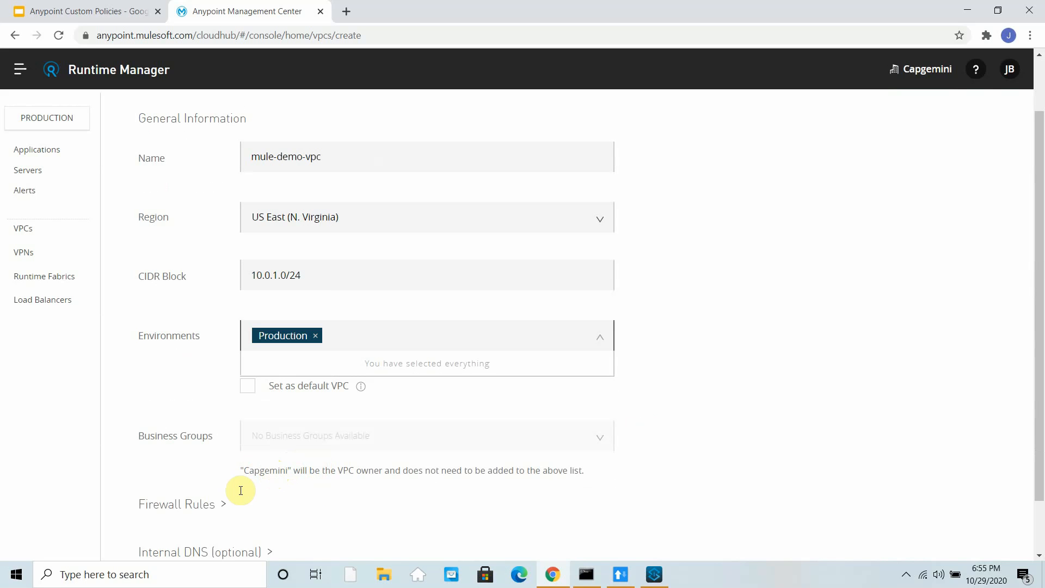
pyautogui.click(198, 506)
pyautogui.scroll(-4, 390, 410)
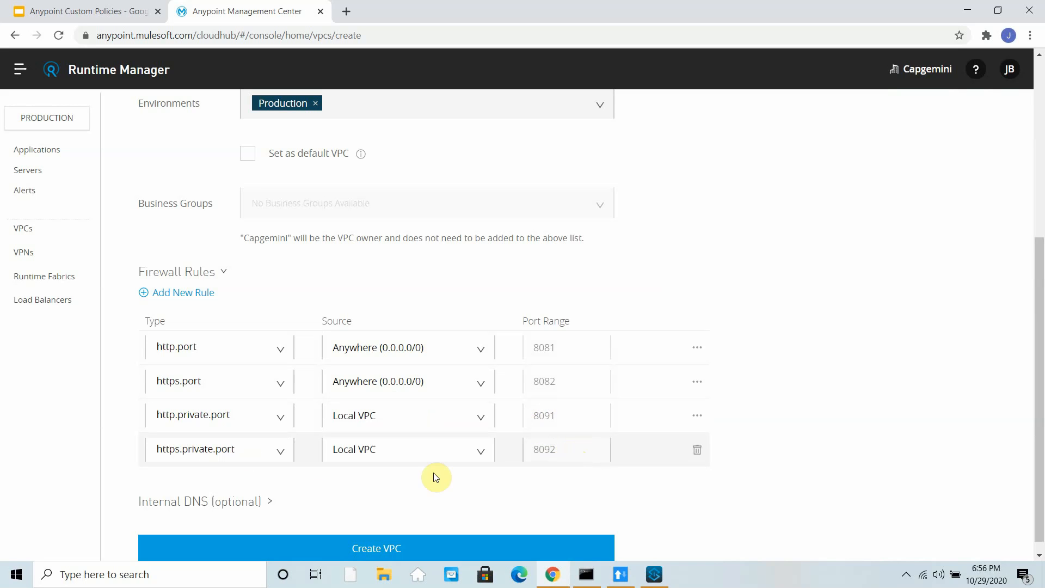
pyautogui.click(243, 501)
pyautogui.scroll(-1, 302, 448)
pyautogui.scroll(-3, 177, 467)
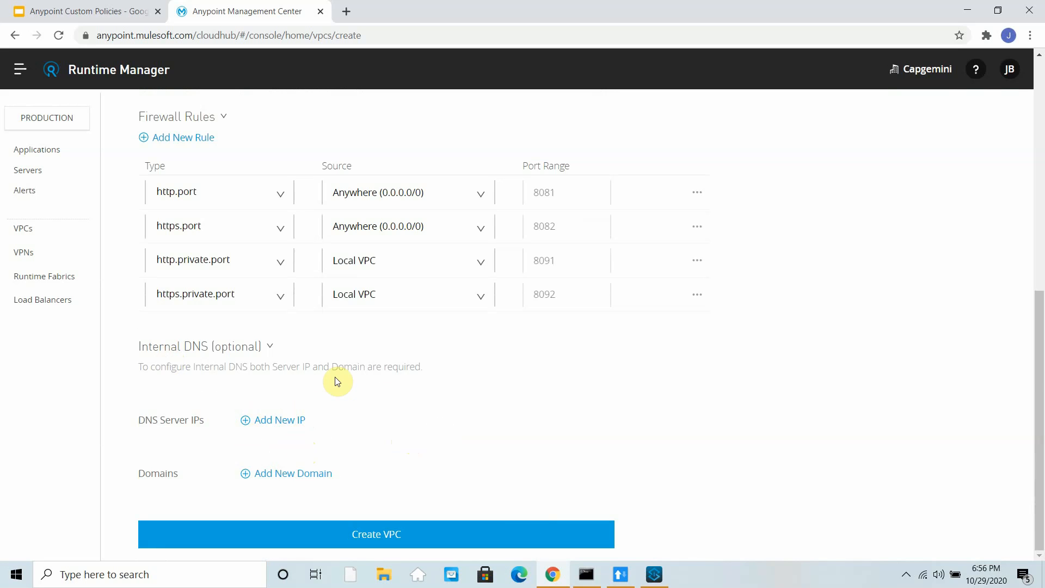
# Check the completed general information and submit the form to create the VPC.
pyautogui.scroll(10, 337, 381)
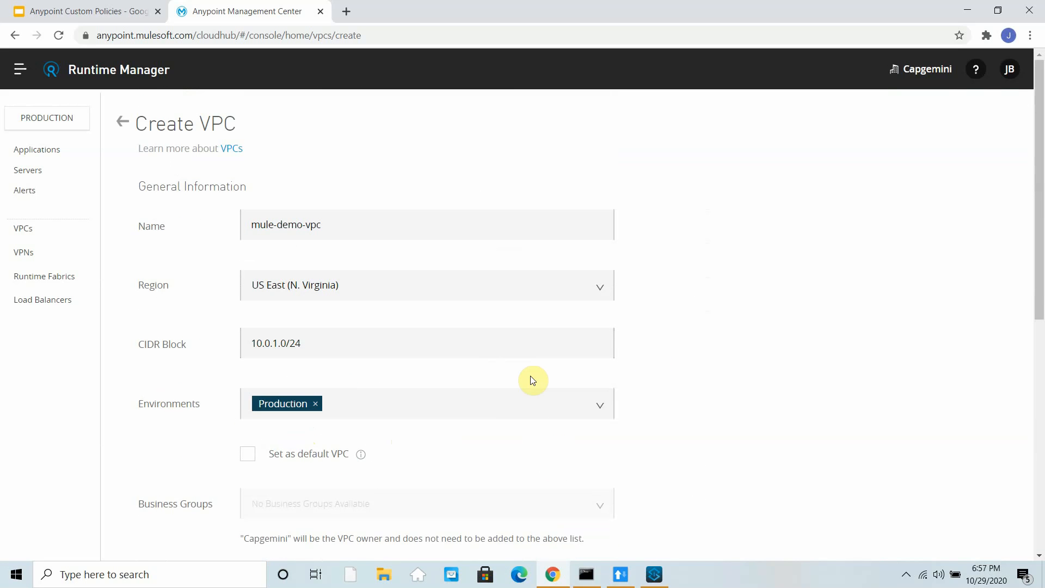
pyautogui.scroll(-10, 532, 380)
pyautogui.click(483, 536)
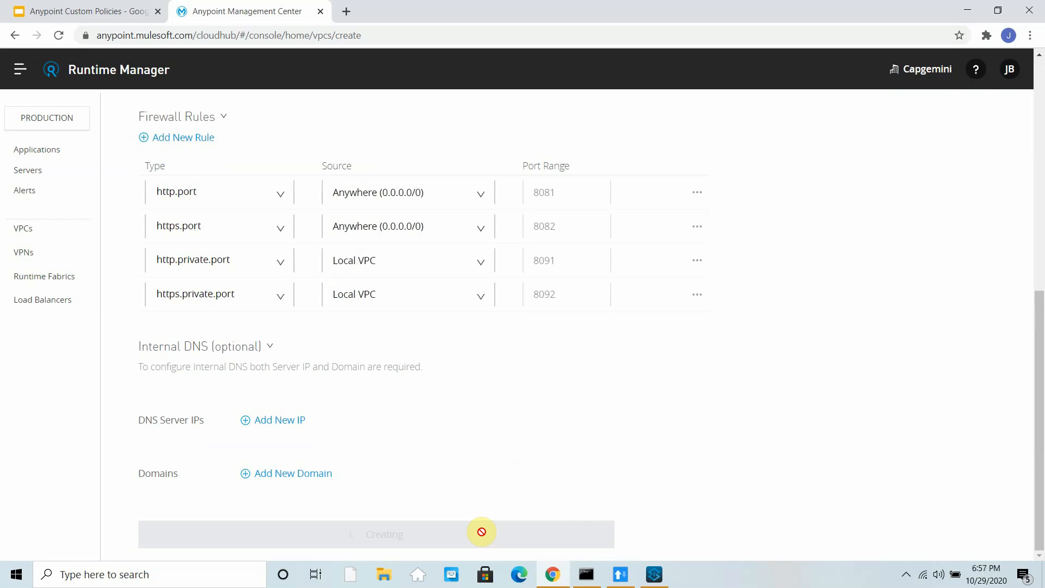
pyautogui.scroll(5, 532, 430)
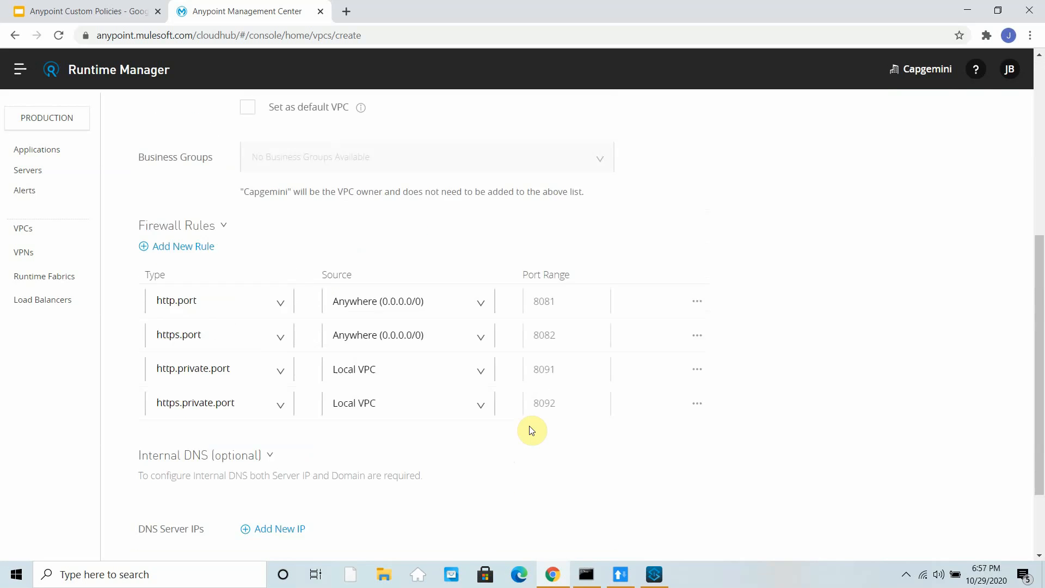
pyautogui.scroll(3, 532, 430)
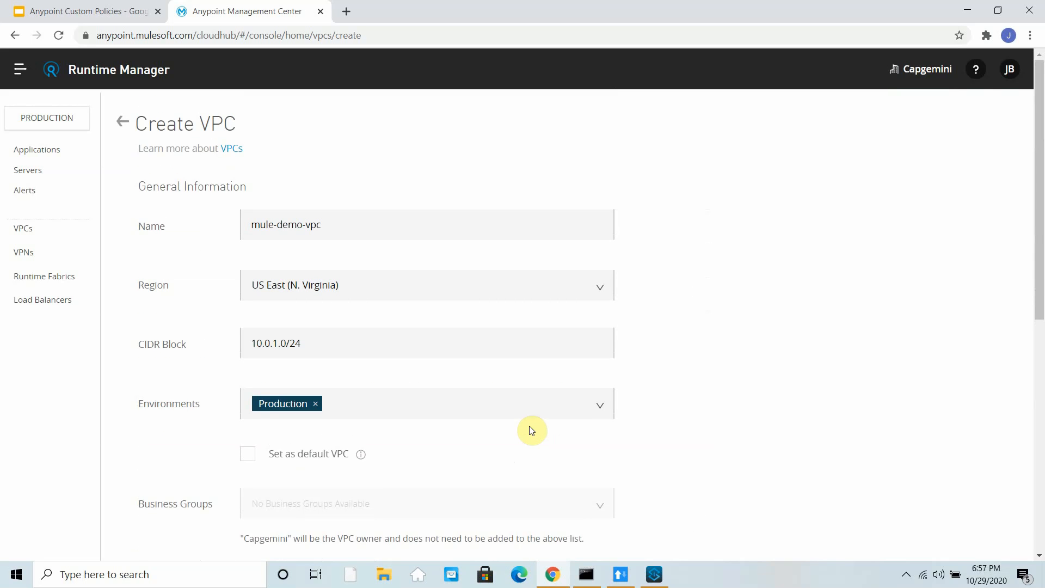
pyautogui.scroll(-8, 532, 430)
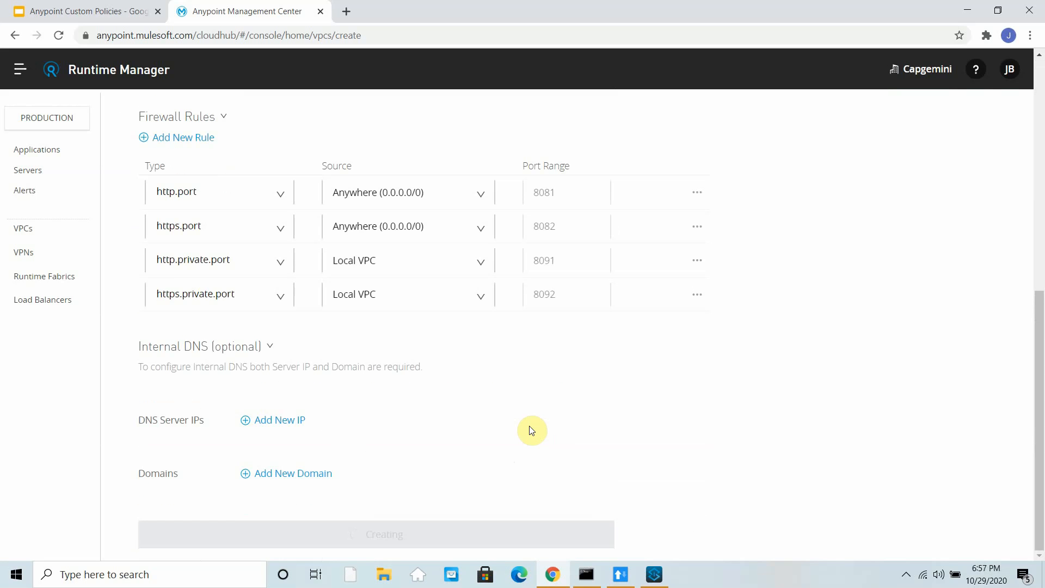
pyautogui.scroll(8, 532, 430)
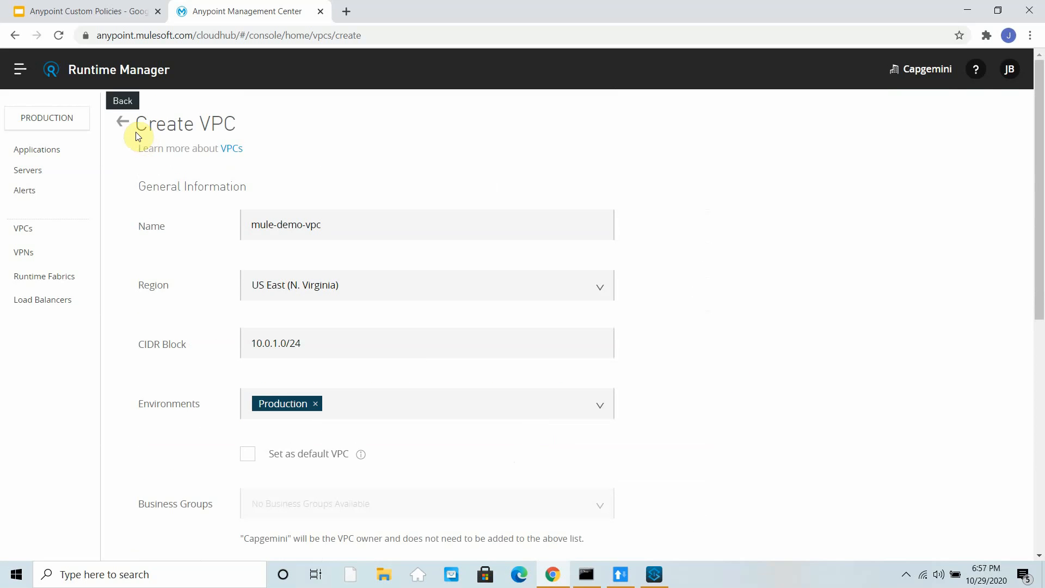
# Return to the VPC list, reload it by way of the VPNs page, and open the details of mule-demo-vpc.
pyautogui.click(123, 126)
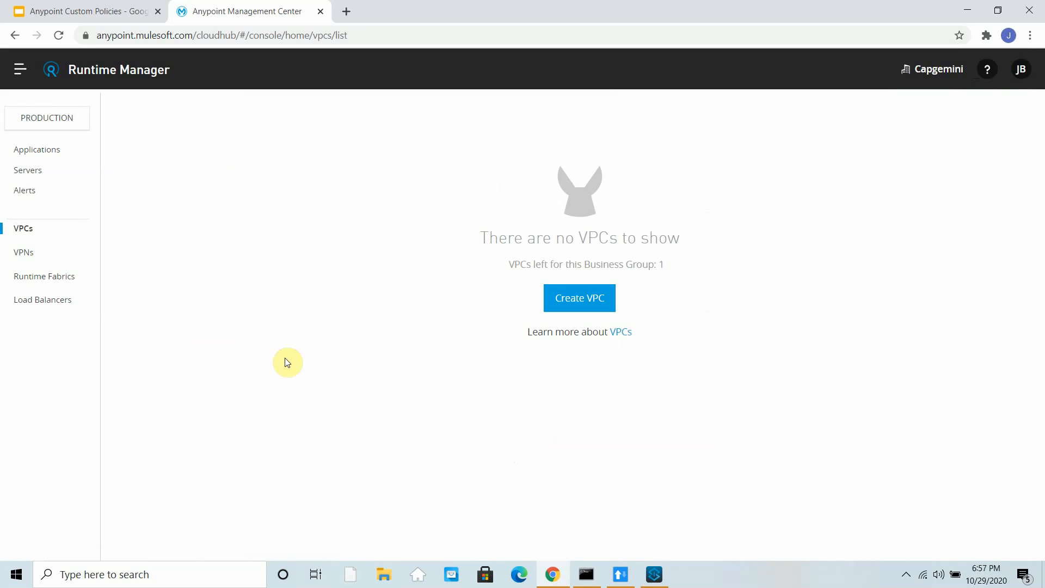
pyautogui.click(28, 256)
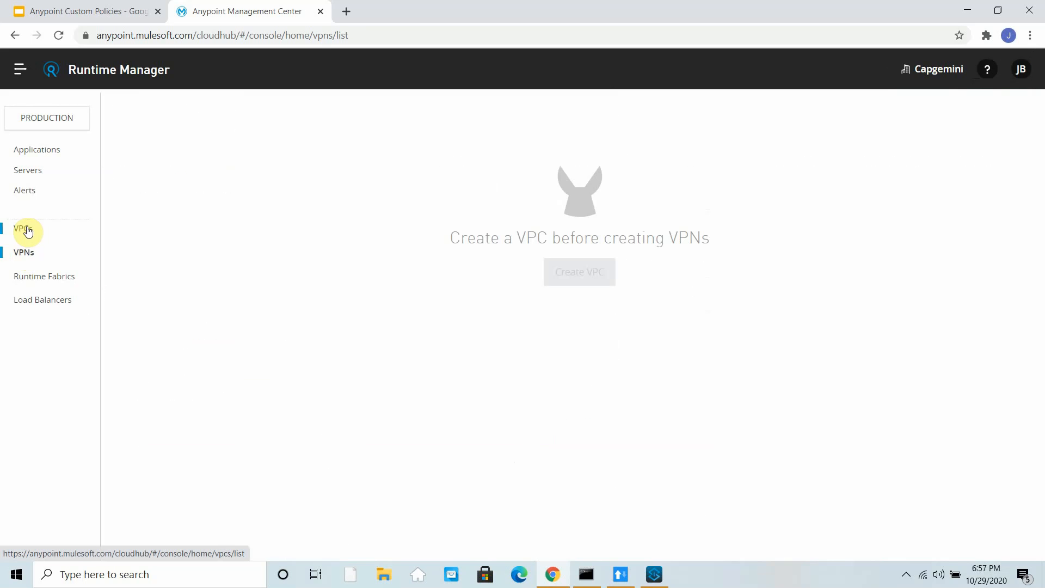
pyautogui.click(27, 232)
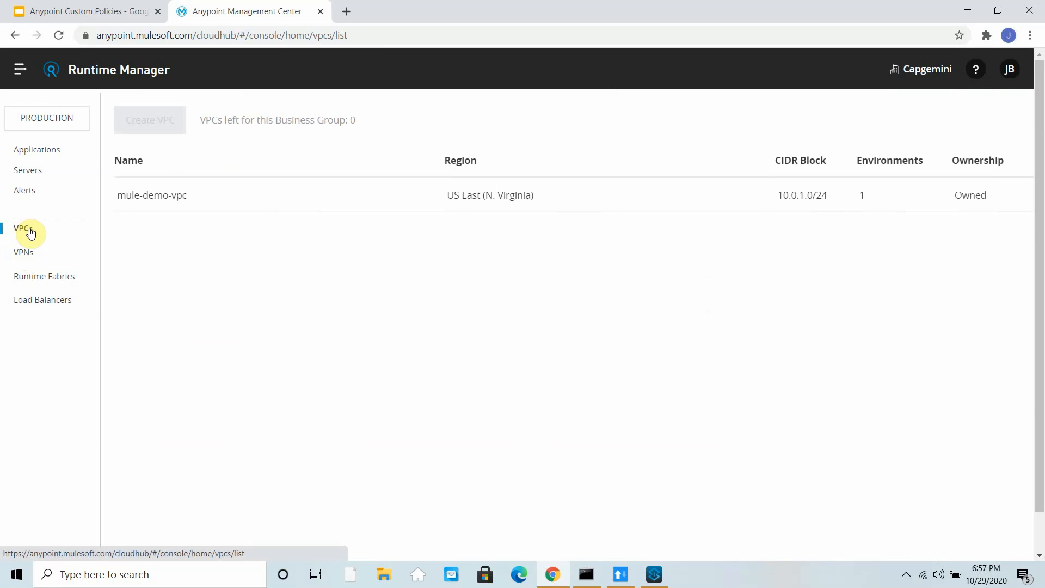
pyautogui.click(159, 195)
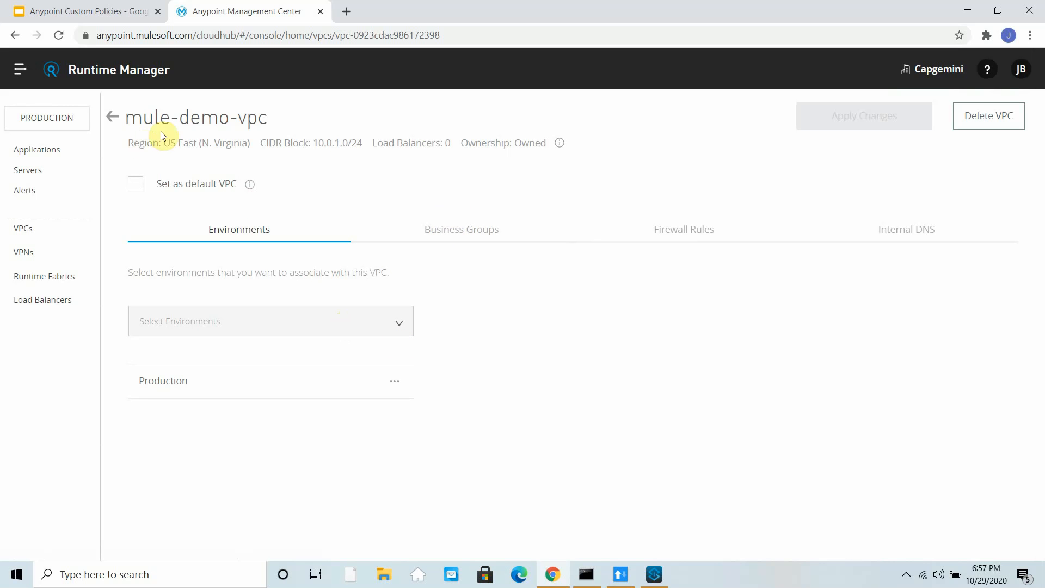
# Review mule-demo-vpc's region and CIDR block, and its business groups, firewall rules and internal DNS settings.
pyautogui.moveTo(175, 142); pyautogui.dragTo(241, 144)
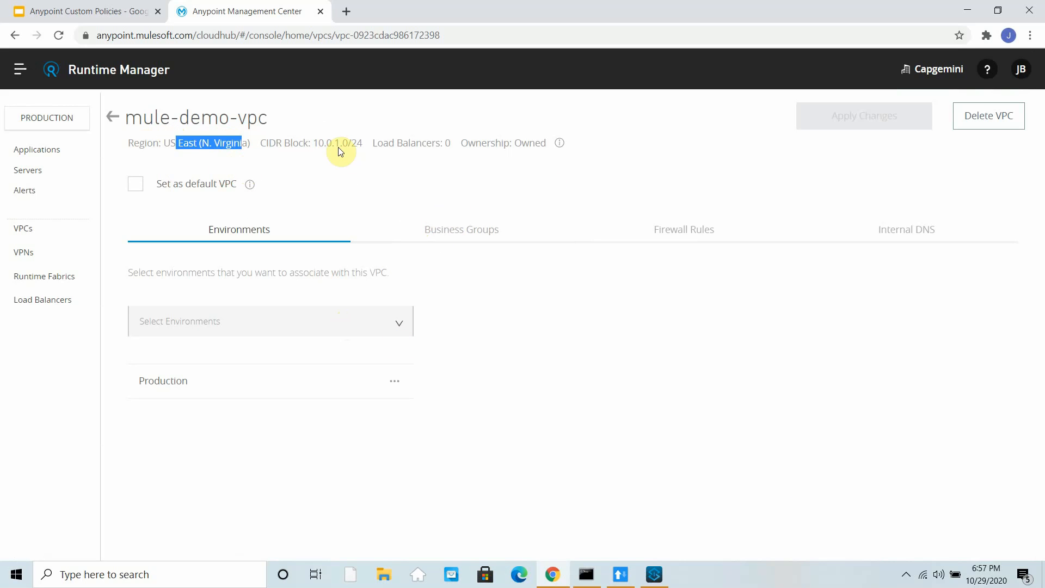
pyautogui.moveTo(308, 143); pyautogui.dragTo(410, 142)
pyautogui.click(447, 230)
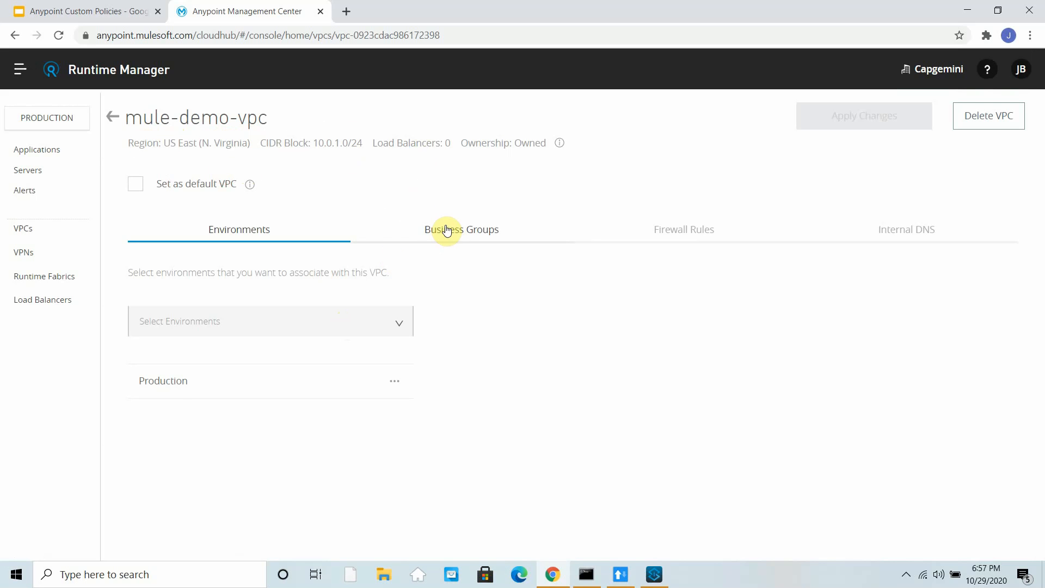
pyautogui.click(445, 229)
pyautogui.click(694, 229)
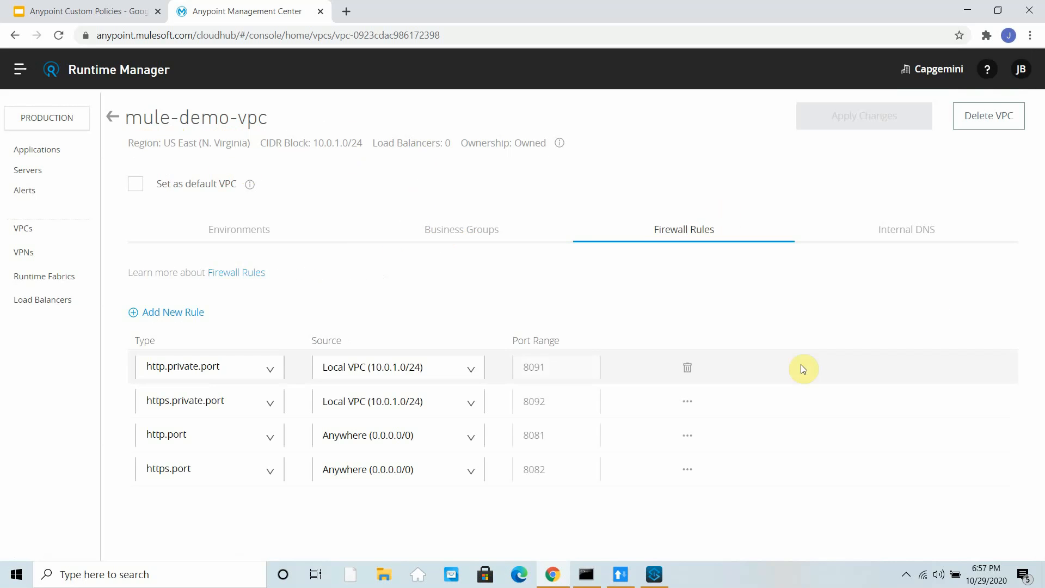
pyautogui.click(931, 238)
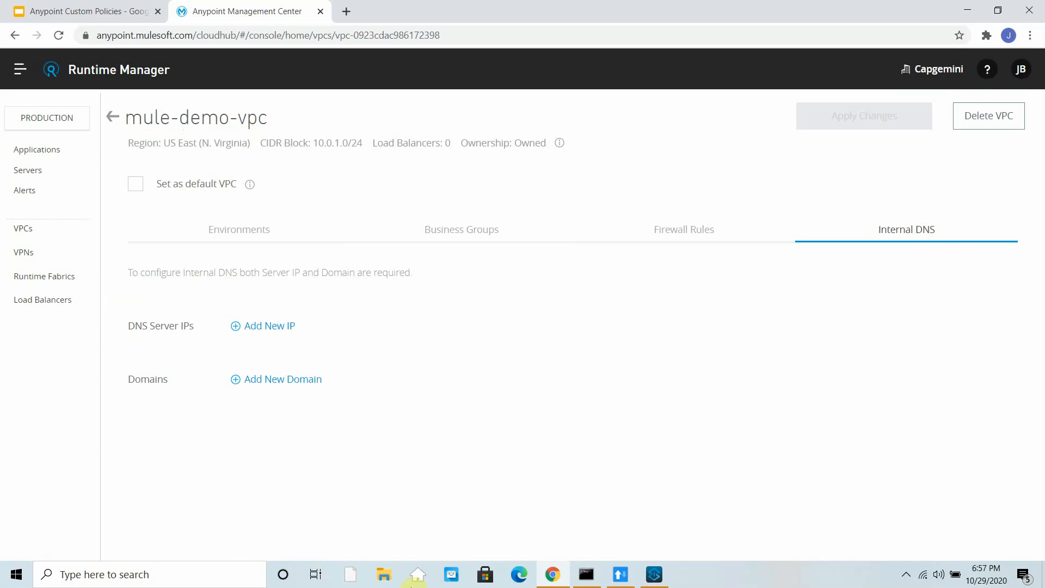
# Switch to Anypoint Studio, open vpc-8081.xml and inspect its HTTP listener configuration without changing it.
pyautogui.click(655, 571)
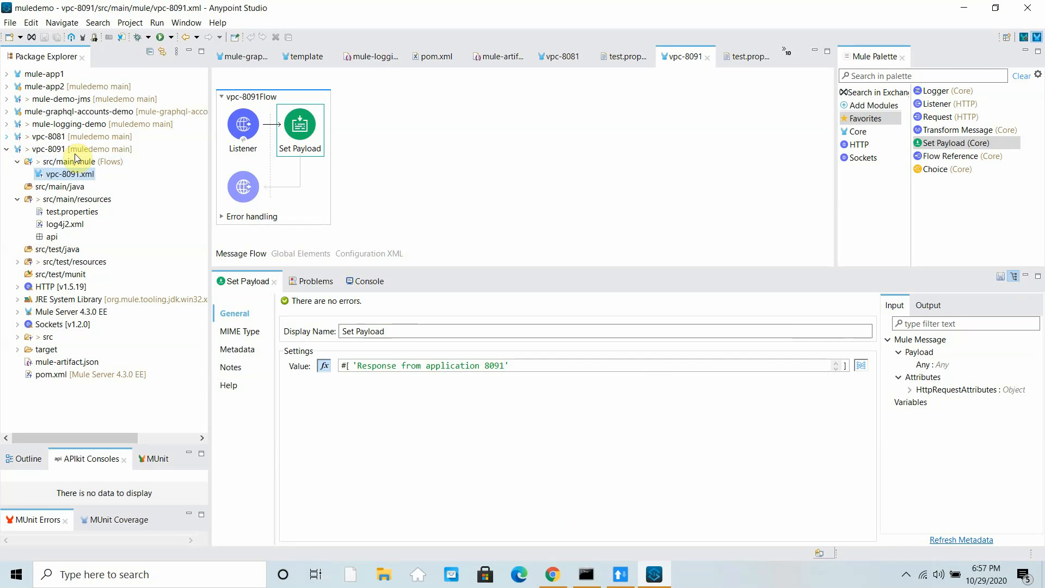
pyautogui.click(6, 136)
pyautogui.click(18, 148)
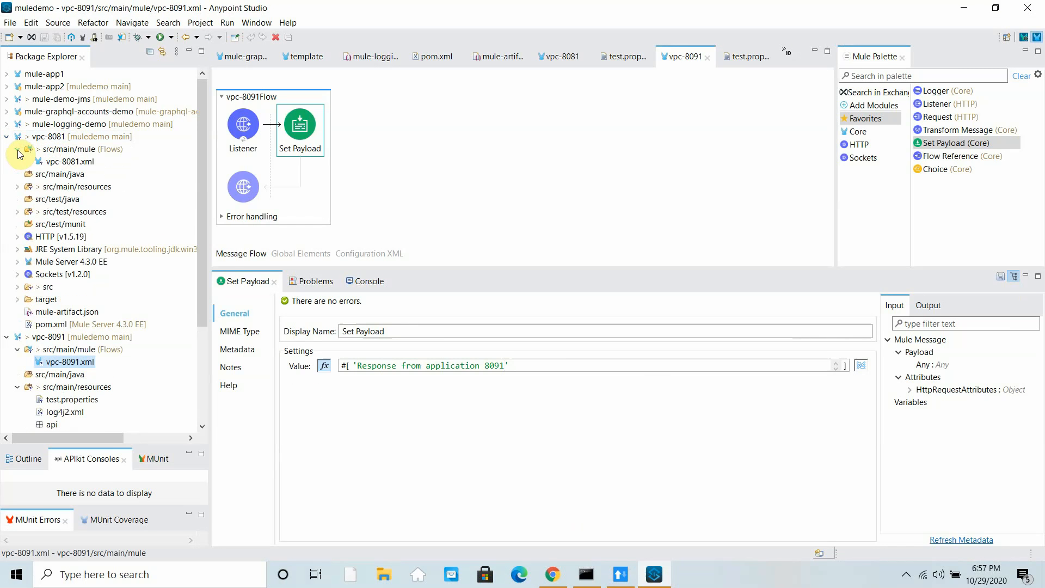
pyautogui.doubleClick(83, 162)
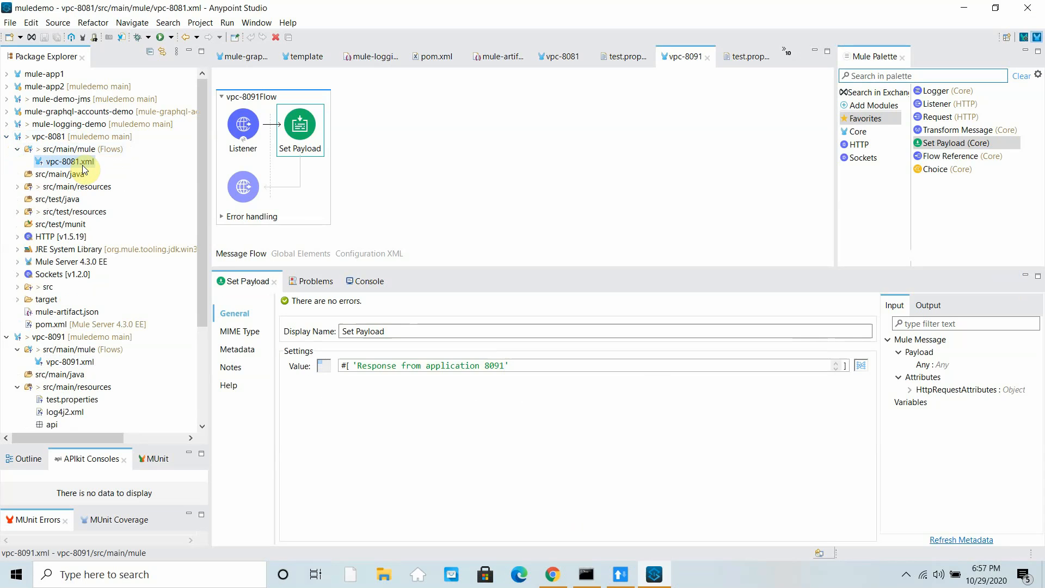
pyautogui.click(246, 132)
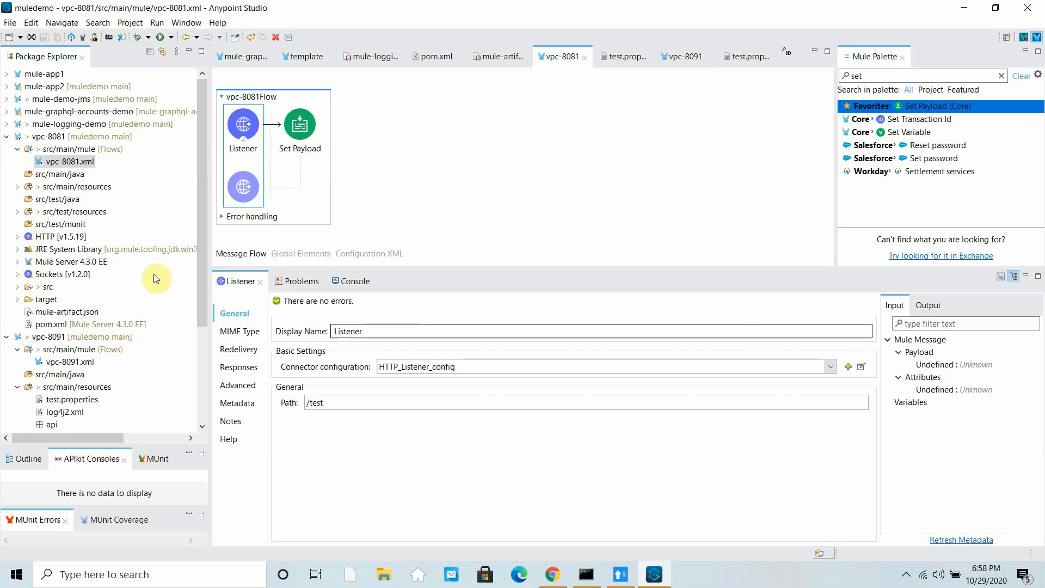
pyautogui.click(862, 367)
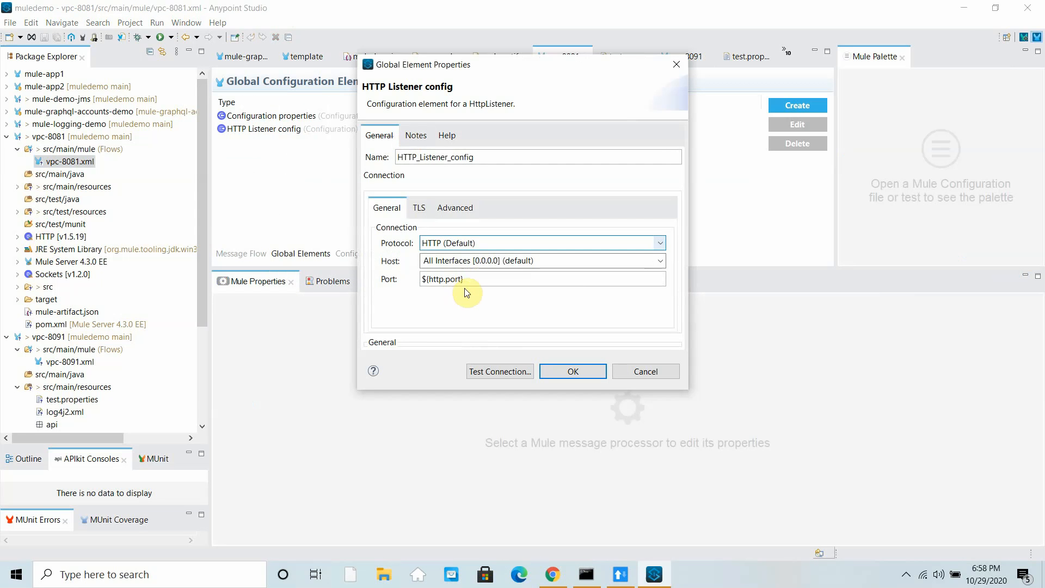
pyautogui.click(655, 372)
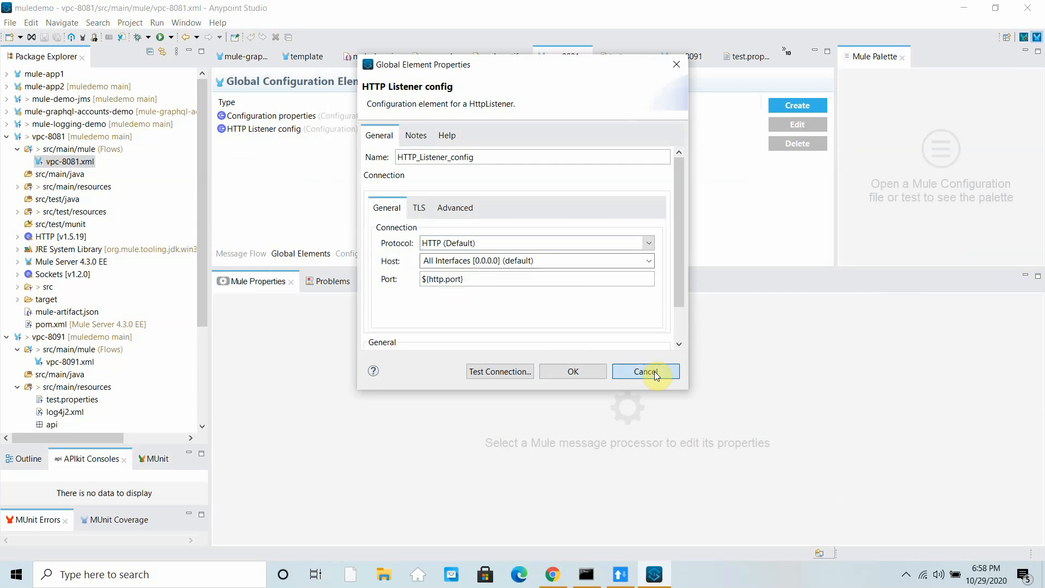
# Open test.properties from the vpc-8081 project's src/main/resources folder and check the HTTP port property.
pyautogui.click(18, 186)
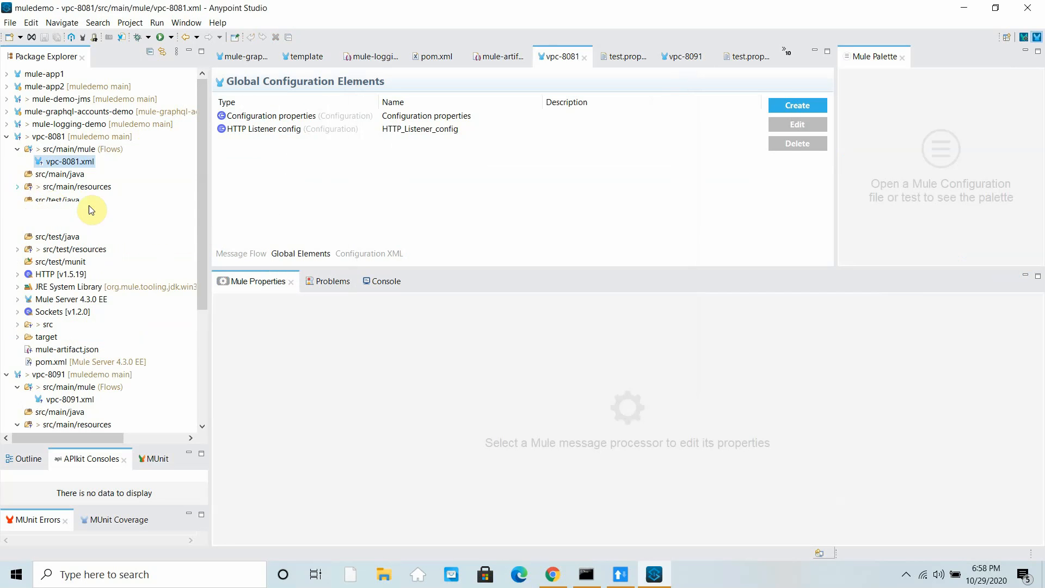
pyautogui.click(68, 199)
pyautogui.doubleClick(68, 199)
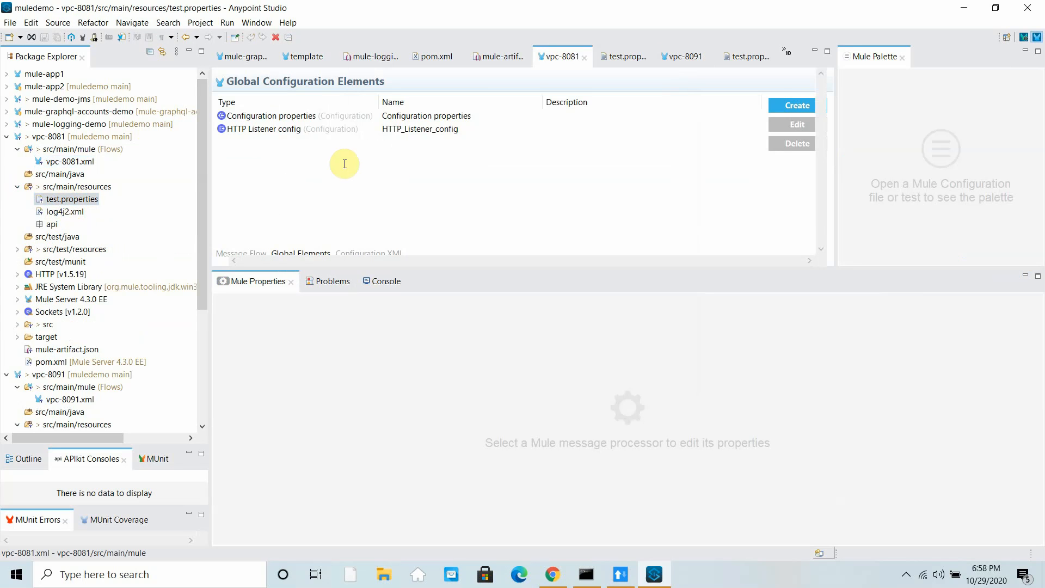
pyautogui.click(293, 73)
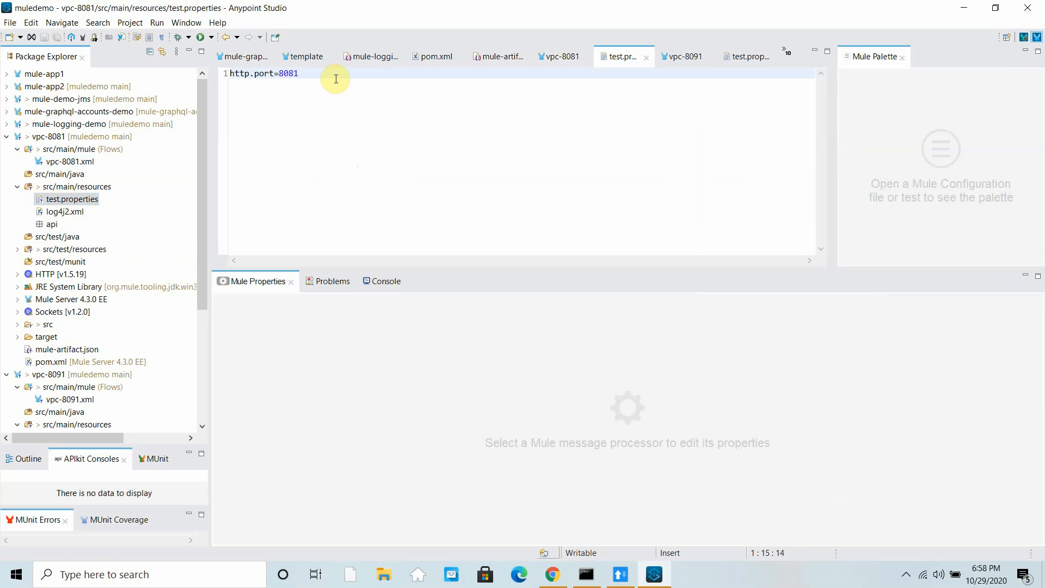
# Collapse the vpc-8081 project, open vpc-8091.xml and inspect its HTTP listener configuration.
pyautogui.click(6, 136)
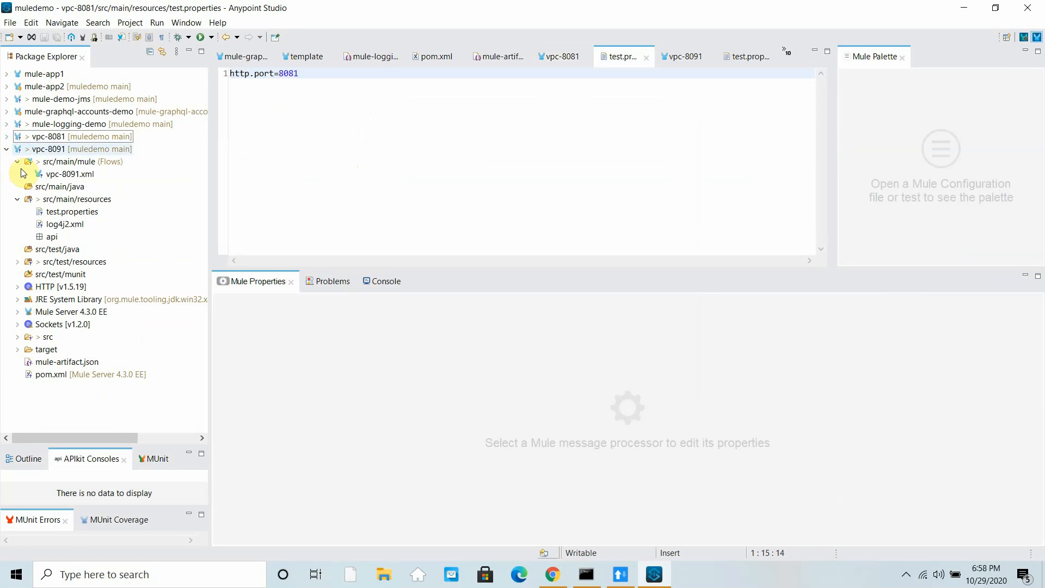
pyautogui.doubleClick(65, 174)
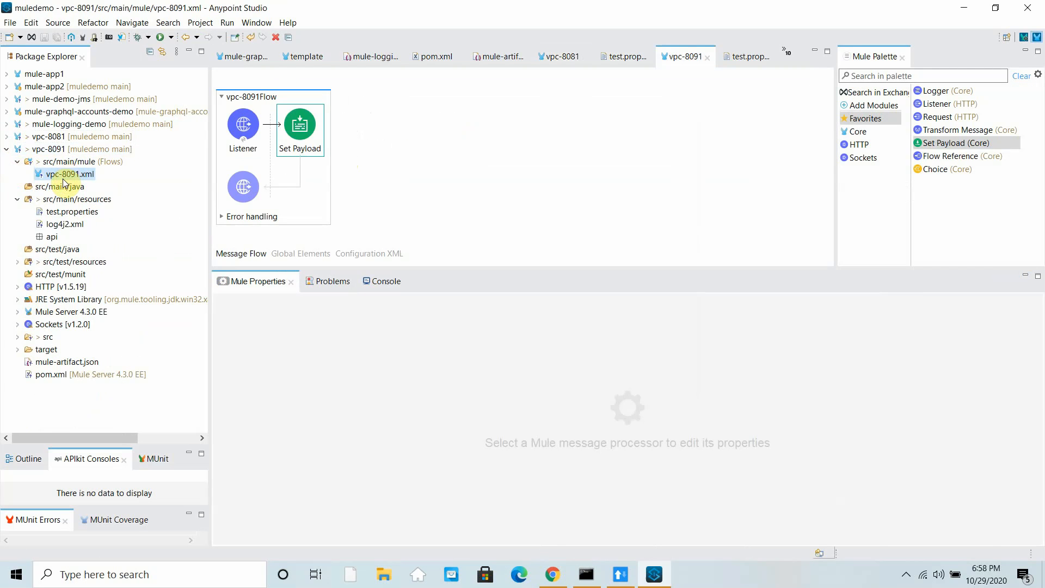
pyautogui.click(240, 137)
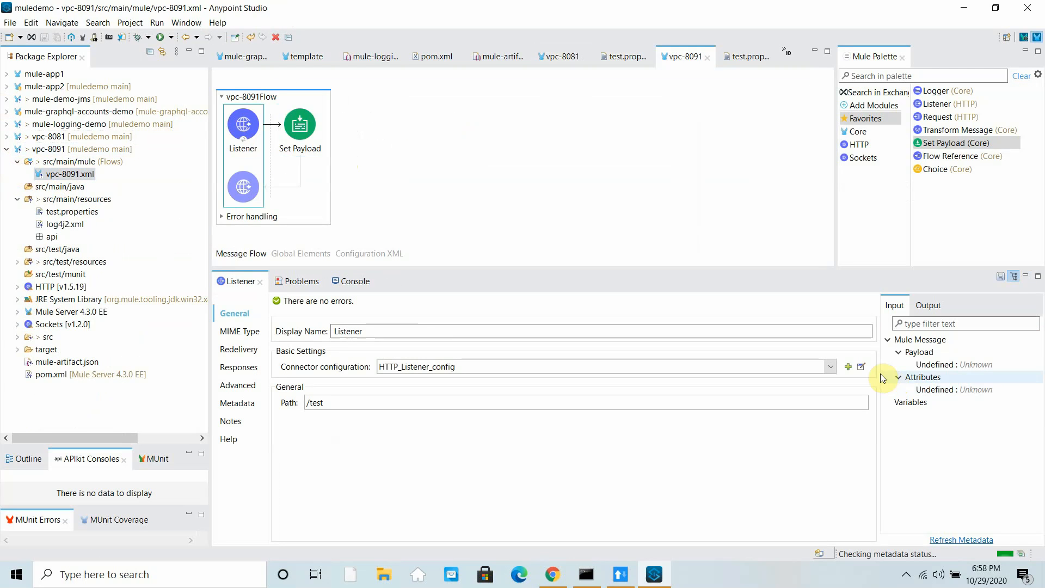
pyautogui.click(861, 366)
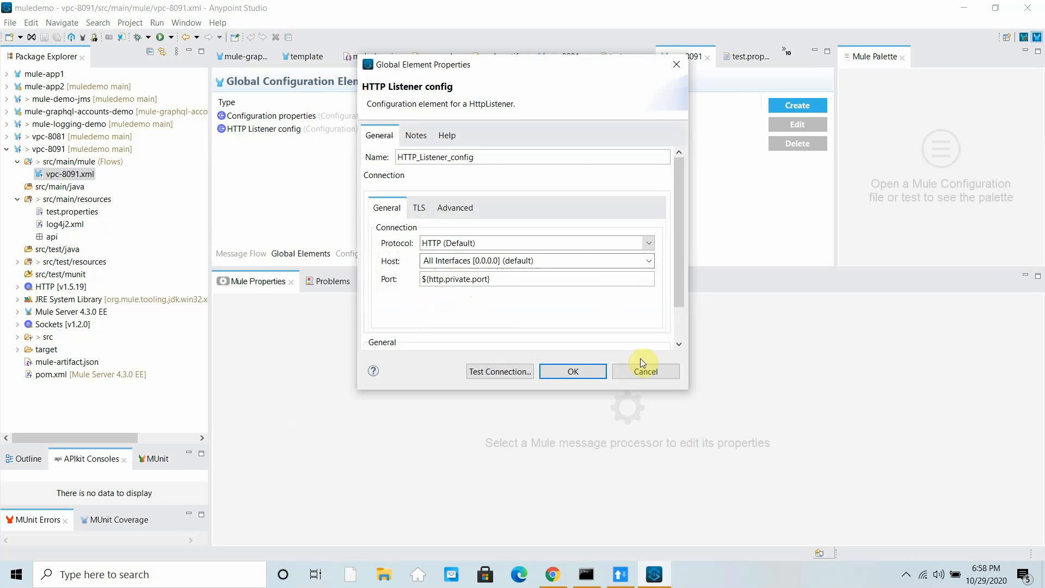
pyautogui.click(578, 369)
# Open test.properties from the vpc-8091 project's src/main/resources folder, check its private HTTP port property and collapse the project.
pyautogui.click(79, 212)
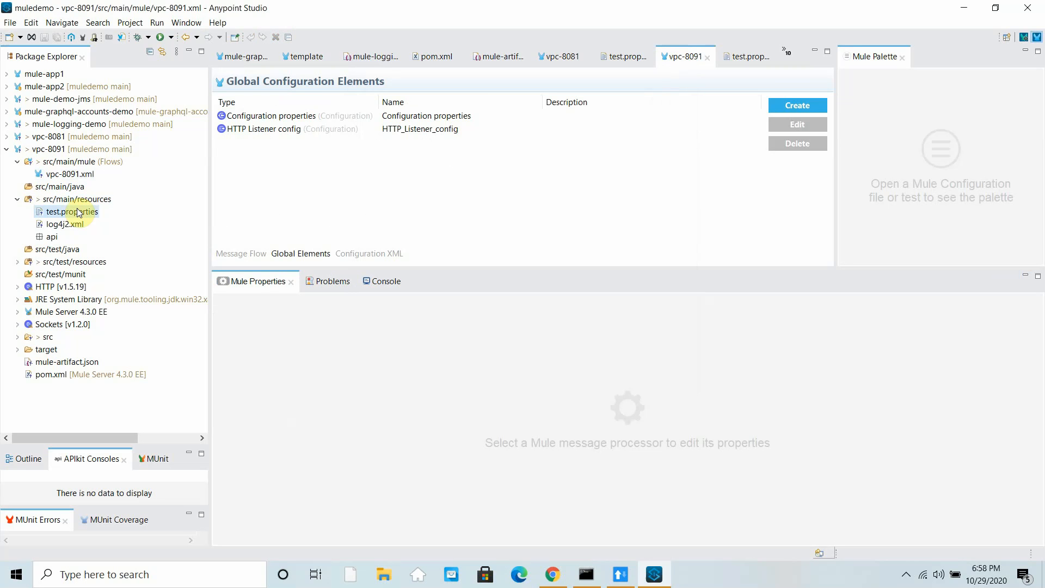
pyautogui.doubleClick(79, 213)
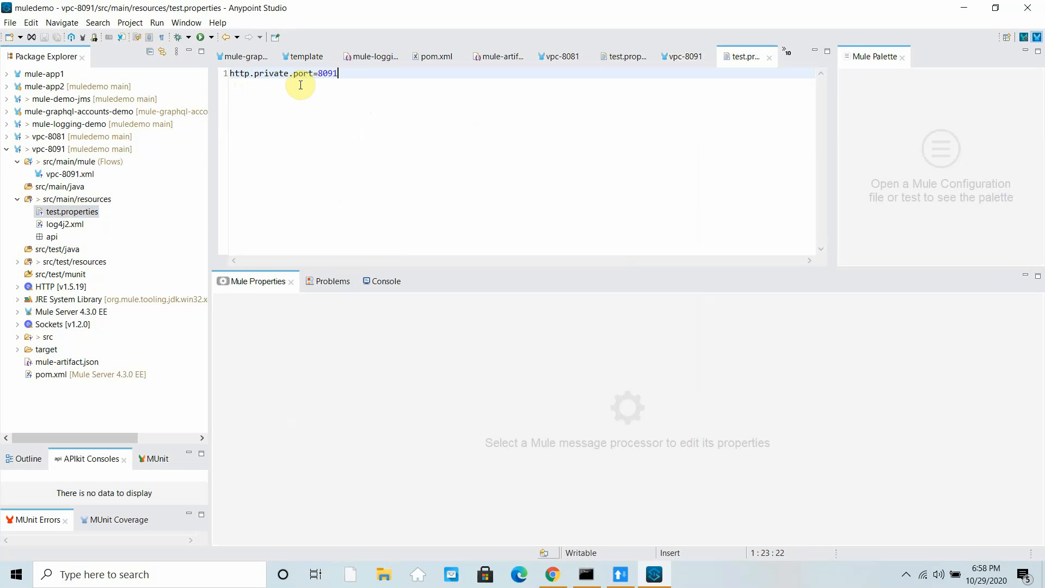
pyautogui.click(7, 150)
# Start the deployment of the vpc-8081 project to CloudHub from Anypoint Studio.
pyautogui.click(59, 137)
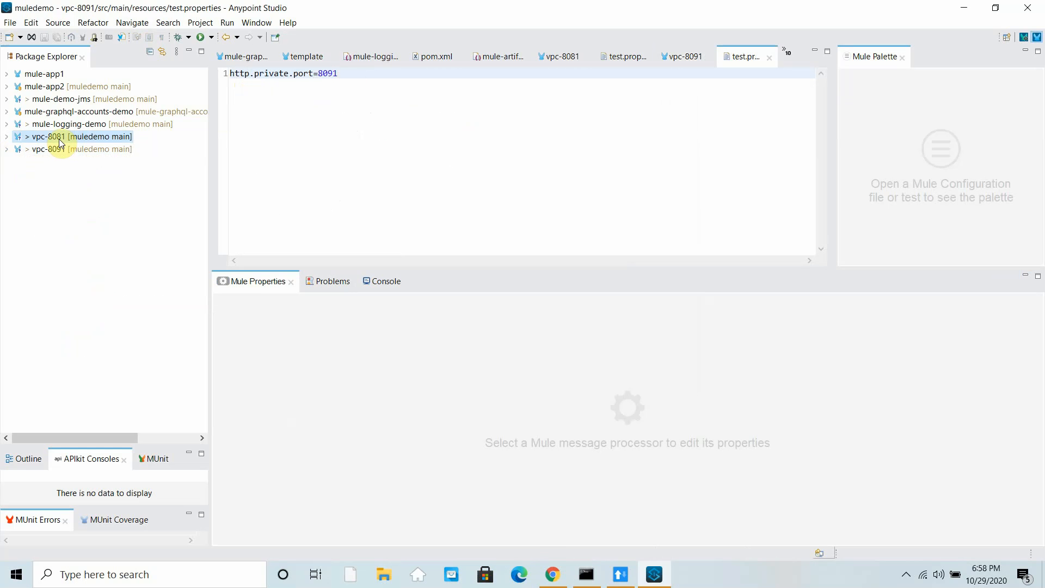
pyautogui.rightClick(59, 141)
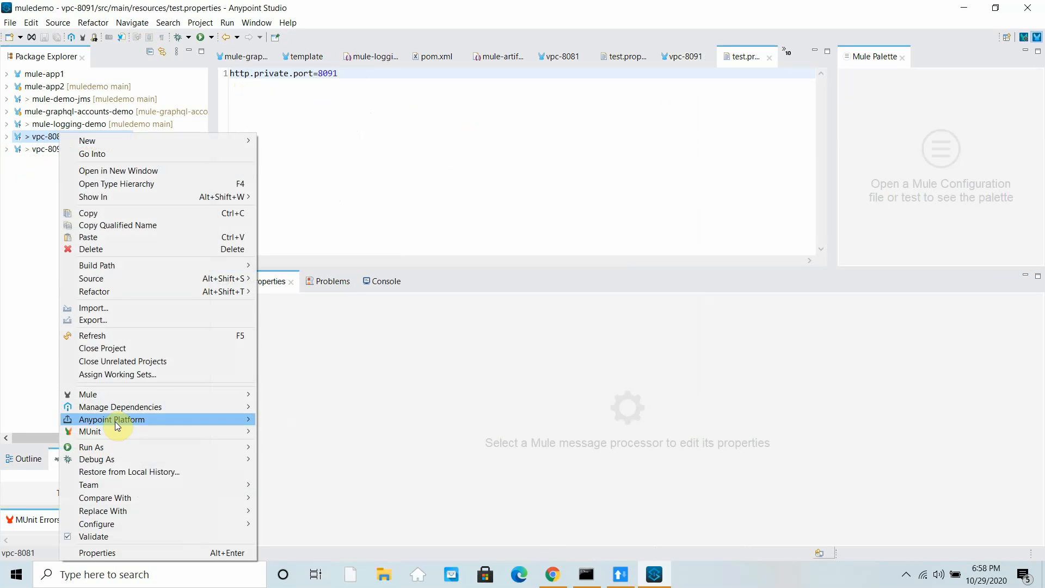
pyautogui.moveTo(115, 422)
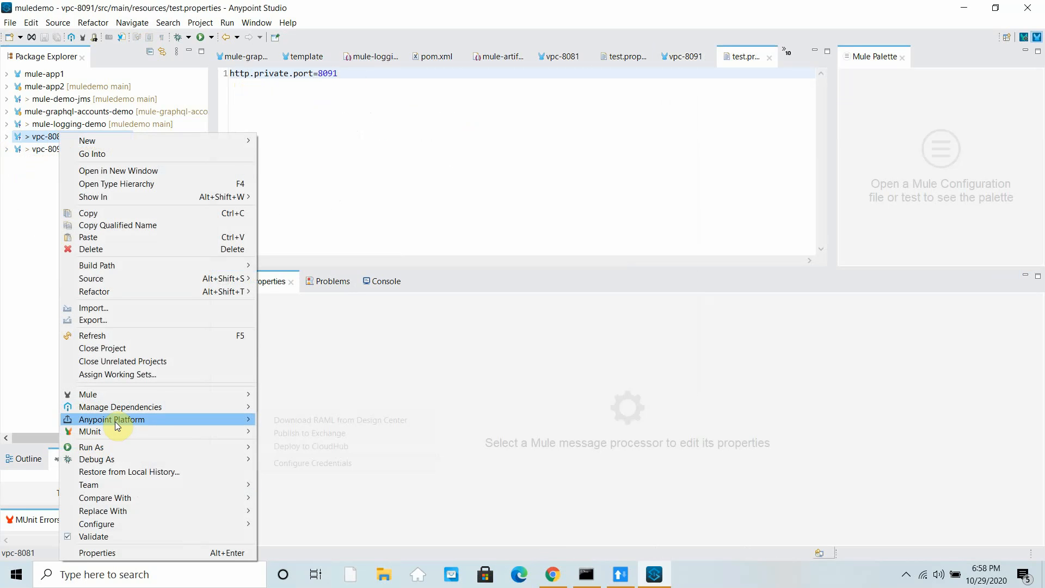
pyautogui.click(320, 449)
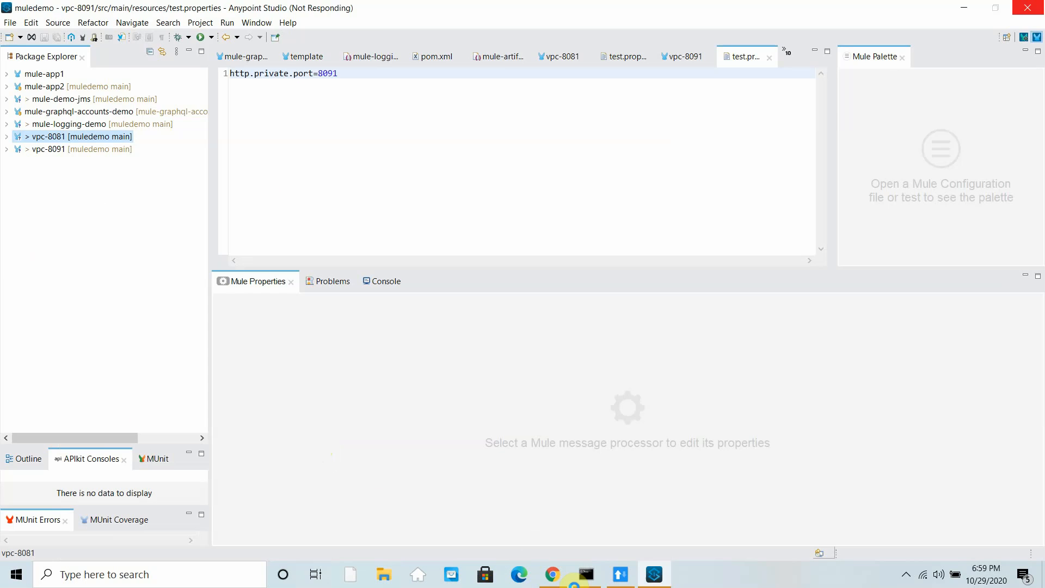
# Switch to Chrome, open the Production applications list in Runtime Manager, and return to Anypoint Studio's login dialog.
pyautogui.click(552, 574)
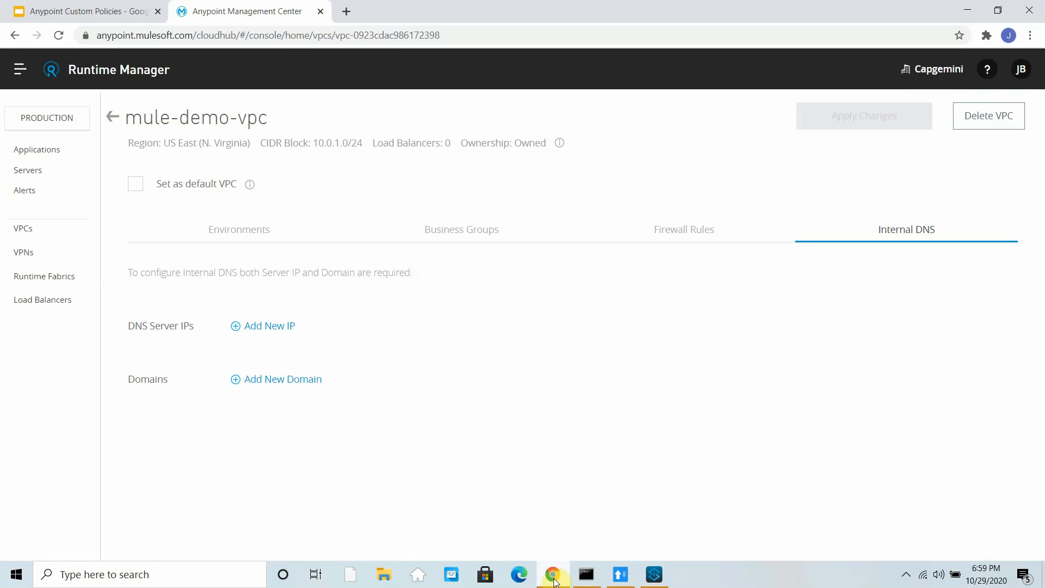
pyautogui.click(46, 154)
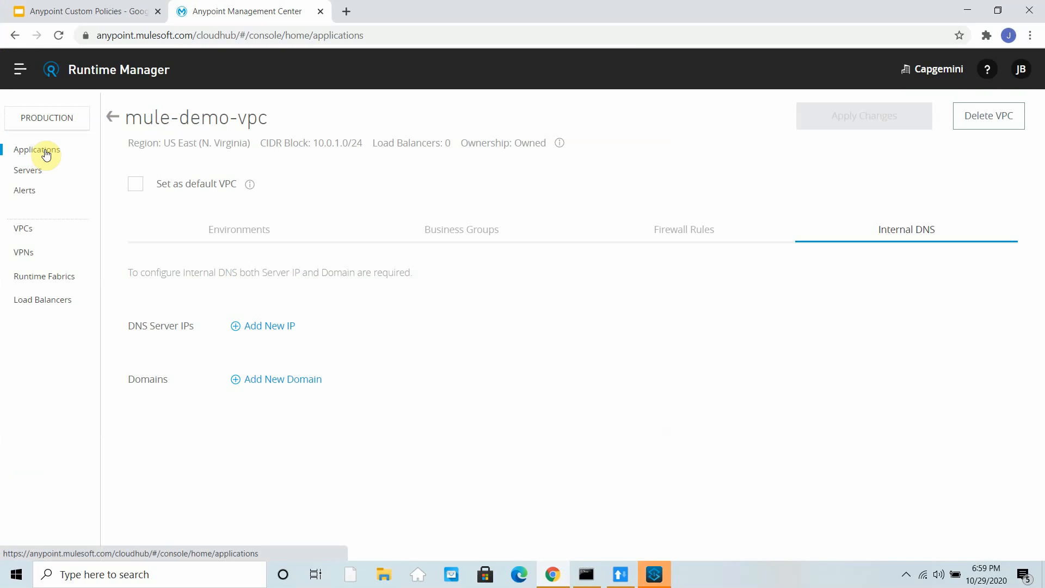
pyautogui.click(654, 576)
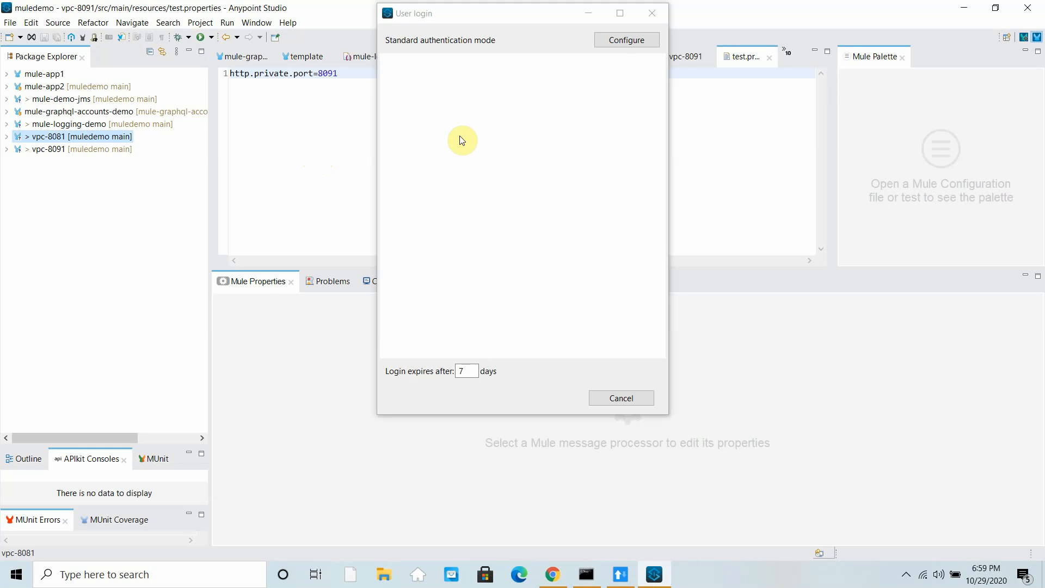
# Configure the Studio login to use the Anypoint Platform authentication method.
pyautogui.click(619, 41)
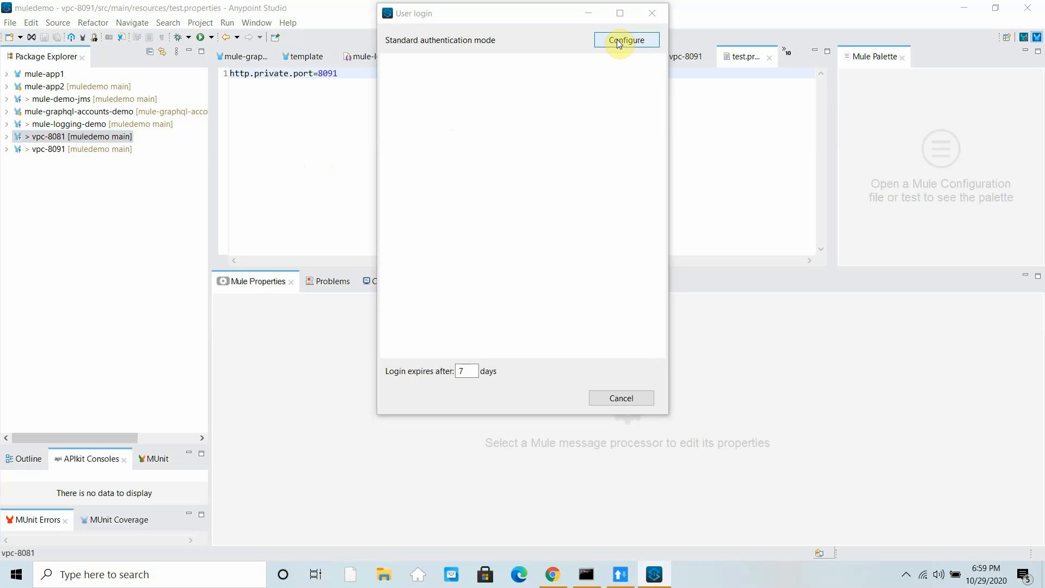
pyautogui.click(616, 39)
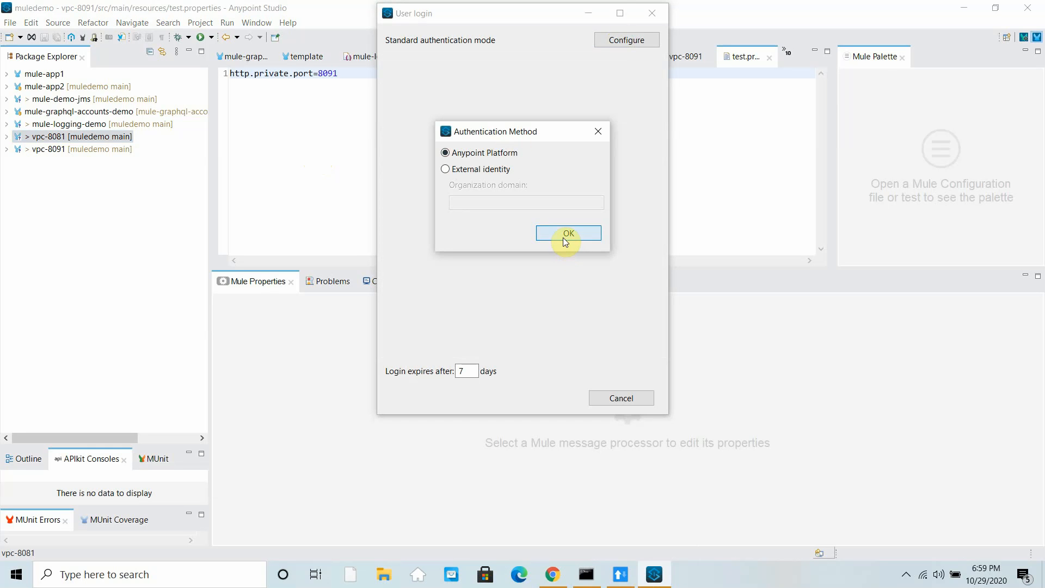
pyautogui.click(564, 237)
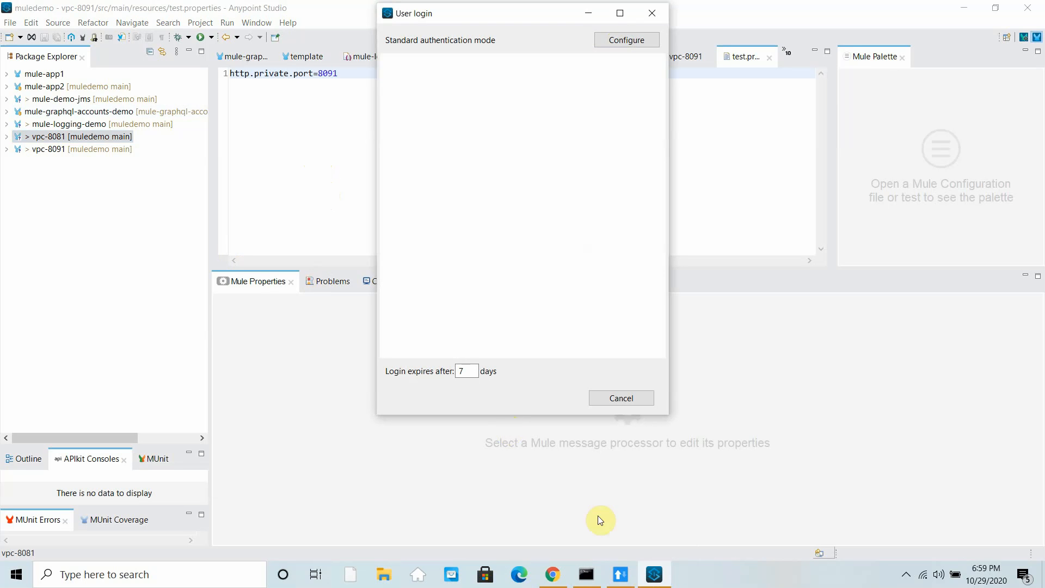
# Switch to Chrome and open the management page of mule-demo-vpc from the VPC list.
pyautogui.click(555, 582)
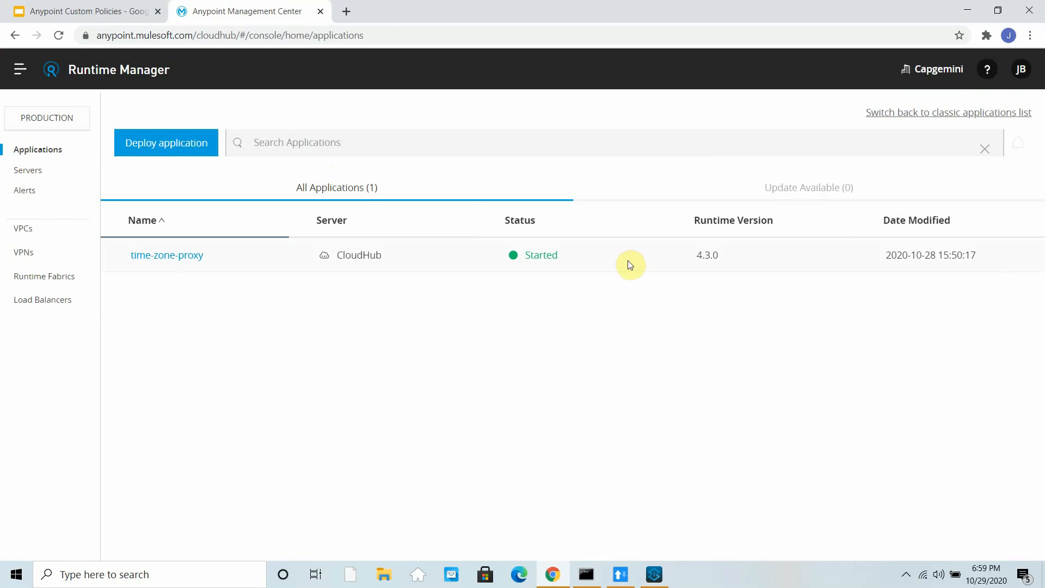
pyautogui.click(959, 12)
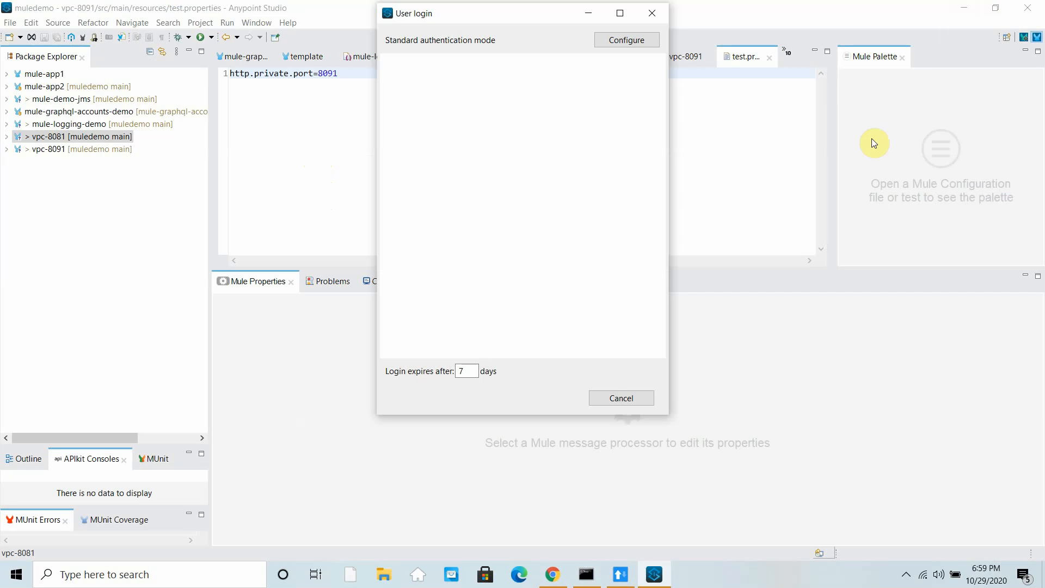
pyautogui.click(554, 575)
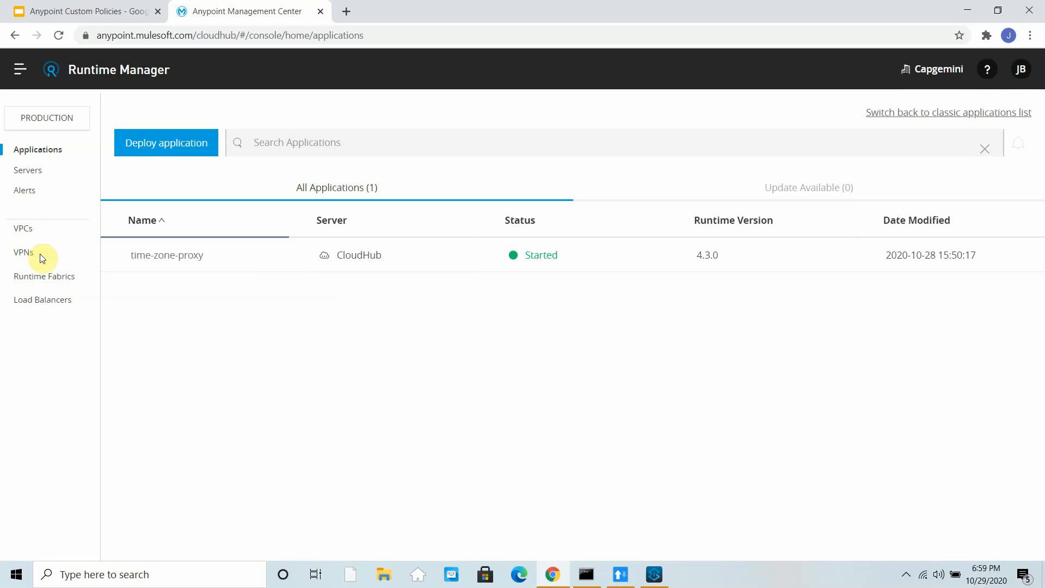
pyautogui.click(25, 235)
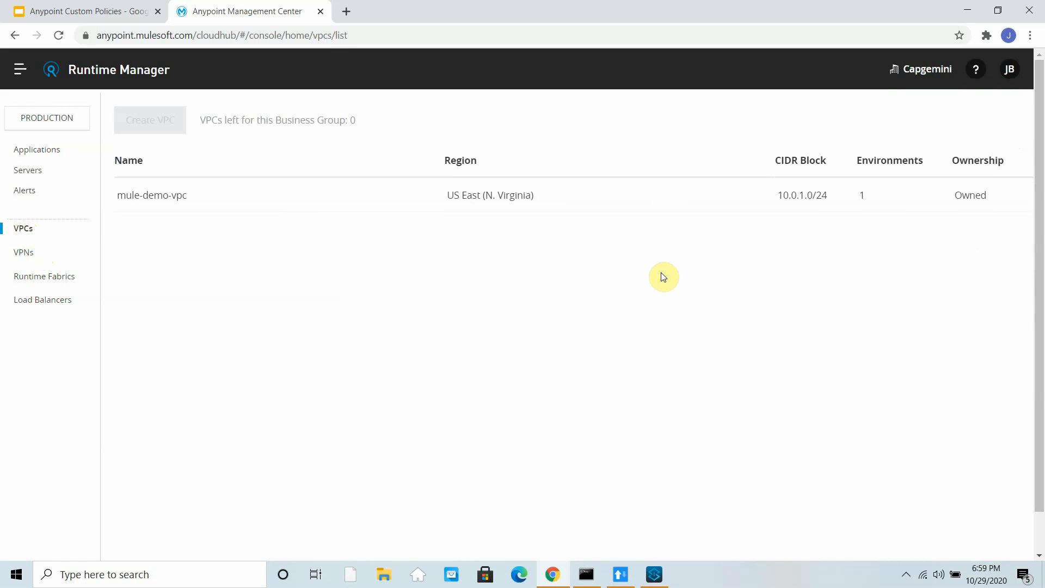
pyautogui.click(625, 195)
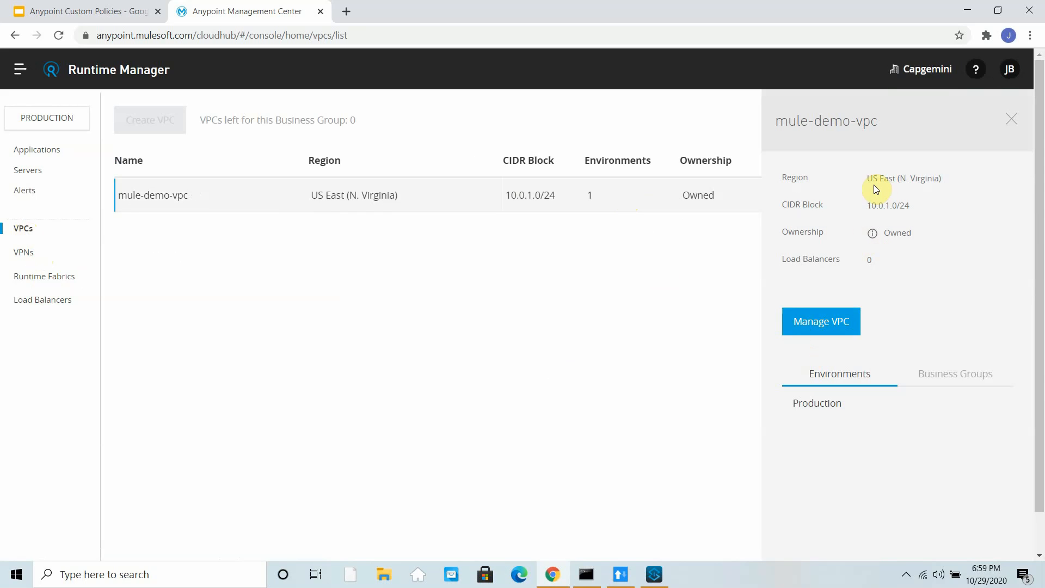
pyautogui.click(810, 324)
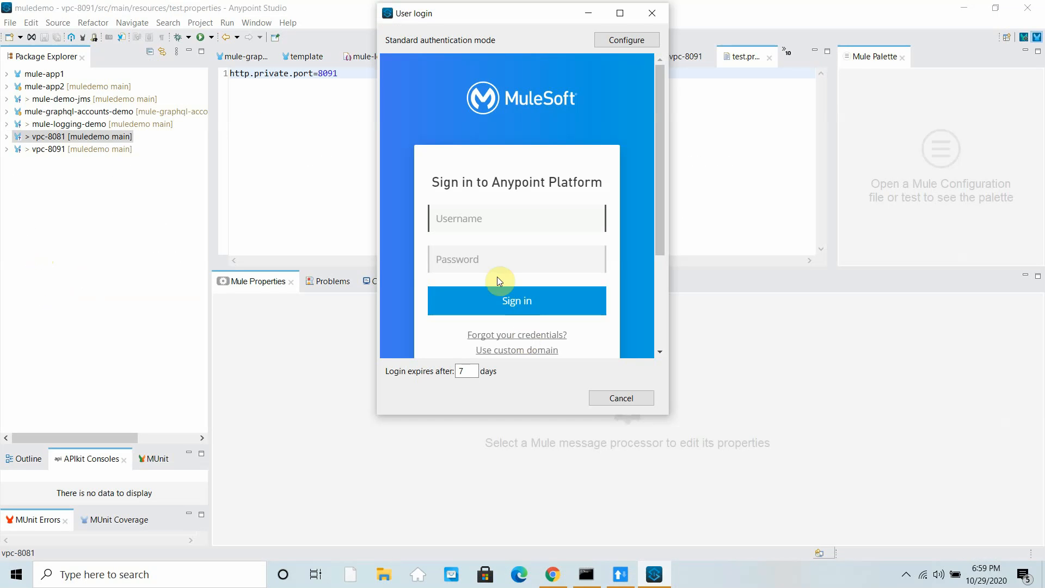
# In Anypoint Studio's login dialog, enter the account username and password and sign in to Anypoint Platform.
pyautogui.write('jacky85')
pyautogui.press('Tab')
pyautogui.write('•••••••')
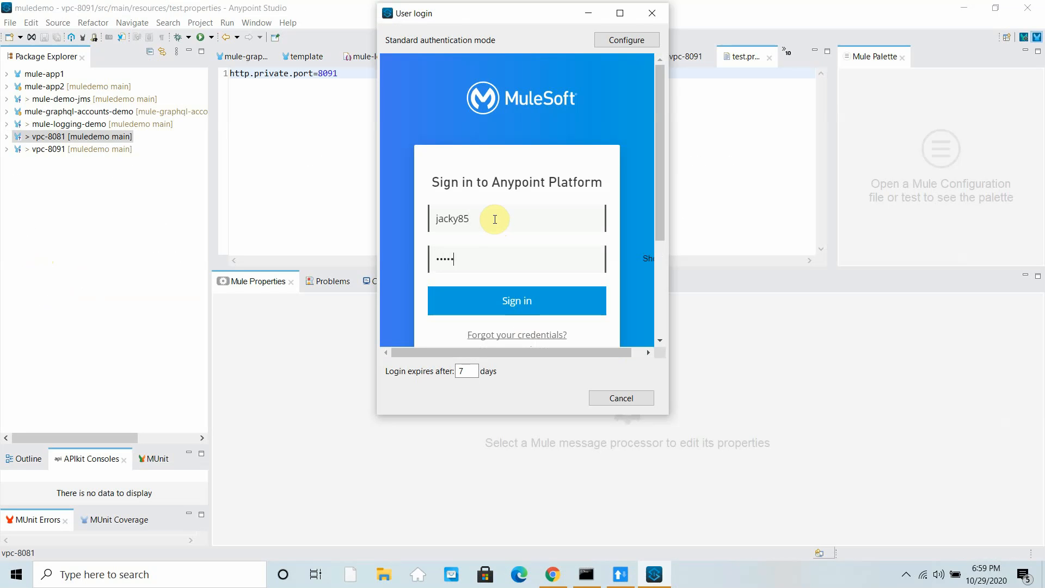
pyautogui.write('•••')
pyautogui.click(523, 301)
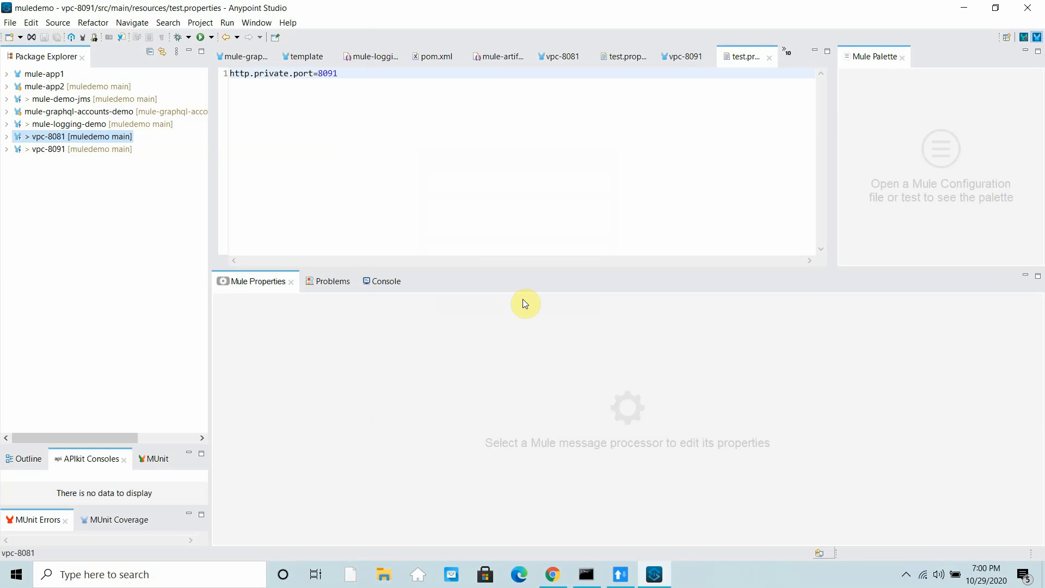
pyautogui.moveTo(633, 564)
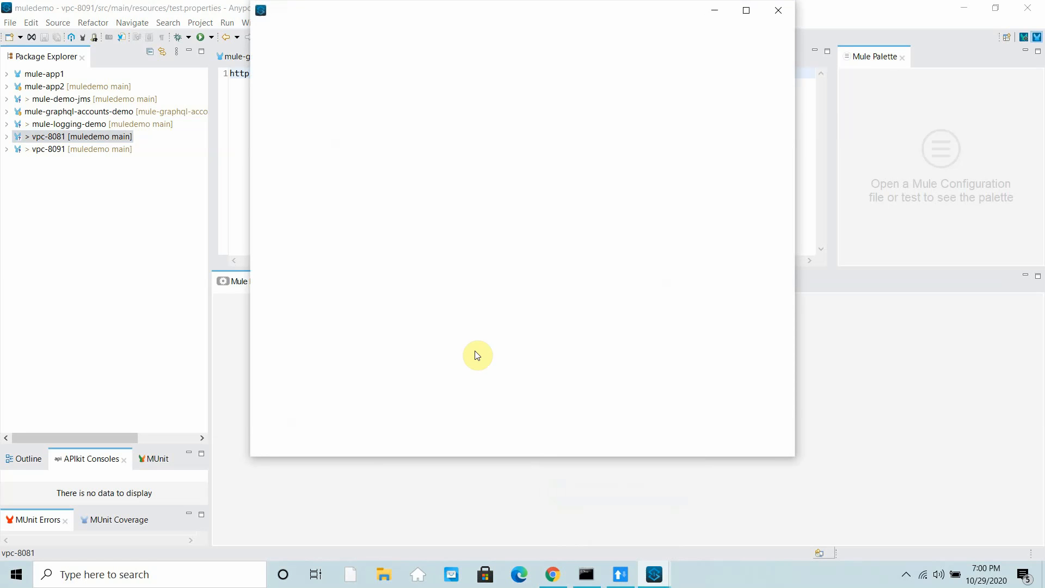
pyautogui.click(553, 576)
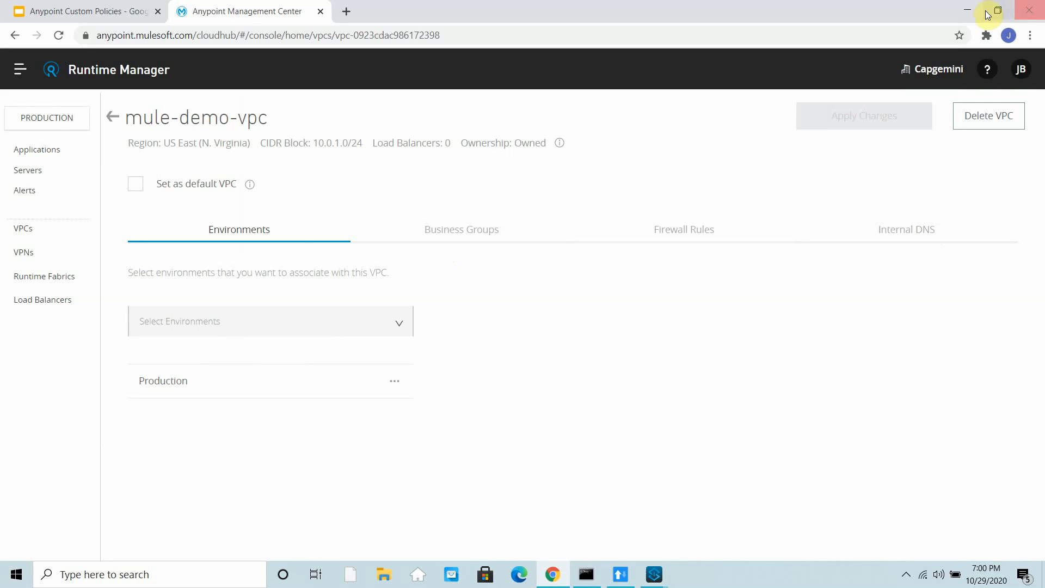
pyautogui.click(966, 11)
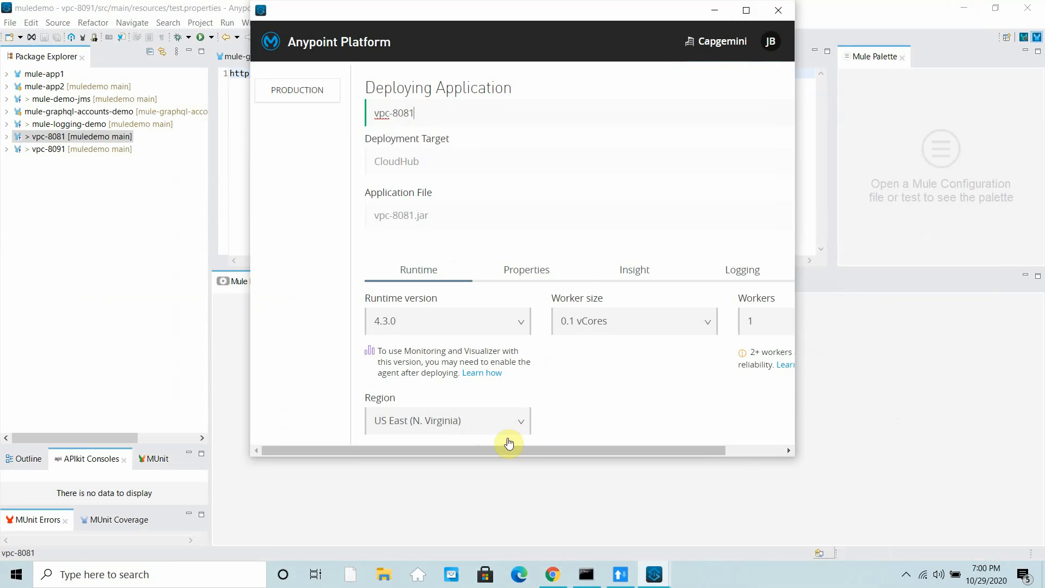
# Widen the deployment window and deploy vpc-8081 to CloudHub with runtime 4.3.0, 0.1 vCores and 1 worker in US East (N. Virginia).
pyautogui.click(521, 450)
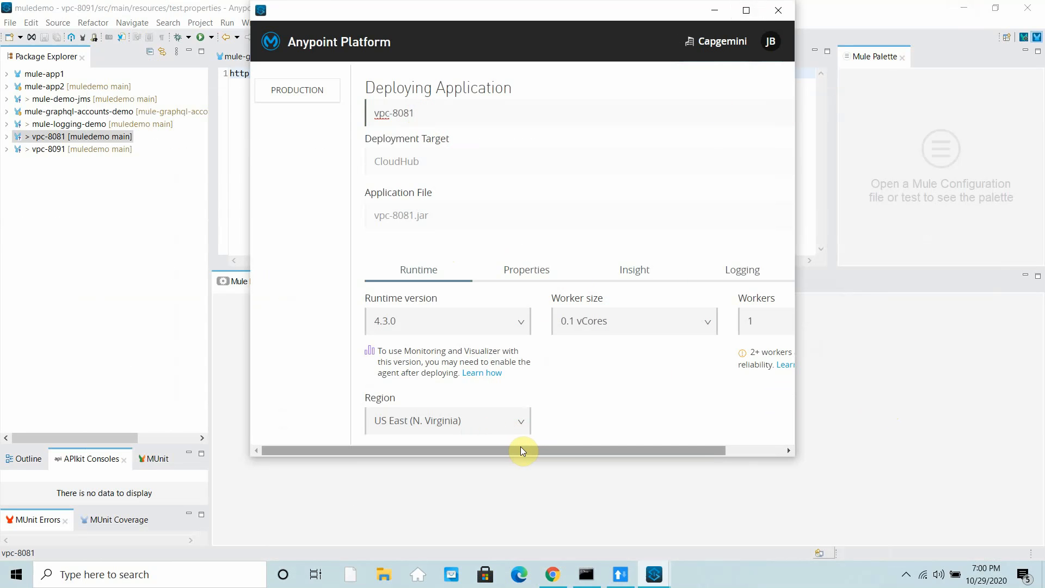
pyautogui.moveTo(520, 448); pyautogui.dragTo(588, 448)
pyautogui.scroll(-3, 752, 389)
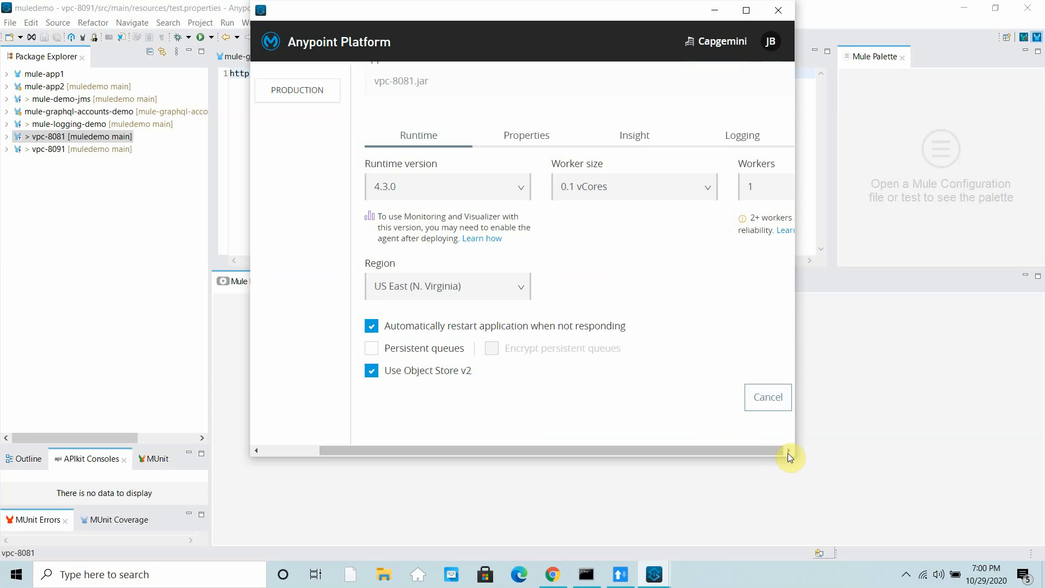
pyautogui.moveTo(796, 358); pyautogui.dragTo(971, 375)
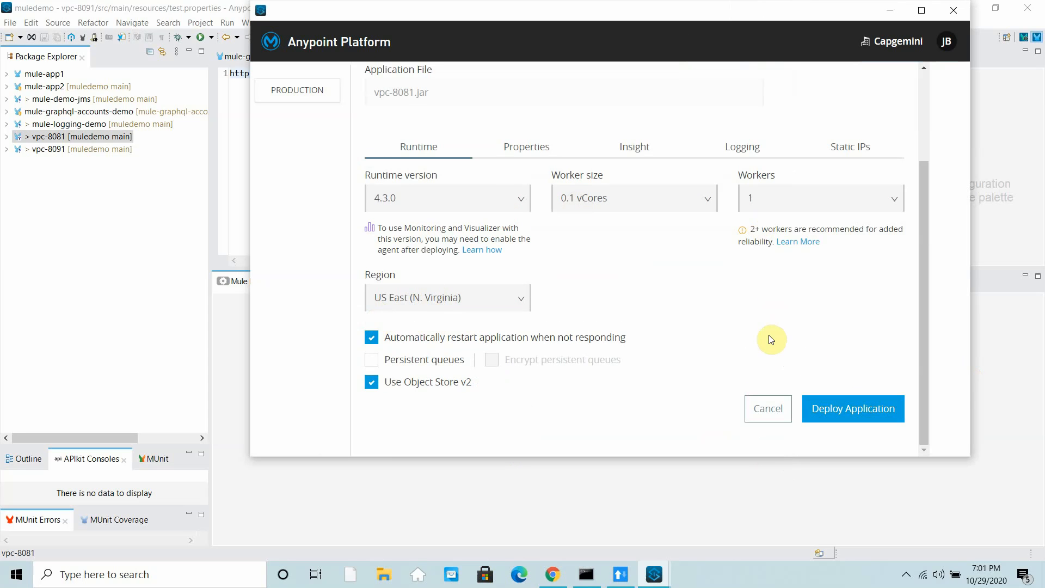
pyautogui.scroll(3, 770, 342)
pyautogui.scroll(-3, 833, 414)
pyautogui.click(853, 411)
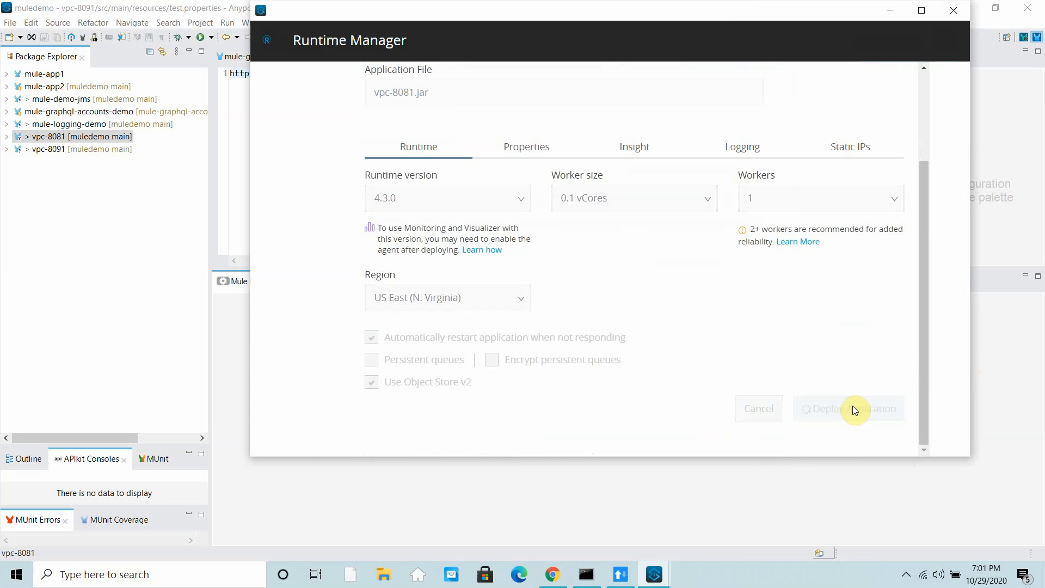
pyautogui.scroll(3, 658, 331)
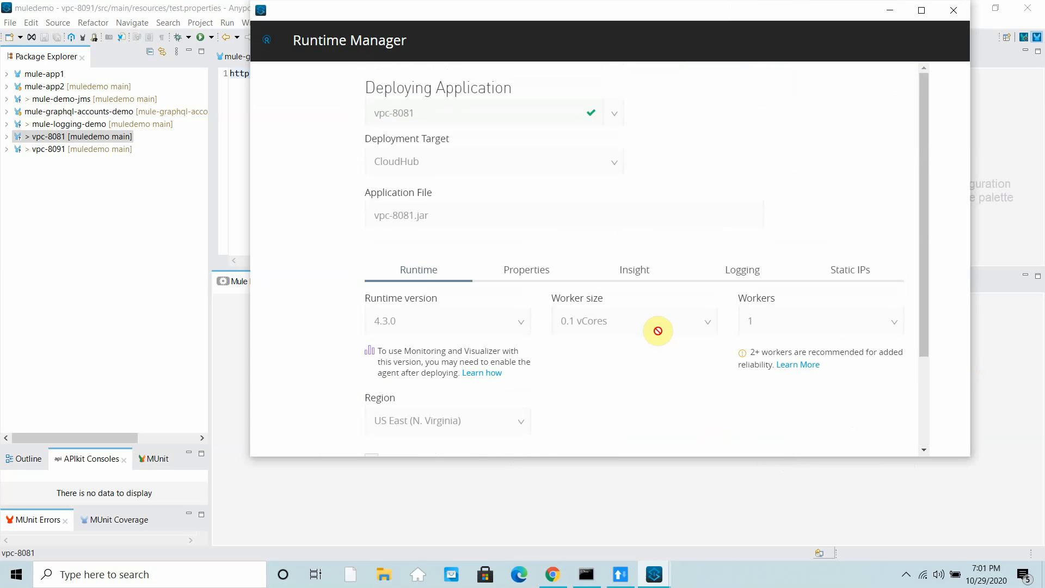
pyautogui.scroll(-3, 658, 331)
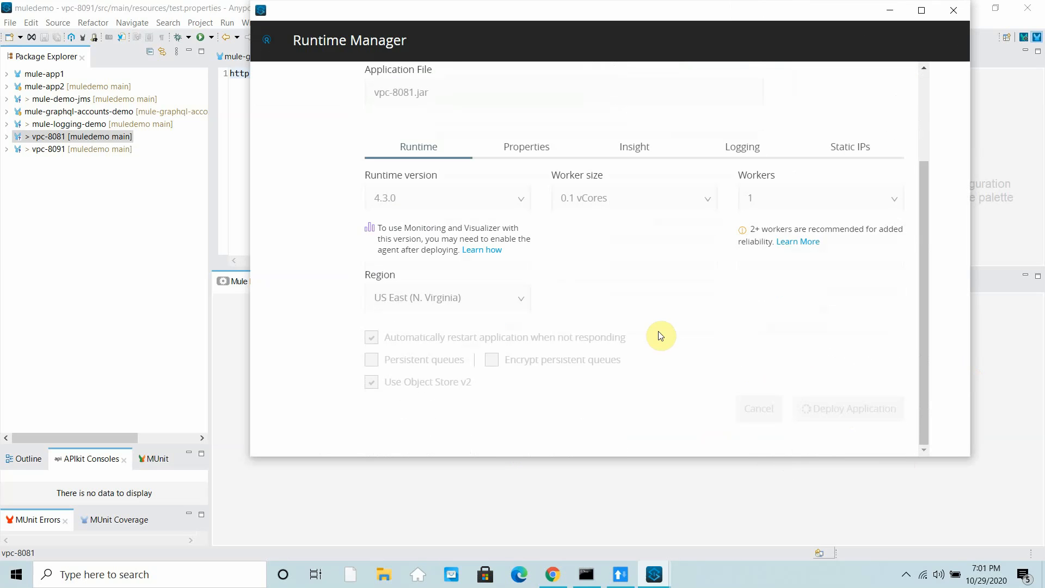
# Export the vpc-8091 project as a Mule deployable archive with modules and dependencies but without attached project sources.
pyautogui.click(67, 152)
pyautogui.rightClick(66, 154)
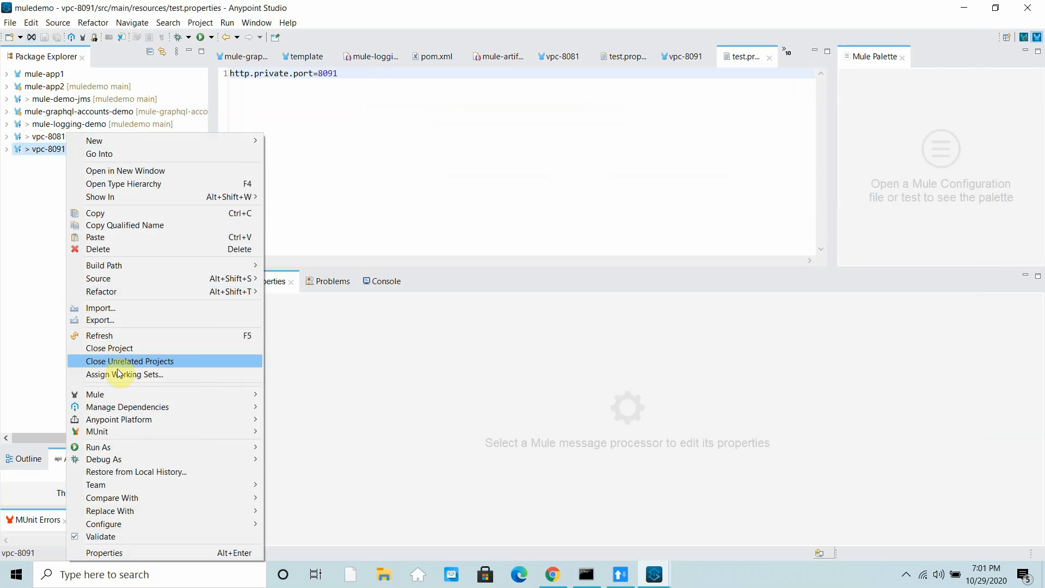
pyautogui.click(110, 322)
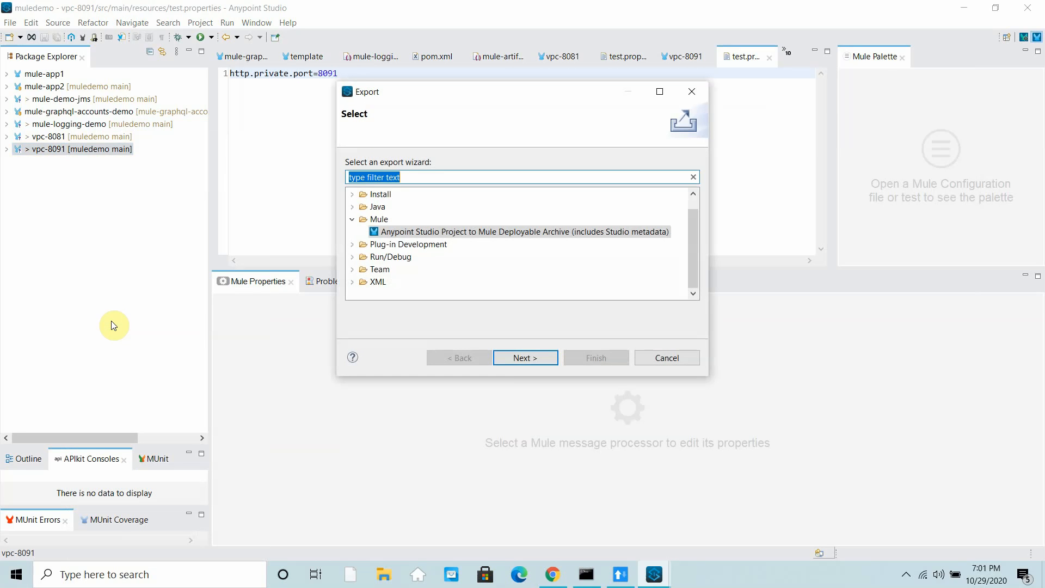
pyautogui.click(521, 358)
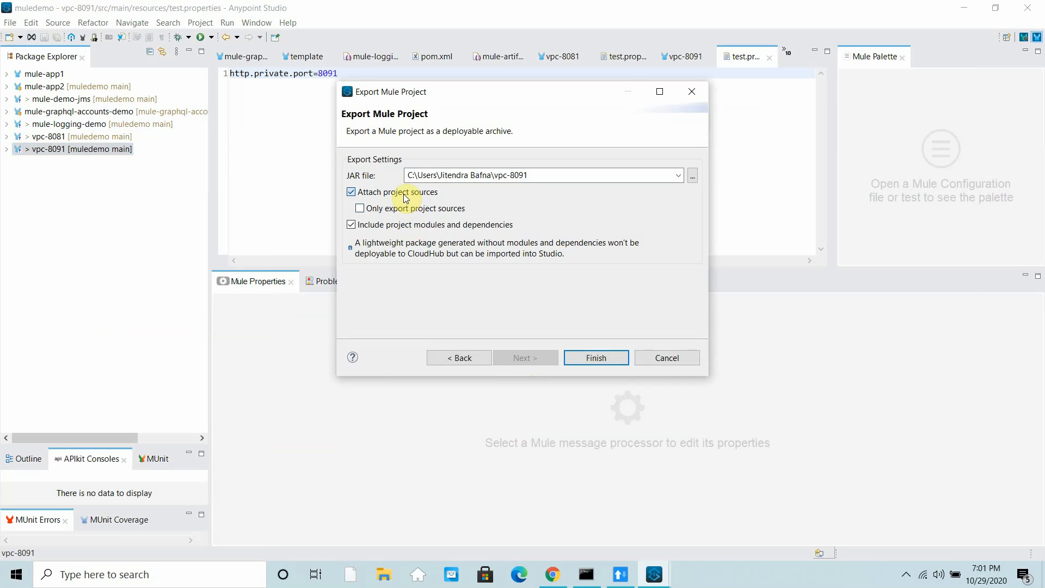
pyautogui.click(351, 191)
pyautogui.click(604, 357)
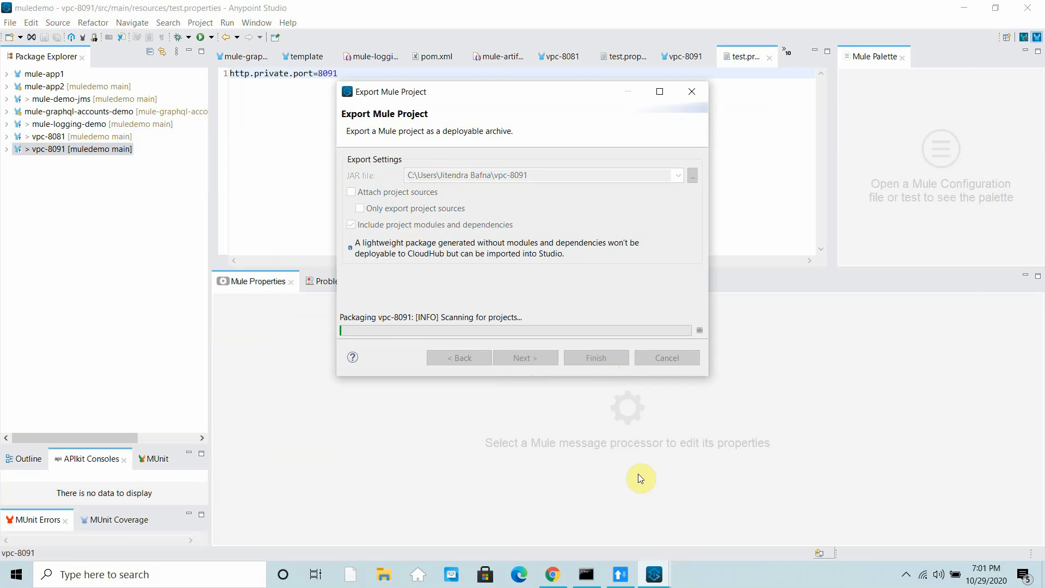
# Switch to Chrome and open the Production environment's applications list in Runtime Manager.
pyautogui.click(553, 575)
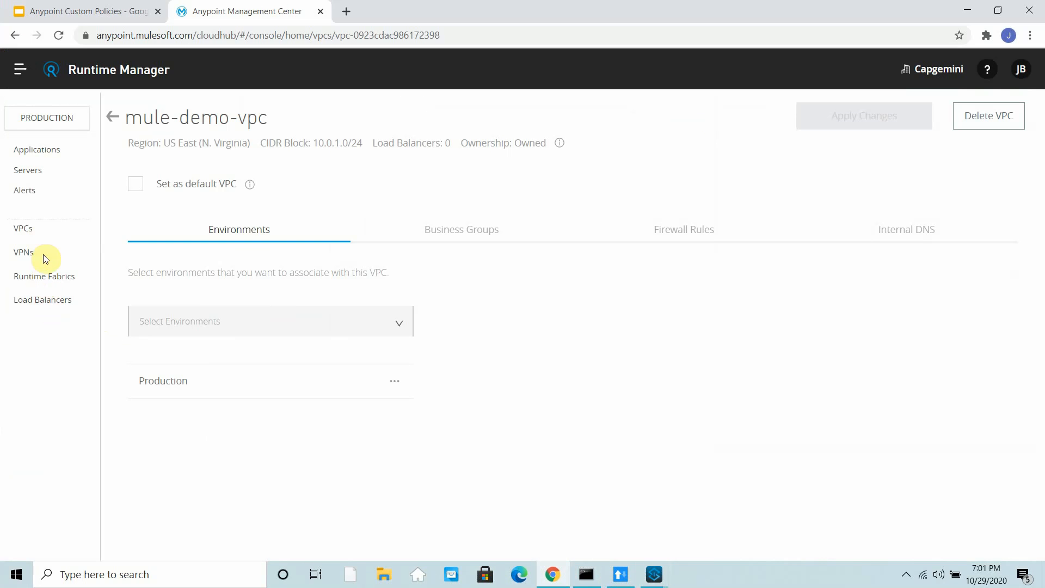
pyautogui.click(38, 156)
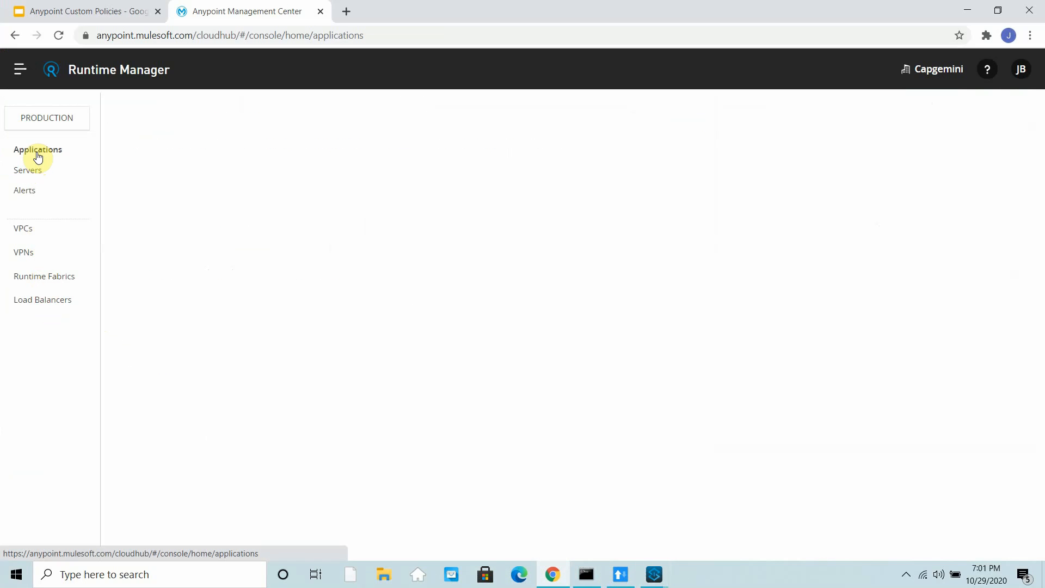
# Switch to Anypoint Studio and check the vpc-8091 export progress and the separate Runtime Manager deployment window.
pyautogui.click(654, 575)
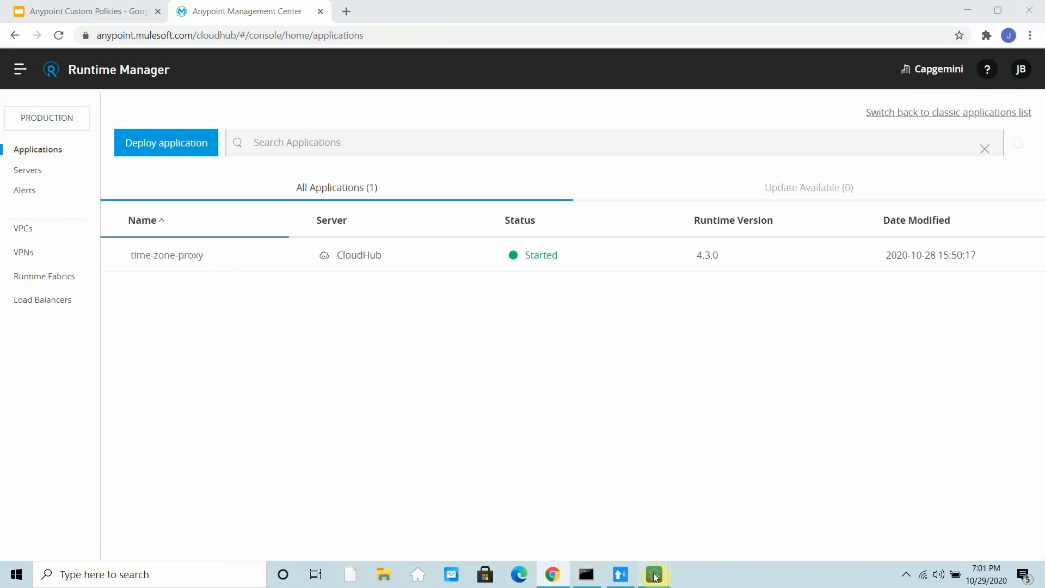
pyautogui.click(721, 519)
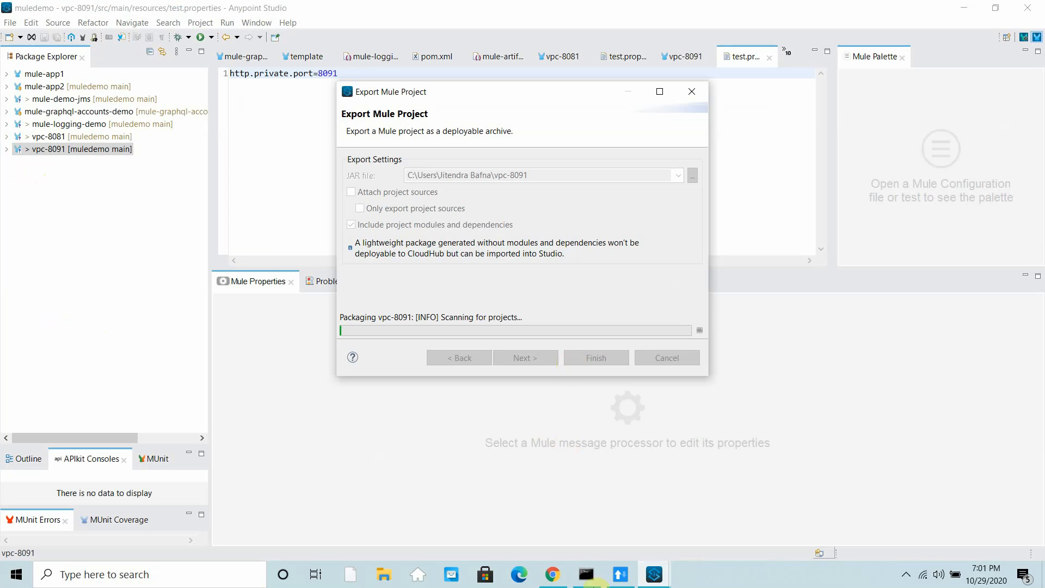
pyautogui.click(655, 576)
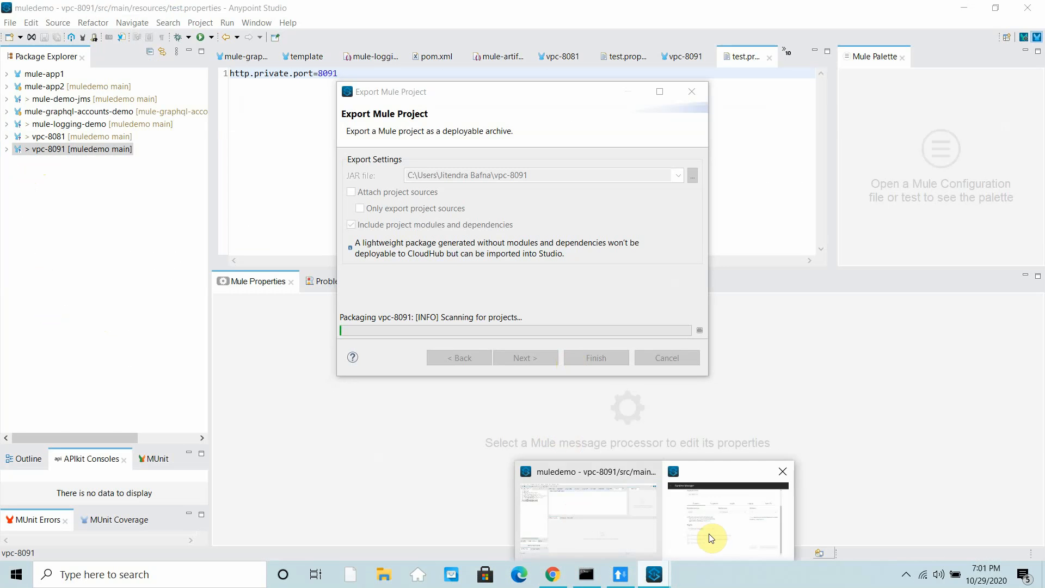
pyautogui.click(711, 538)
pyautogui.click(654, 575)
pyautogui.click(702, 514)
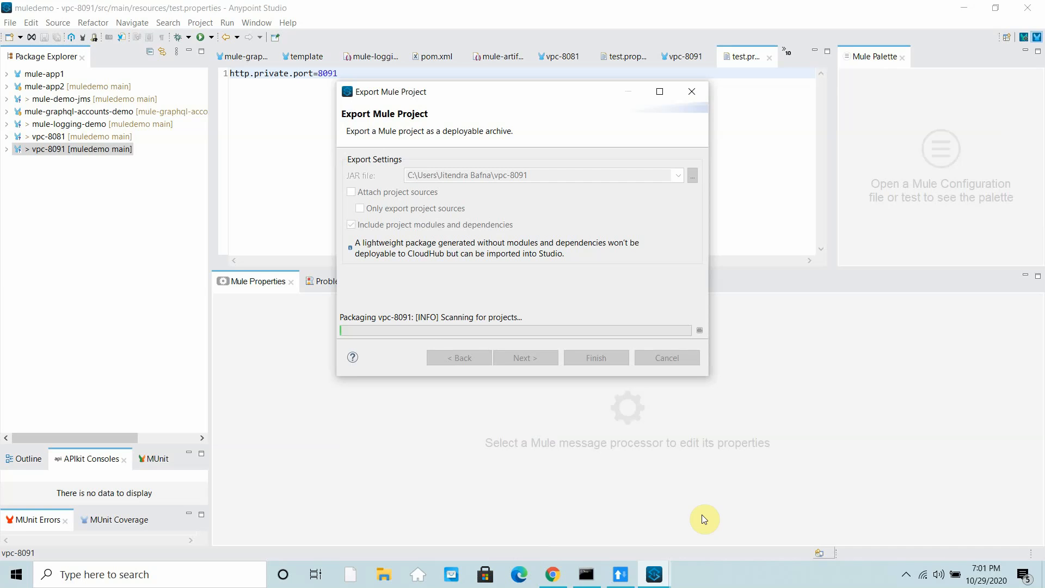
# Switch to Chrome and start a new application deployment with the name vpc-8091.
pyautogui.click(552, 574)
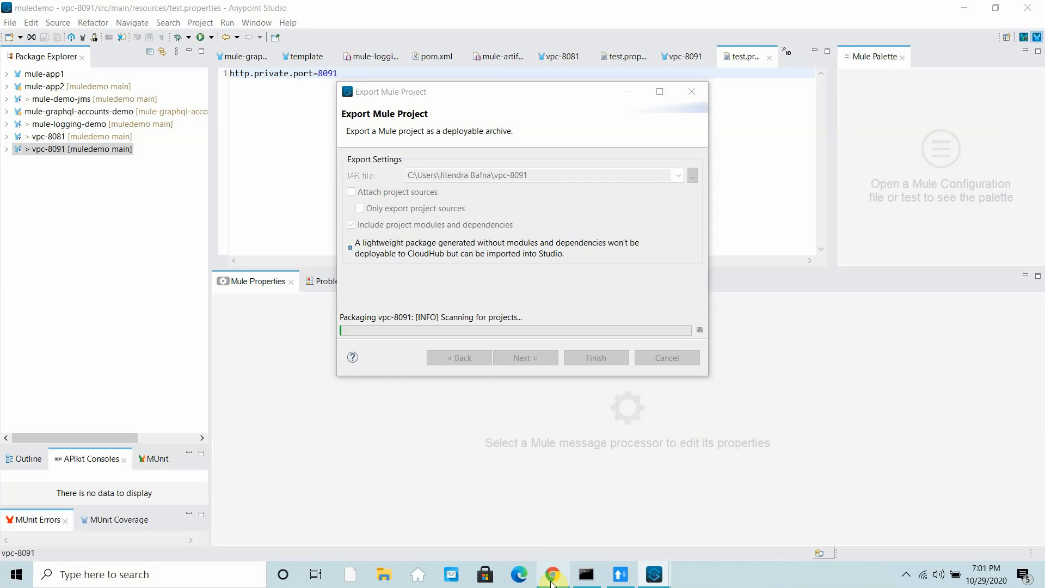
pyautogui.click(183, 155)
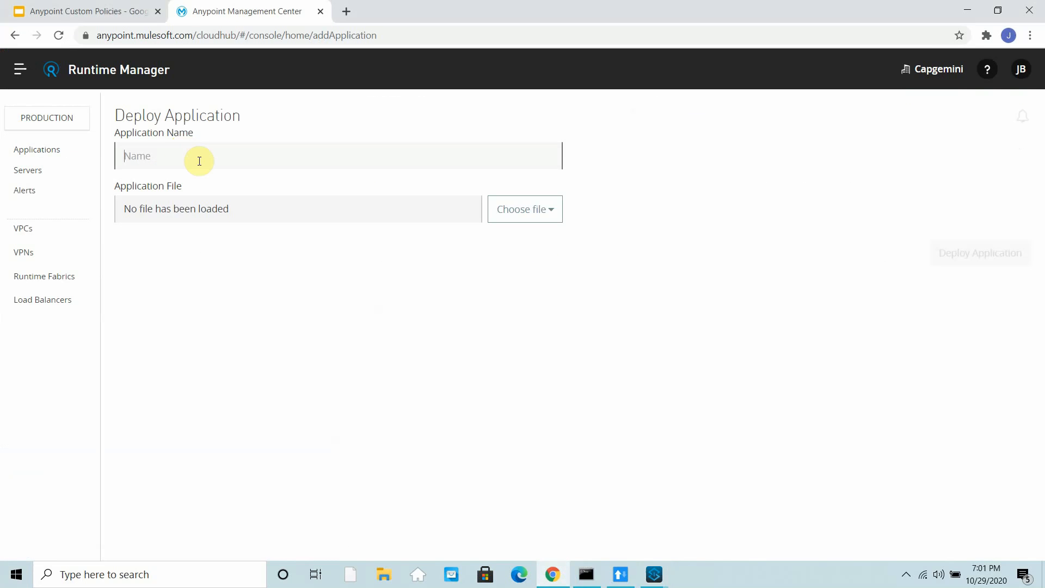
pyautogui.write('vpc-8091')
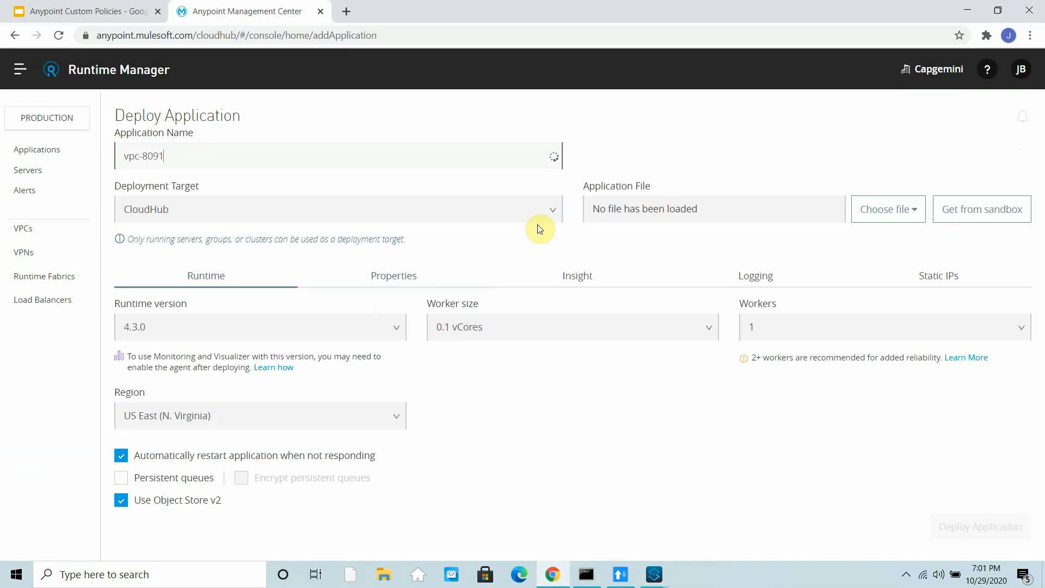
# Switch to Anypoint Studio's main window and acknowledge the export message for vpc-8091.
pyautogui.click(654, 575)
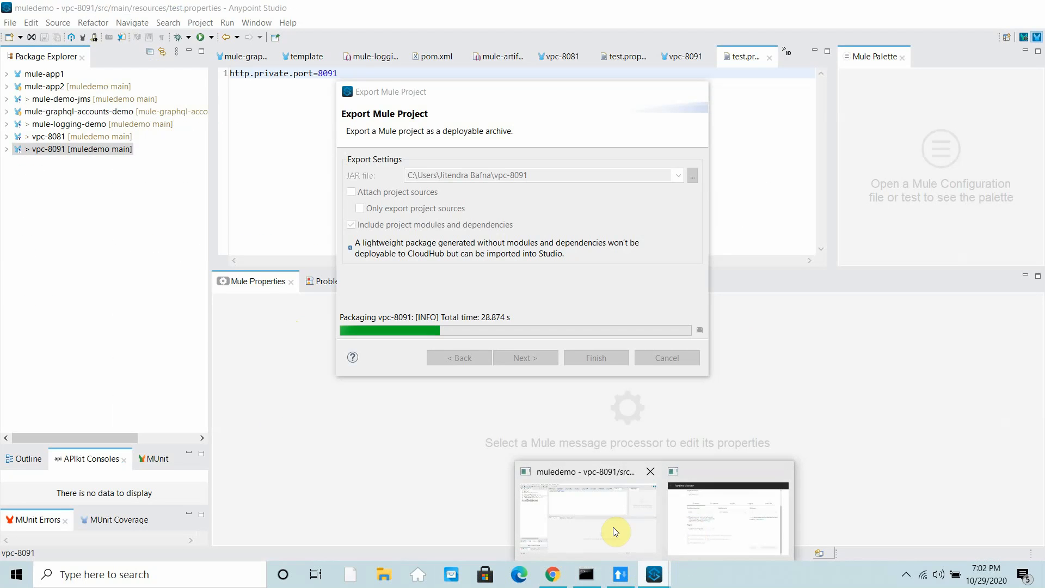
pyautogui.click(613, 527)
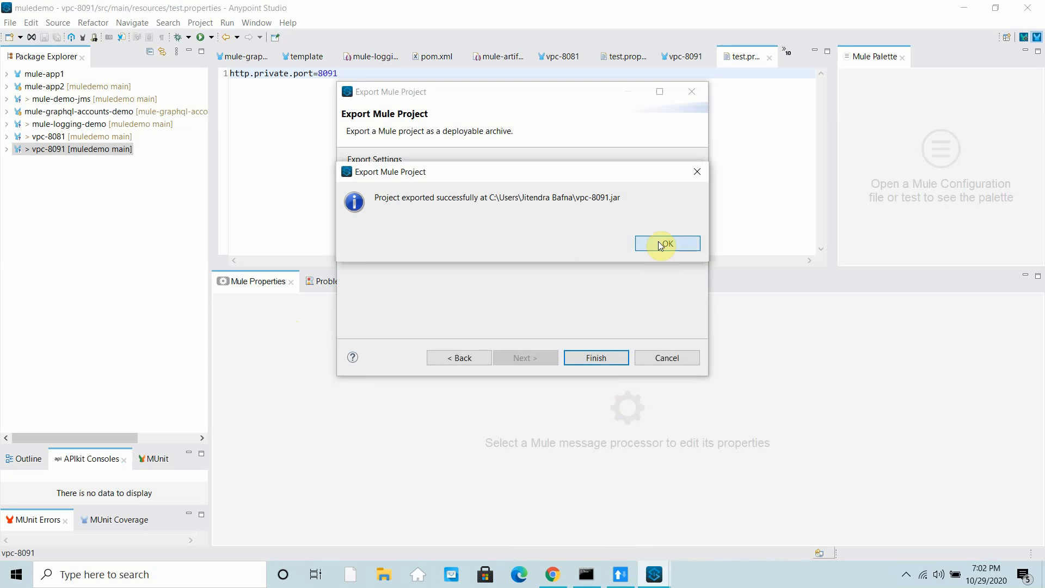
pyautogui.click(658, 242)
# Switch to Chrome, load vpc-8091.jar from the personal folder under C:\Users as the application file, and deploy the application to CloudHub.
pyautogui.click(553, 574)
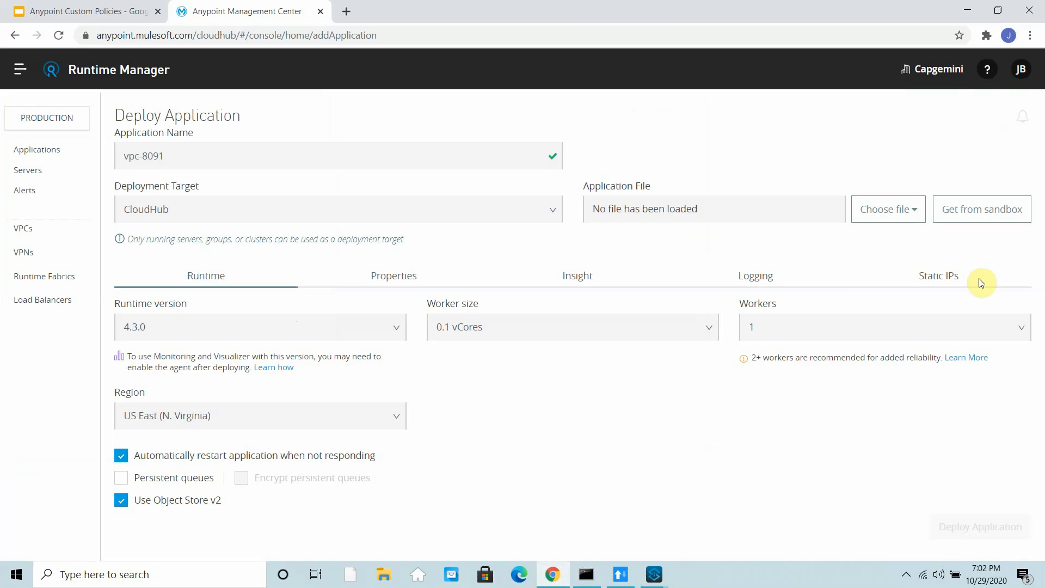
pyautogui.click(897, 216)
pyautogui.click(845, 270)
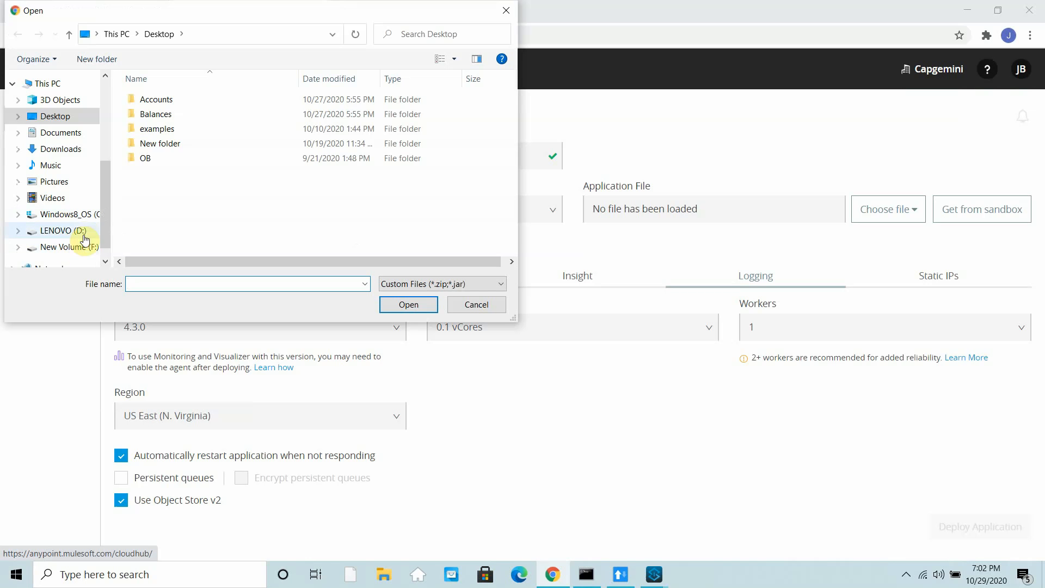
pyautogui.click(84, 218)
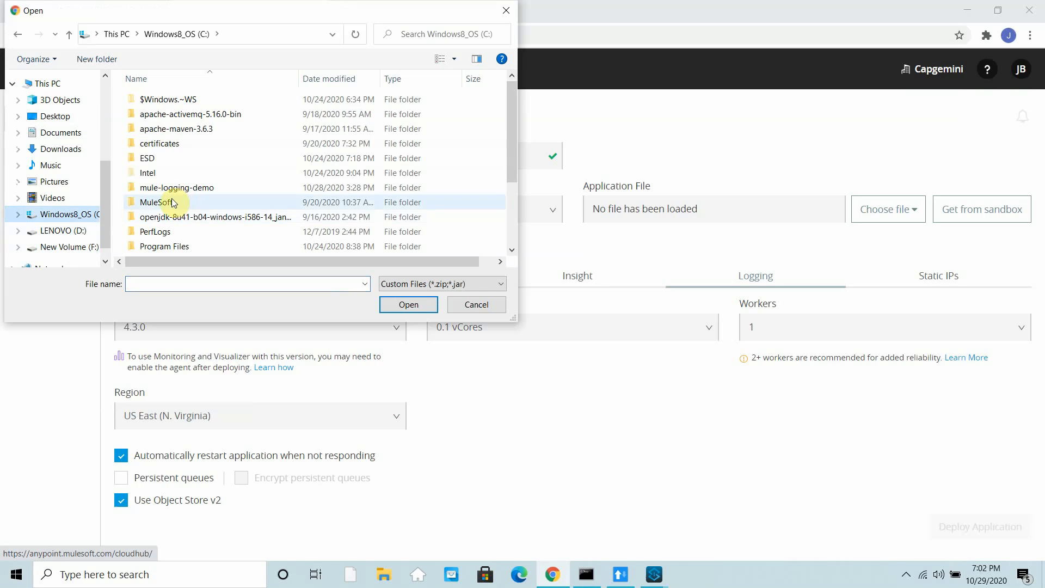
pyautogui.scroll(-2, 157, 202)
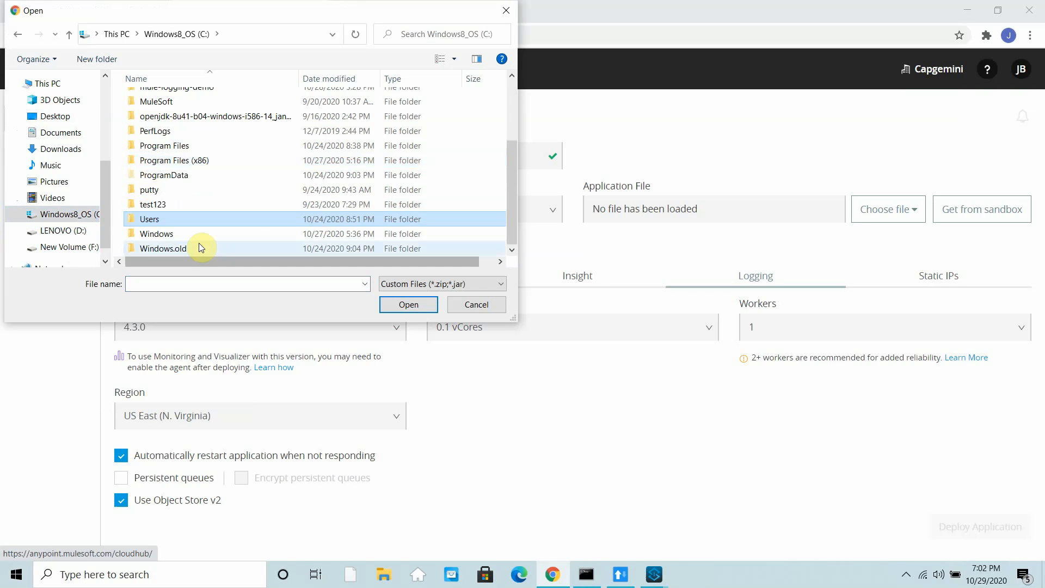
pyautogui.doubleClick(151, 220)
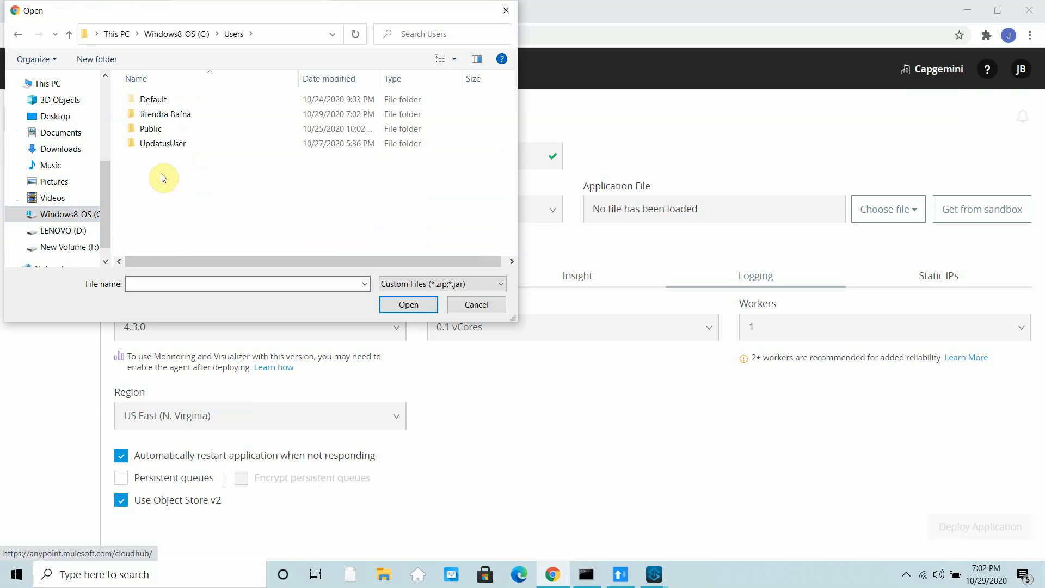
pyautogui.doubleClick(164, 116)
pyautogui.scroll(-5, 174, 185)
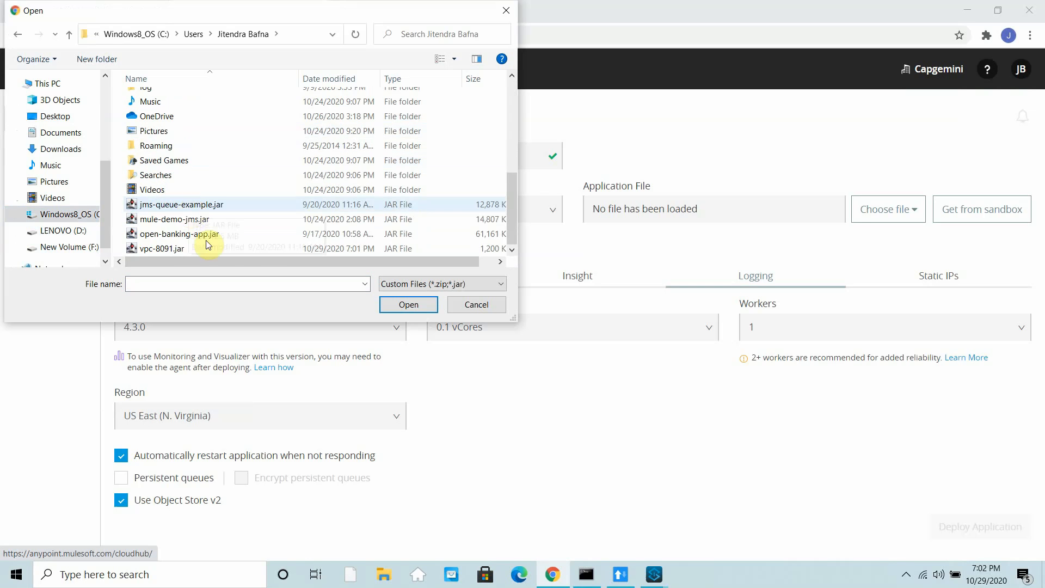
pyautogui.click(157, 247)
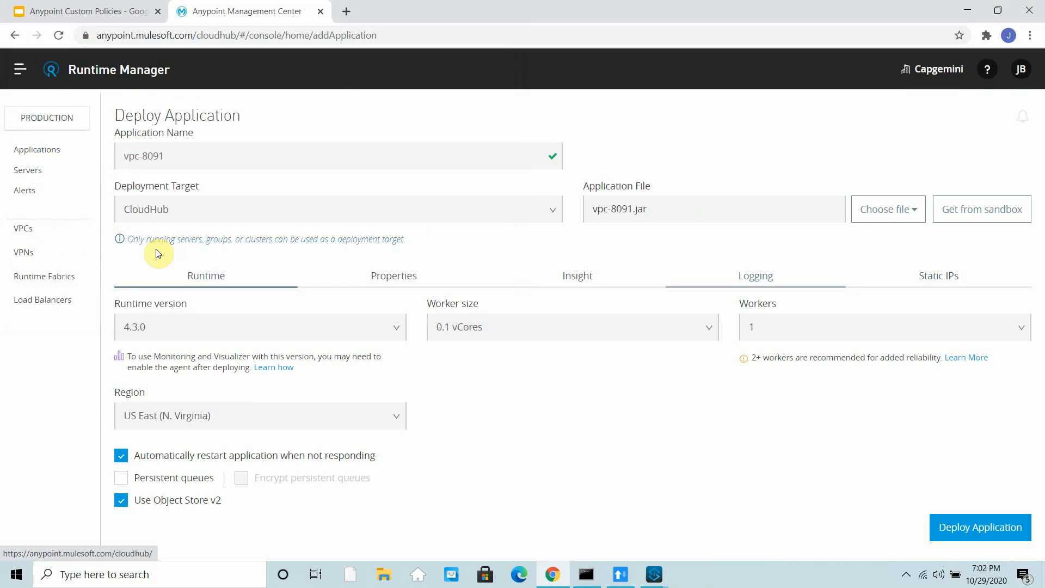
pyautogui.click(975, 528)
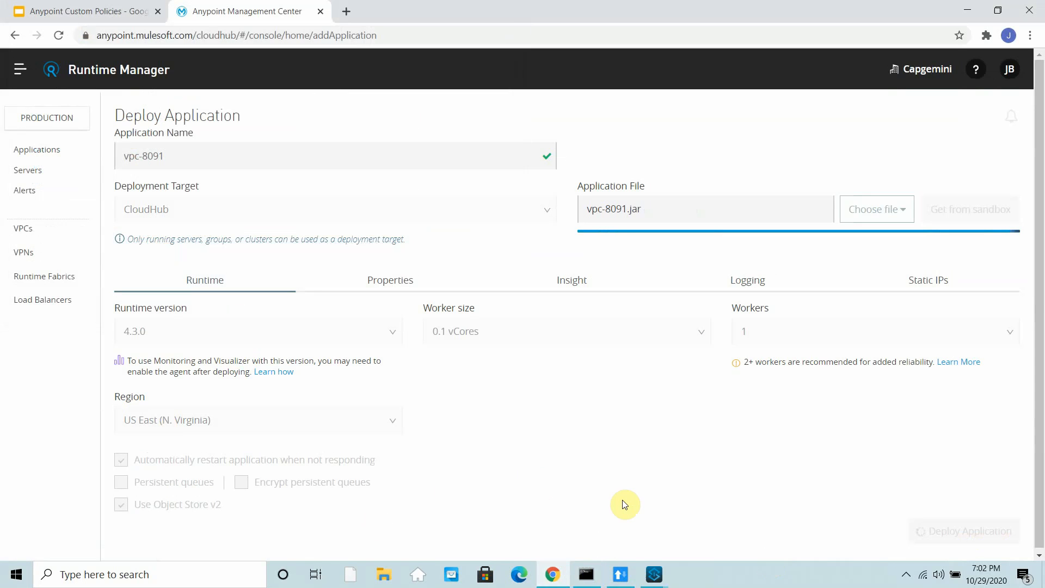
pyautogui.click(907, 575)
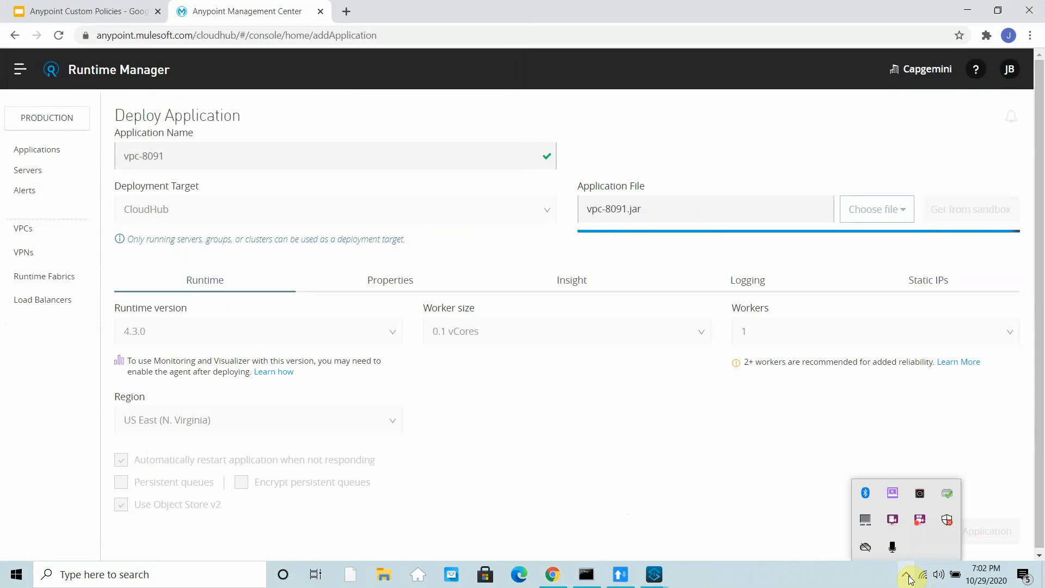
pyautogui.rightClick(920, 522)
pyautogui.click(922, 396)
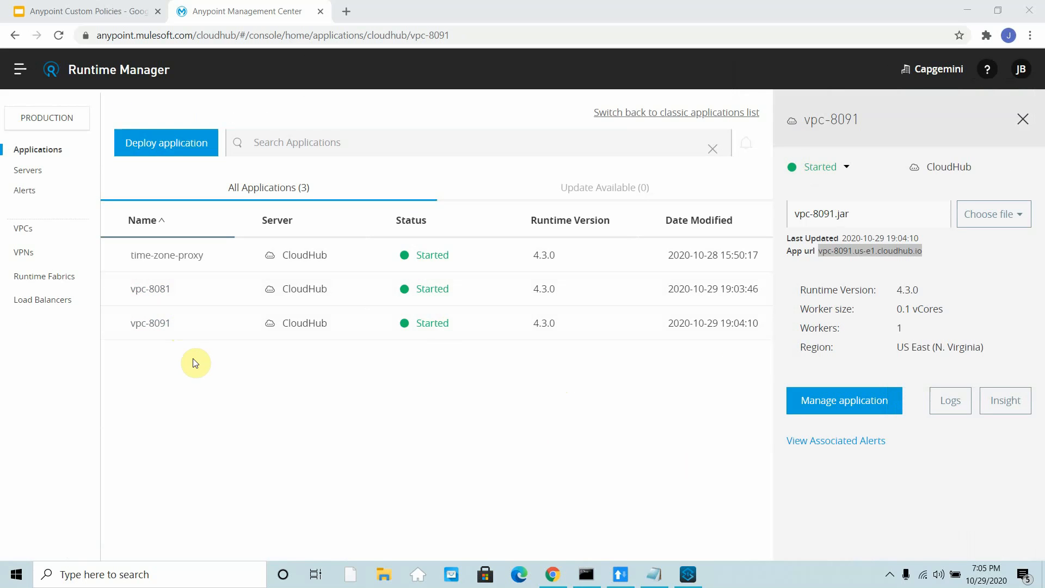
# Show the details of the vpc-8081 application and copy its App url.
pyautogui.click(947, 253)
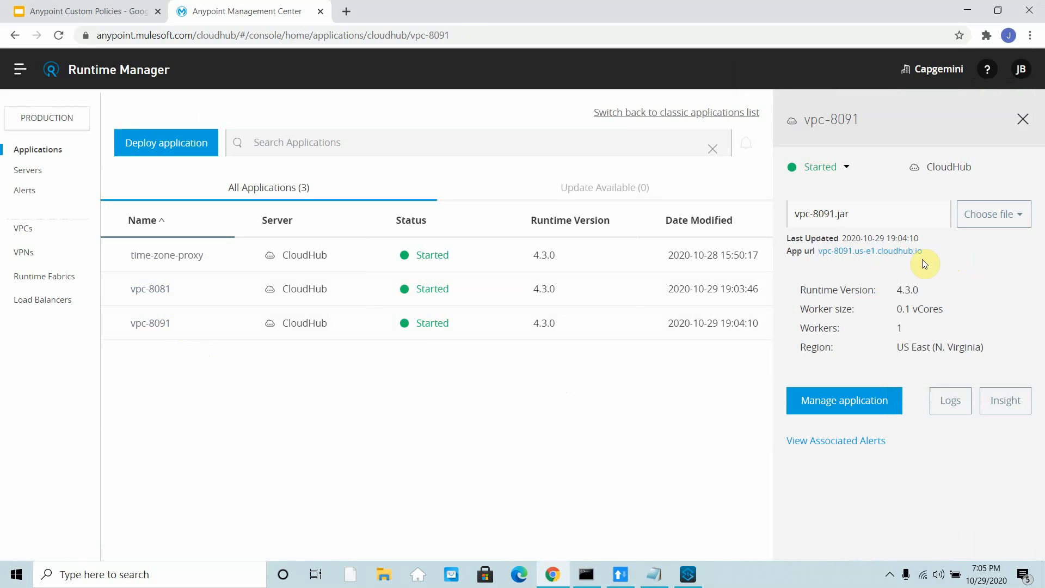
pyautogui.click(555, 297)
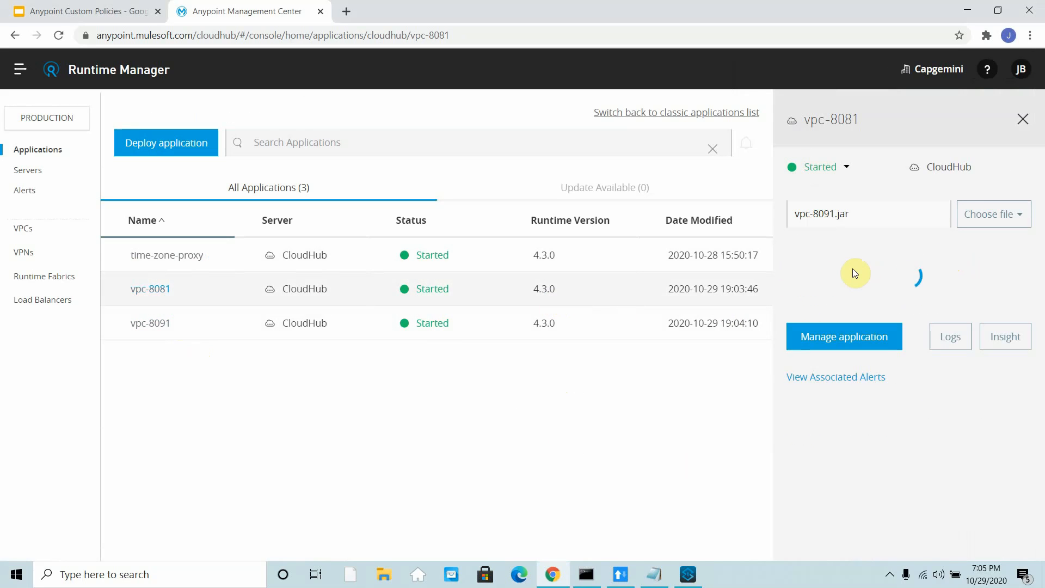
pyautogui.moveTo(929, 253); pyautogui.dragTo(817, 254)
pyautogui.hotkey('ctrl', 'c')
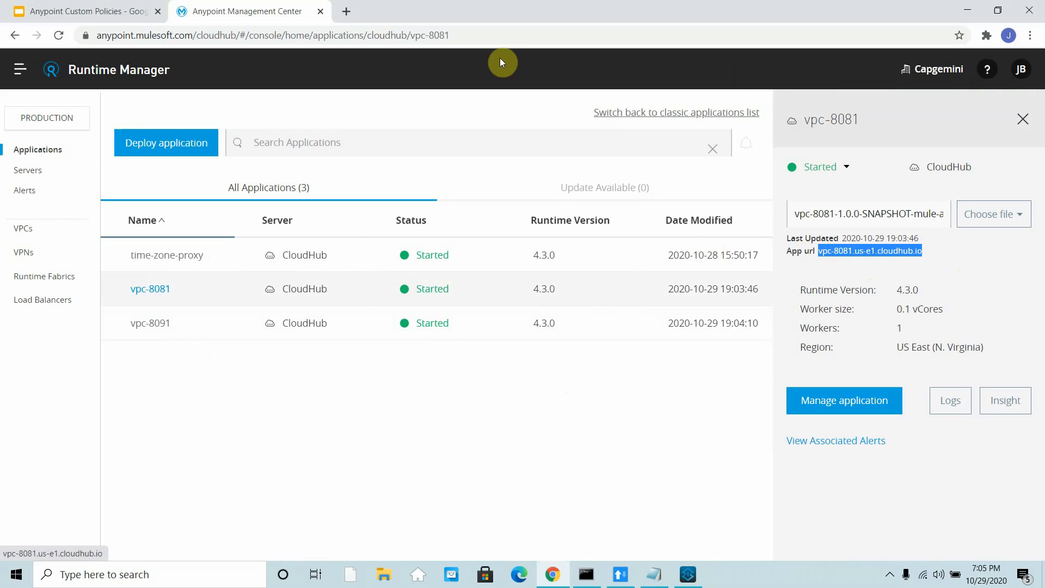
pyautogui.hotkey('ctrl', 't')
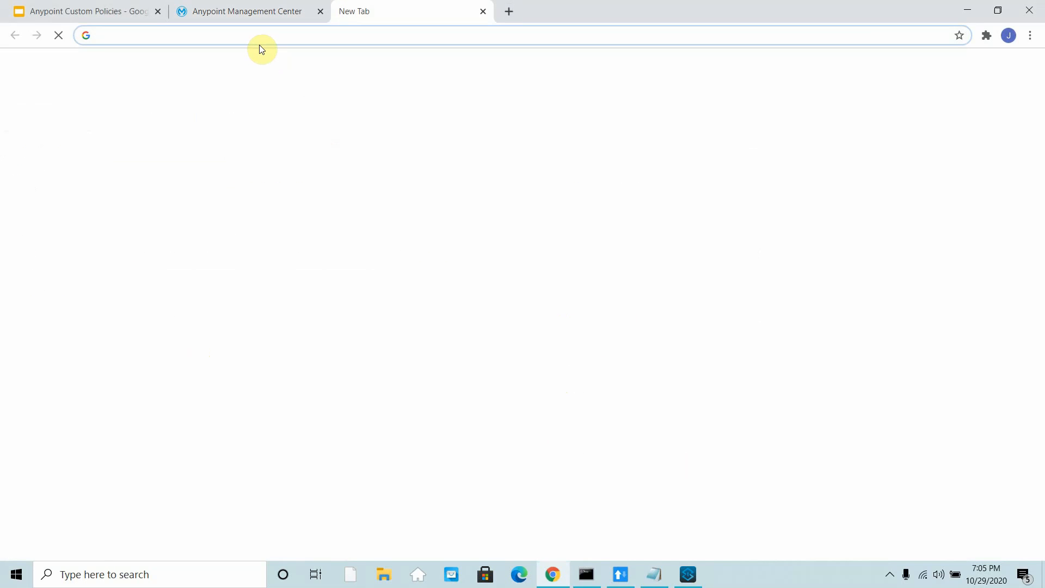
pyautogui.write('http://google.com')
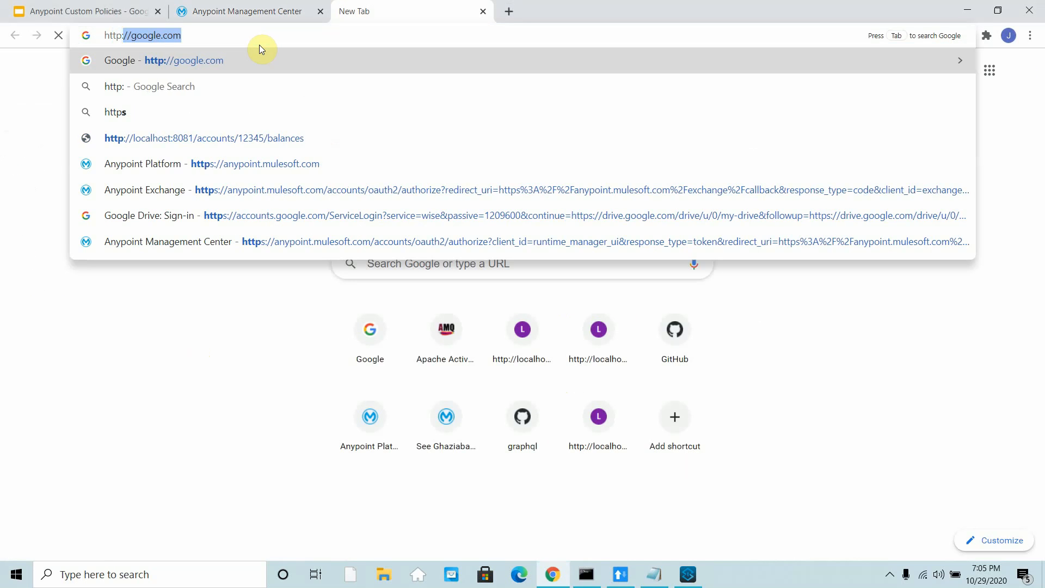
pyautogui.hotkey('ctrl', 'v')
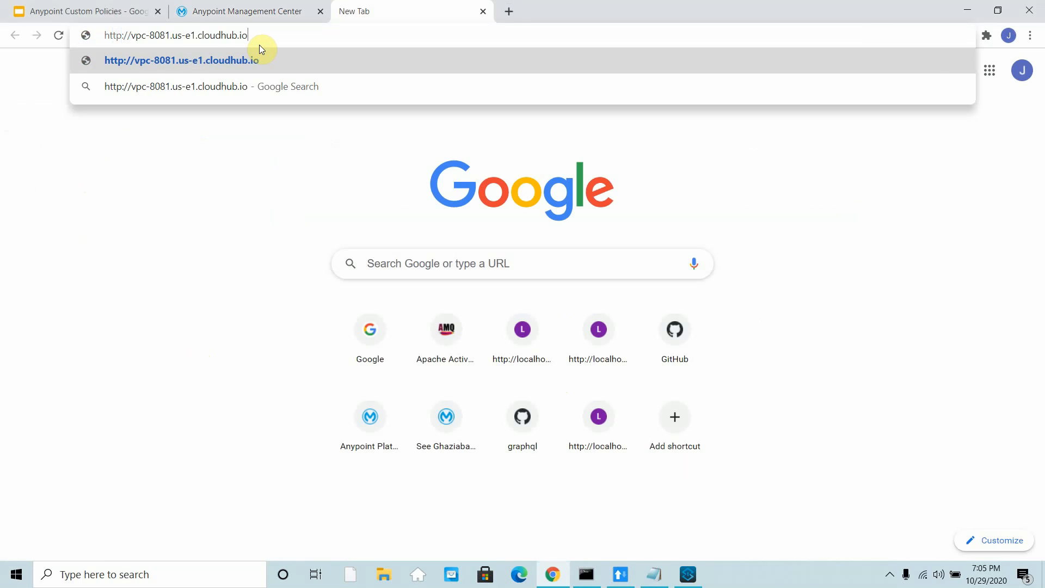
pyautogui.write('/test')
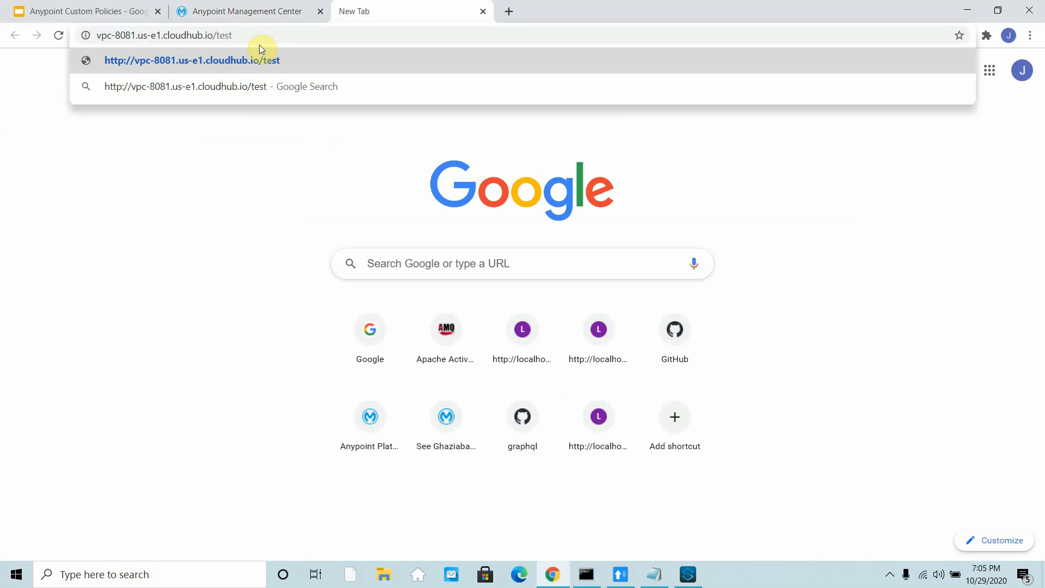
pyautogui.press('Return')
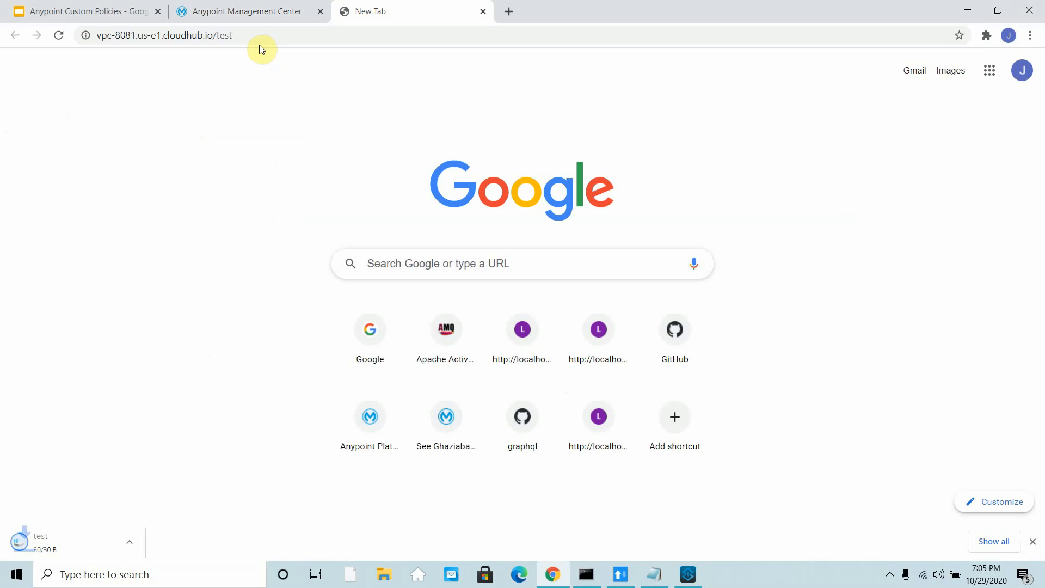
# Show the downloaded test file in its Downloads folder.
pyautogui.rightClick(54, 548)
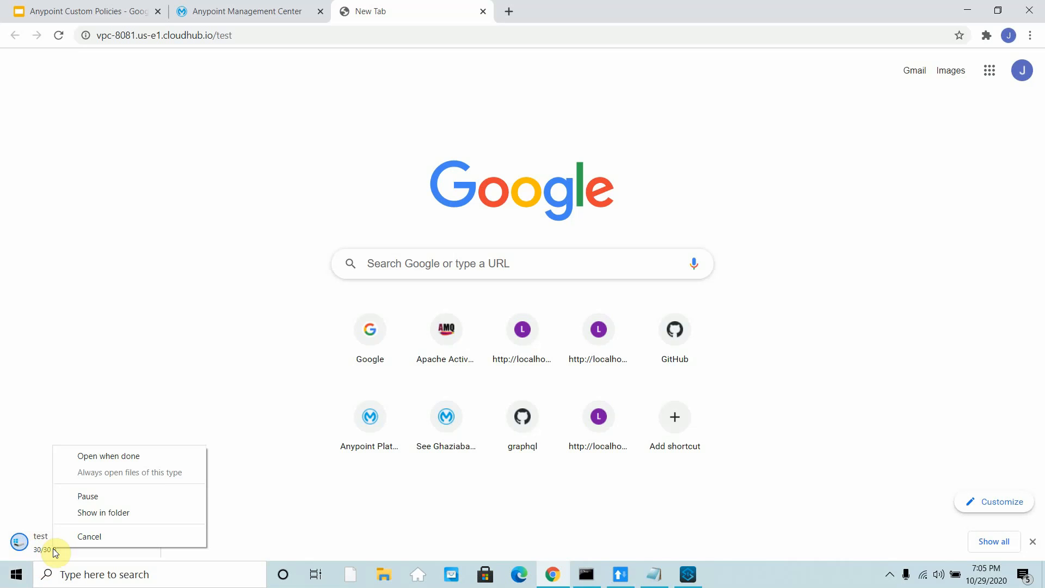
pyautogui.click(98, 511)
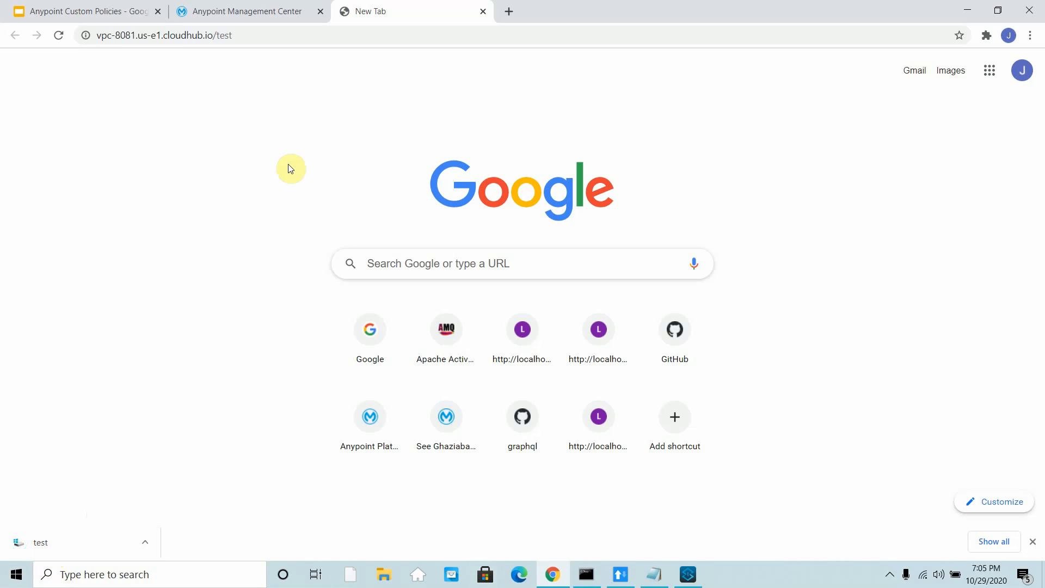
pyautogui.click(263, 36)
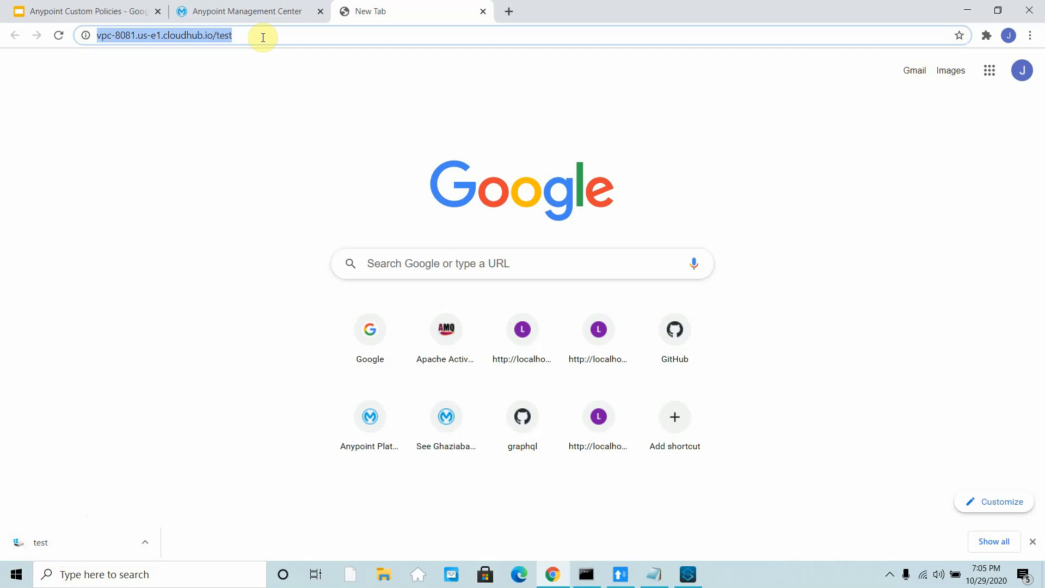
pyautogui.rightClick(109, 542)
pyautogui.click(142, 504)
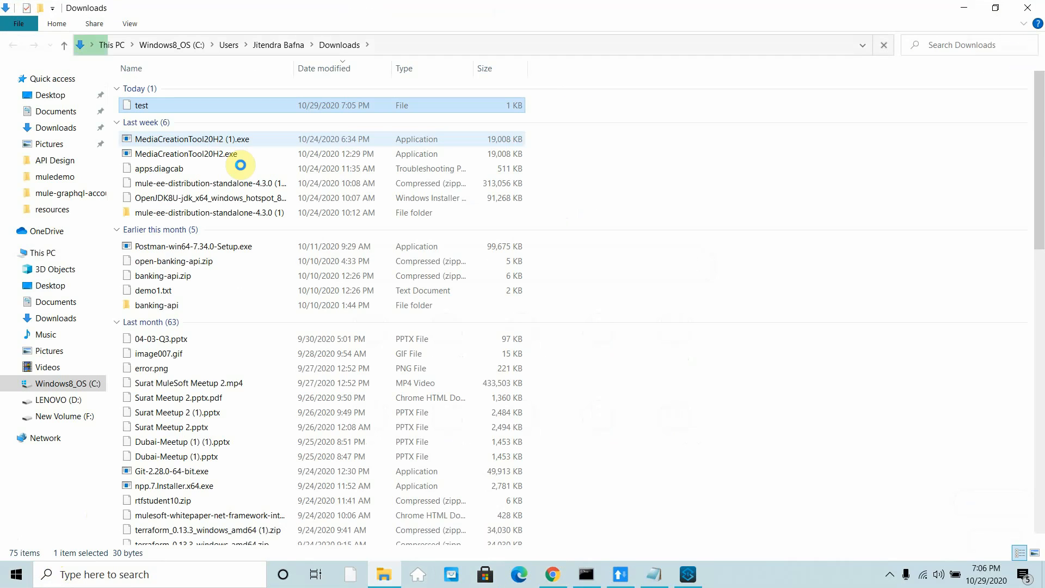
# Open the downloaded test file with Notepad to read the response, and minimize Notepad and File Explorer.
pyautogui.rightClick(159, 103)
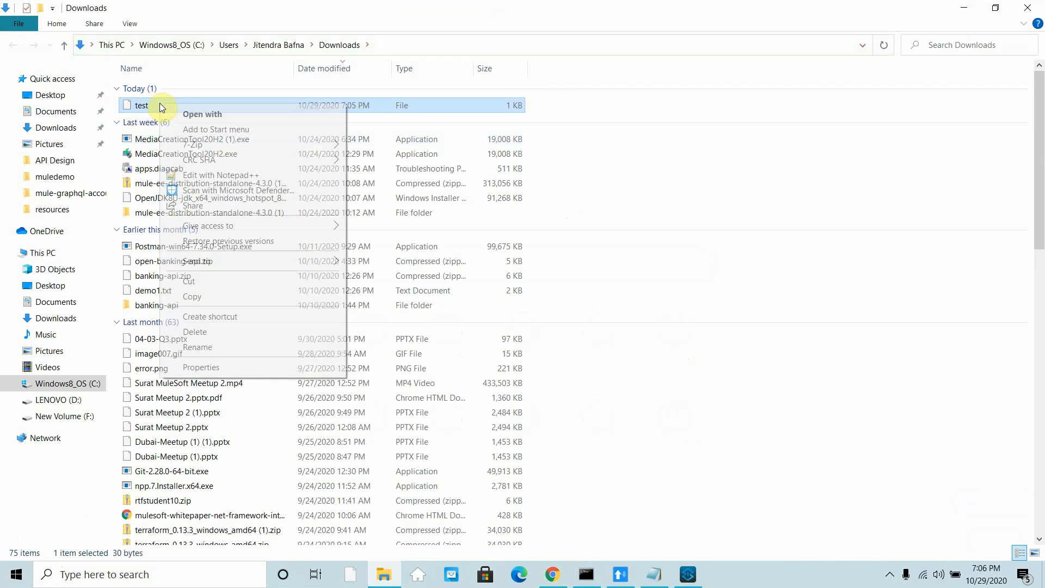
pyautogui.click(215, 117)
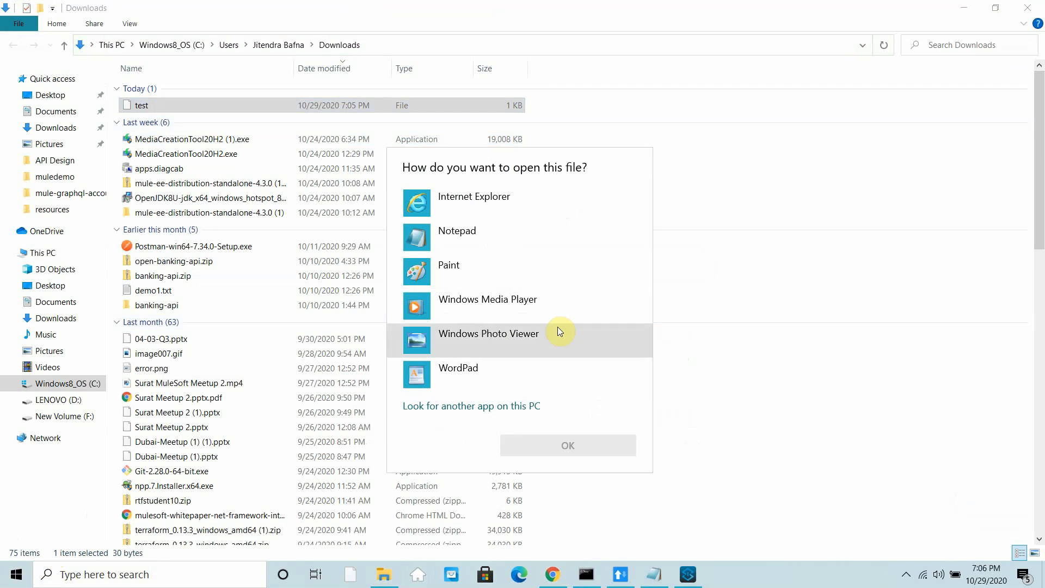
pyautogui.doubleClick(448, 239)
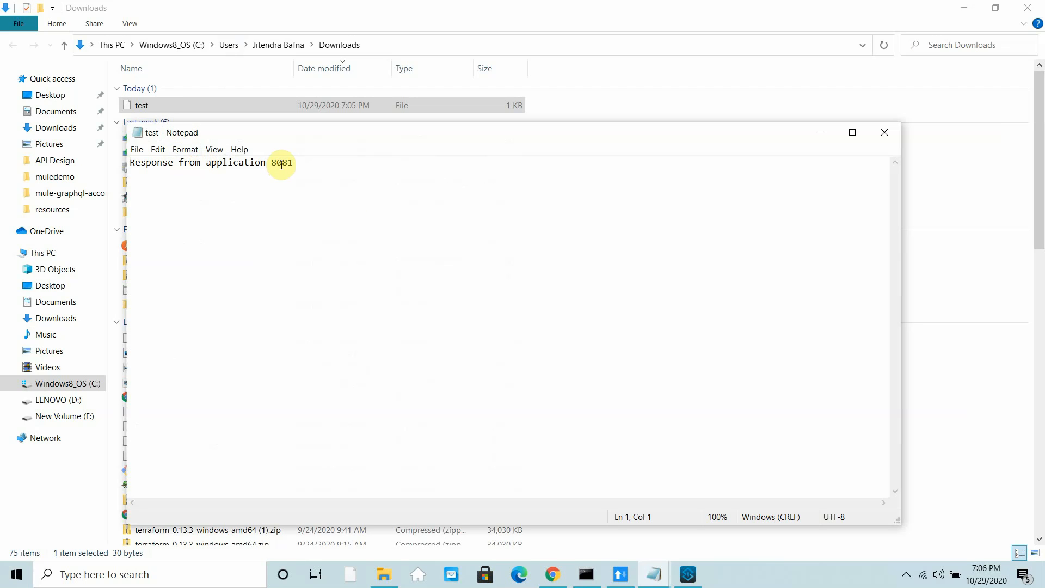
pyautogui.click(822, 132)
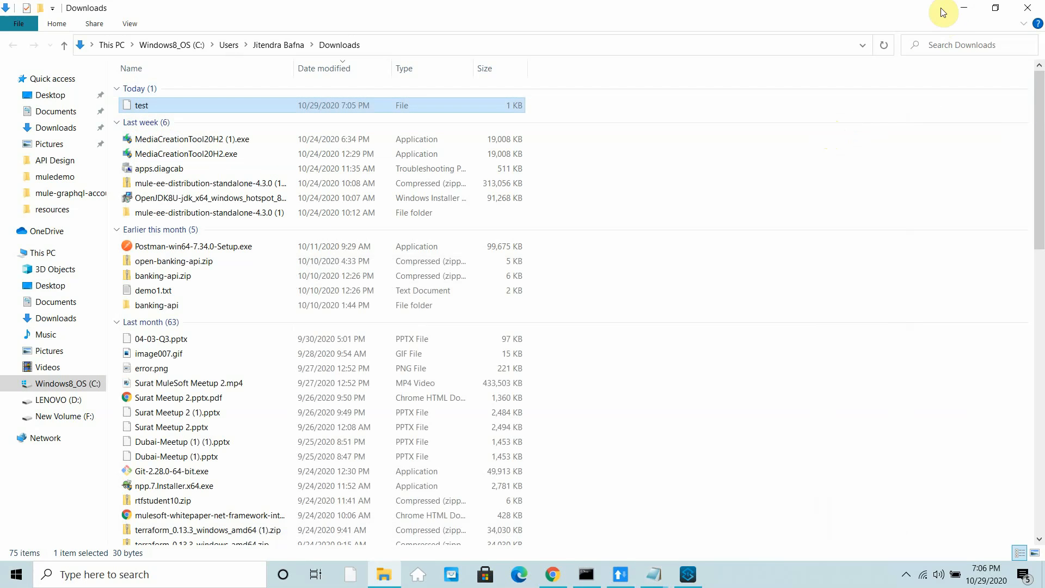
pyautogui.click(961, 9)
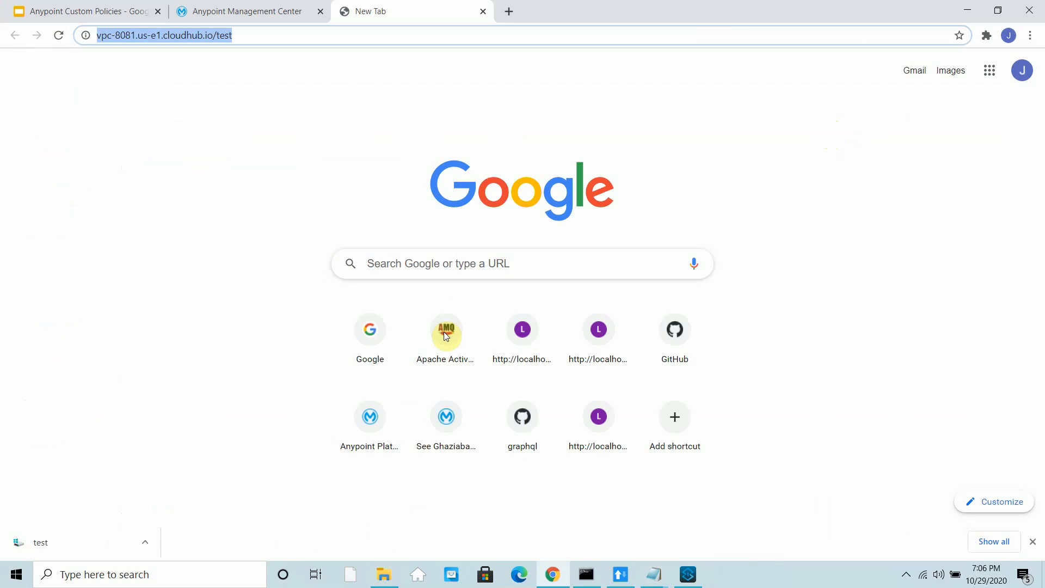
# Show the details of the vpc-8091 application in Runtime Manager and copy its App url.
pyautogui.click(224, 7)
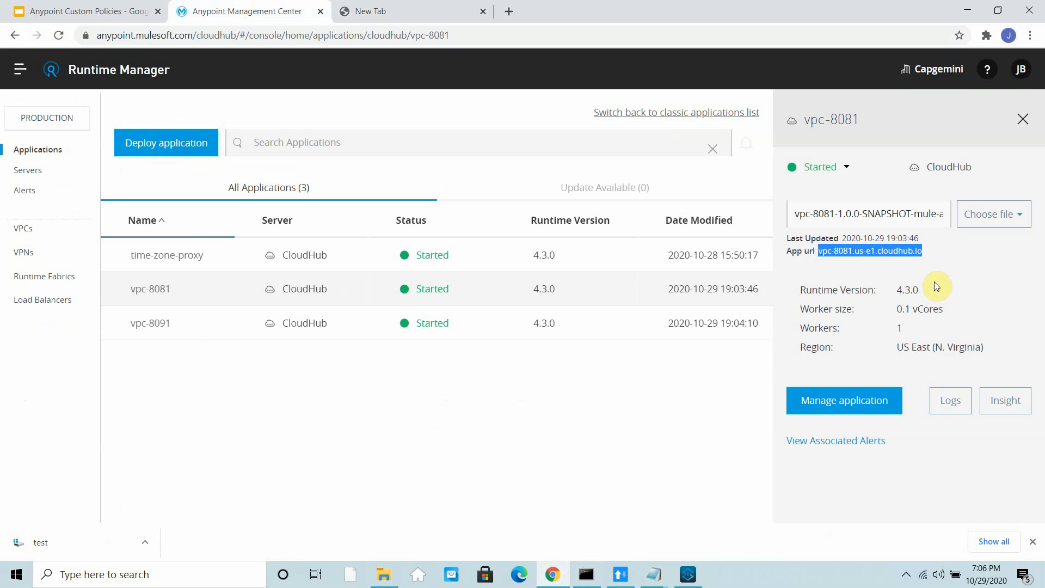
pyautogui.click(593, 330)
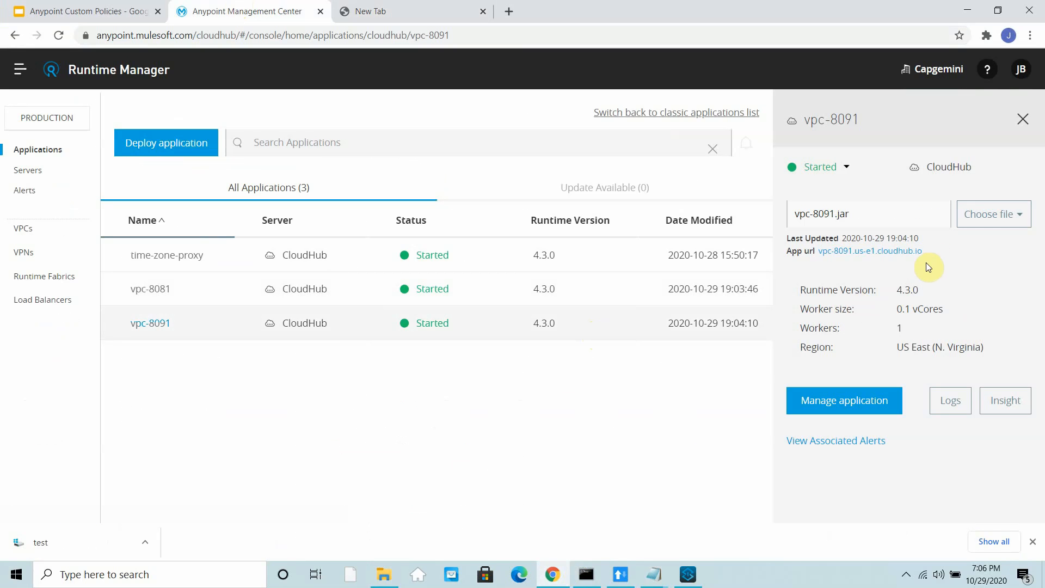
pyautogui.moveTo(923, 251); pyautogui.dragTo(821, 257)
pyautogui.hotkey('ctrl', 'c')
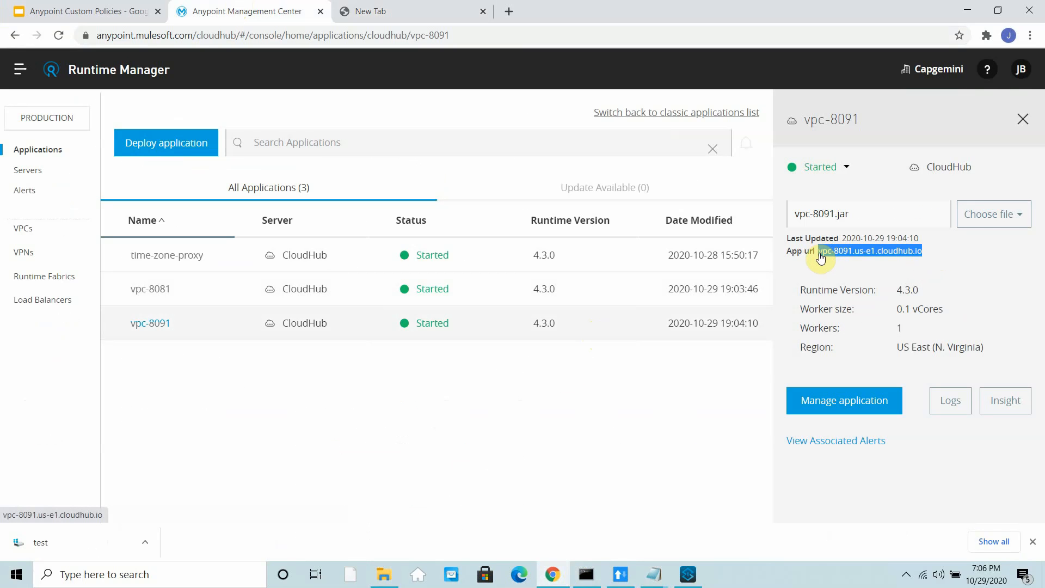
# Request vpc-8091.us-e1.cloudhub.io/test in the browser tab used for the vpc-8081 request.
pyautogui.click(392, 11)
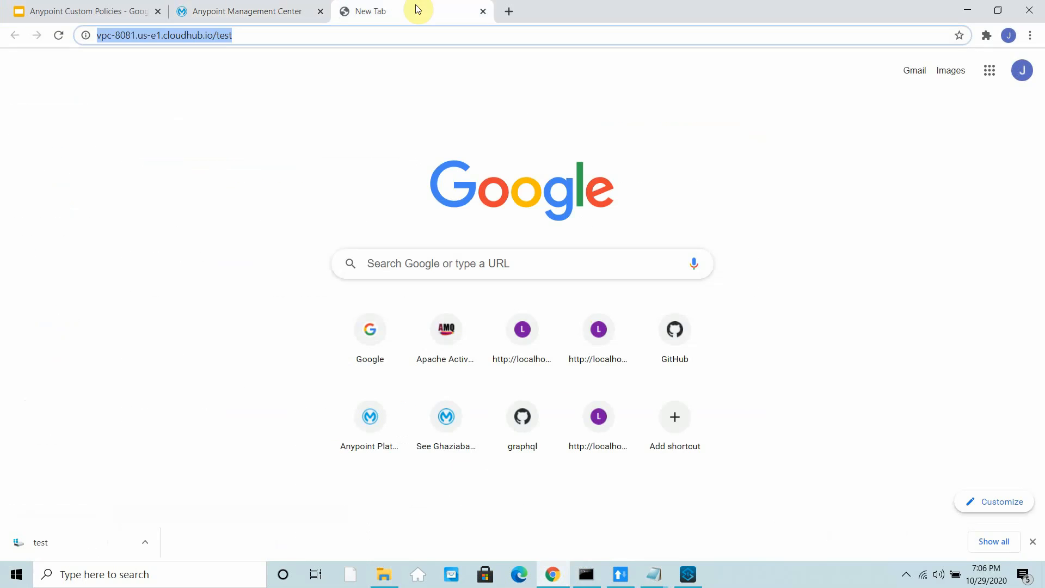
pyautogui.click(139, 35)
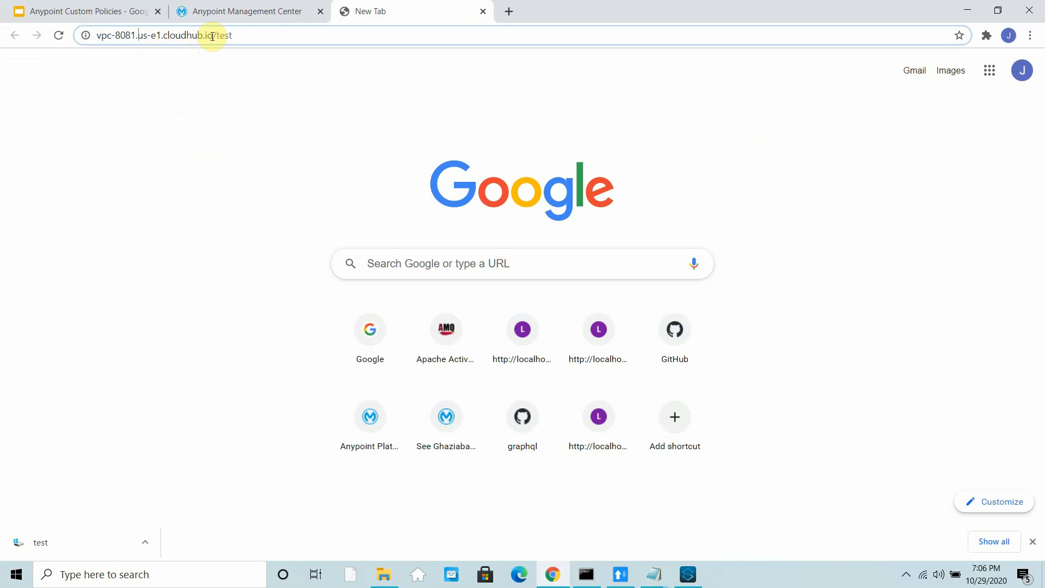
pyautogui.moveTo(213, 36); pyautogui.dragTo(95, 37)
pyautogui.hotkey('ctrl', 'v')
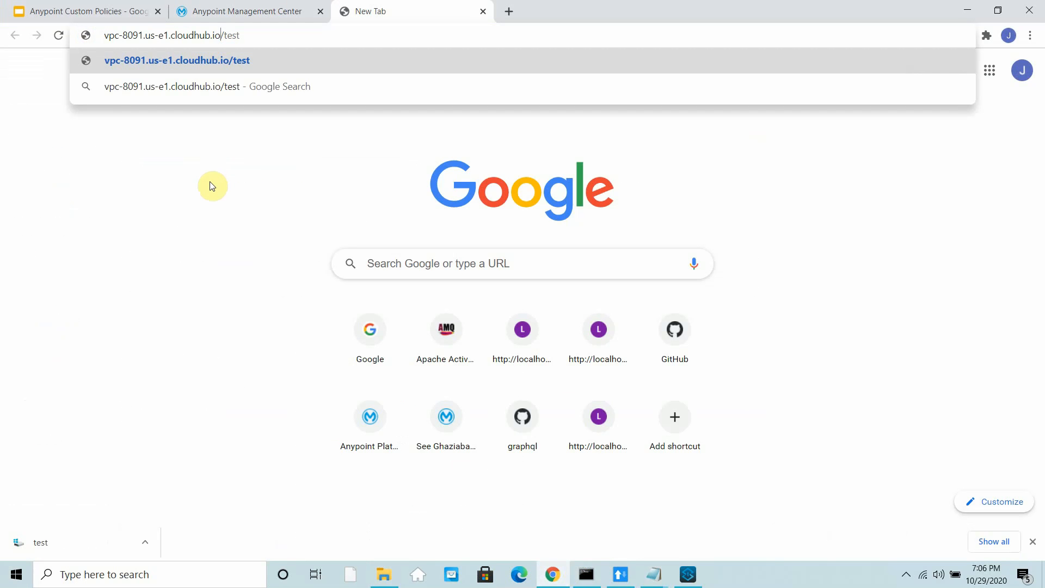
pyautogui.press('Return')
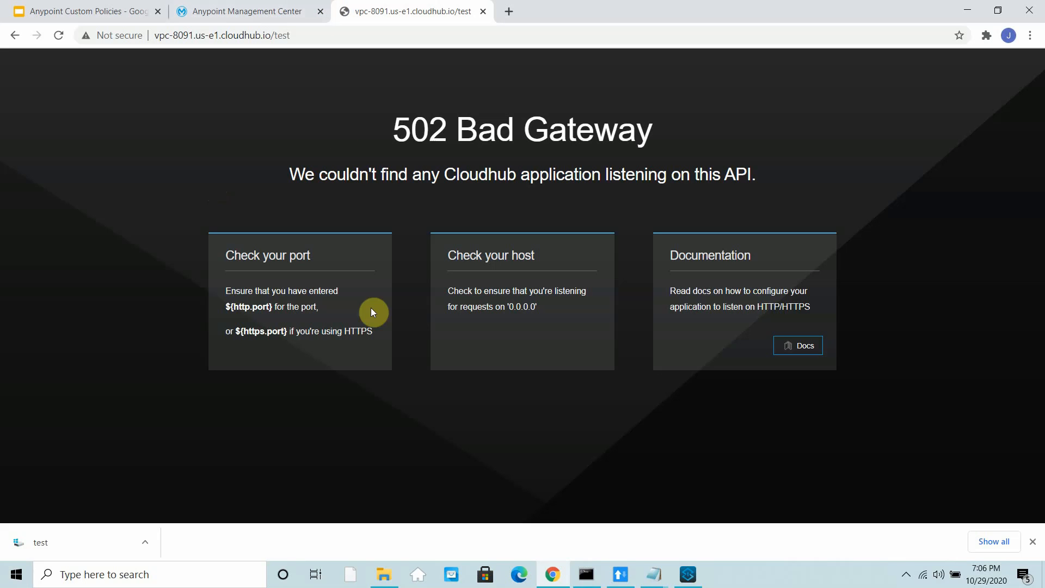
# Review the vpc-8081 response in the test Notepad window and switch back to Chrome.
pyautogui.click(650, 578)
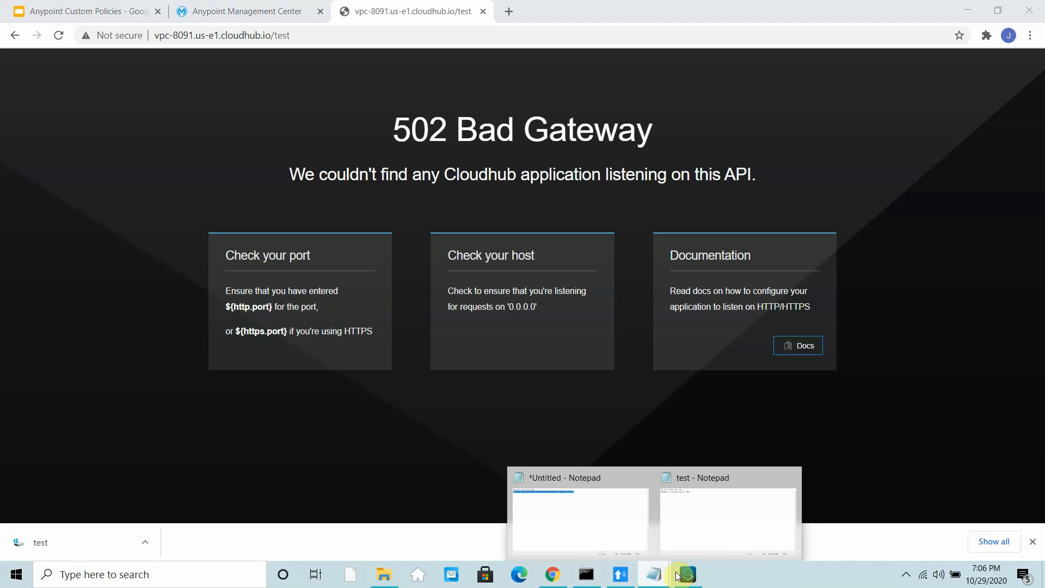
pyautogui.click(722, 529)
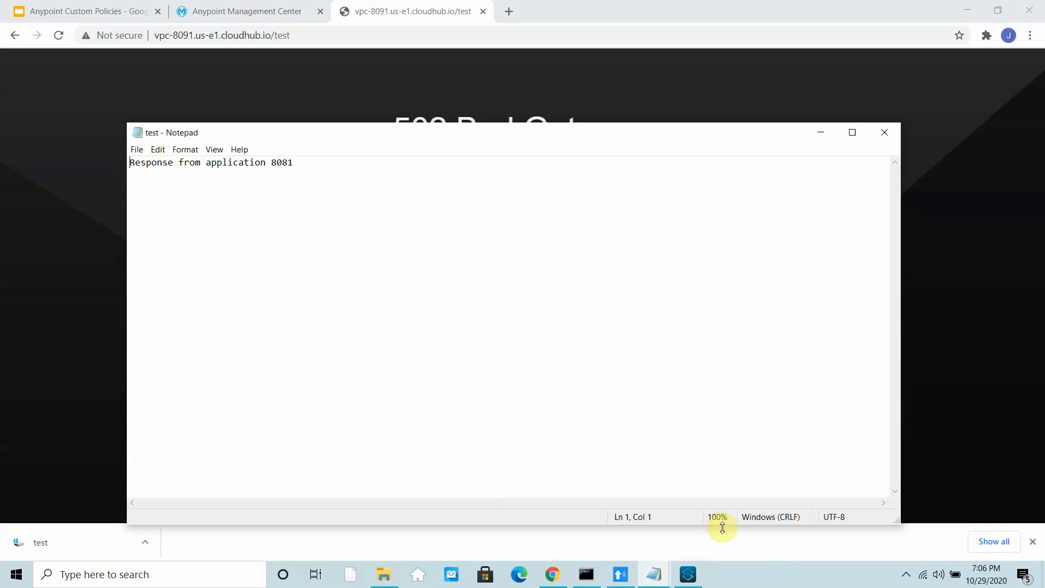
pyautogui.click(310, 163)
pyautogui.click(550, 572)
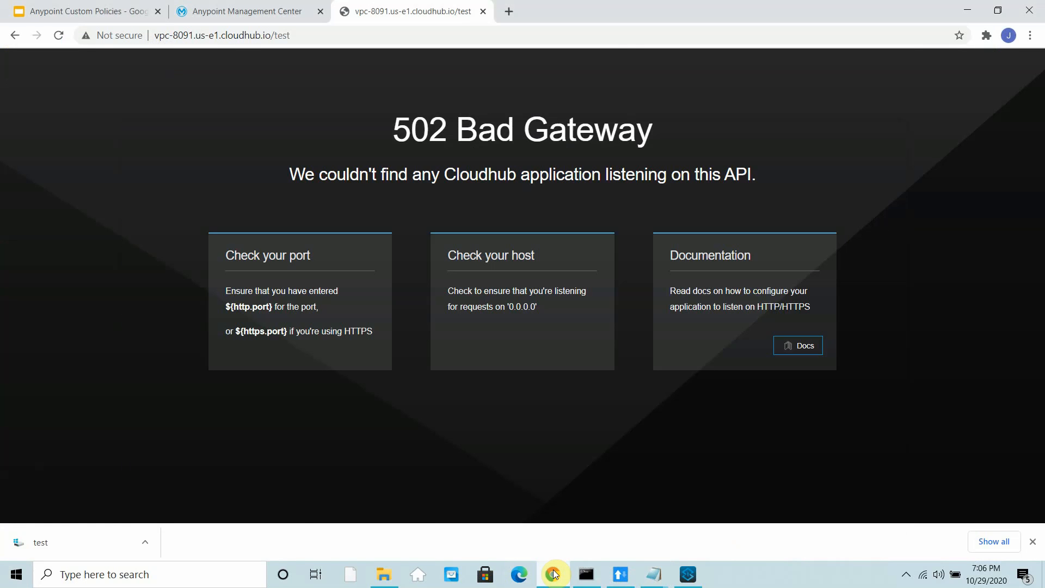
# Return to the vpc-8091 details in Runtime Manager and select the App url text.
pyautogui.click(230, 7)
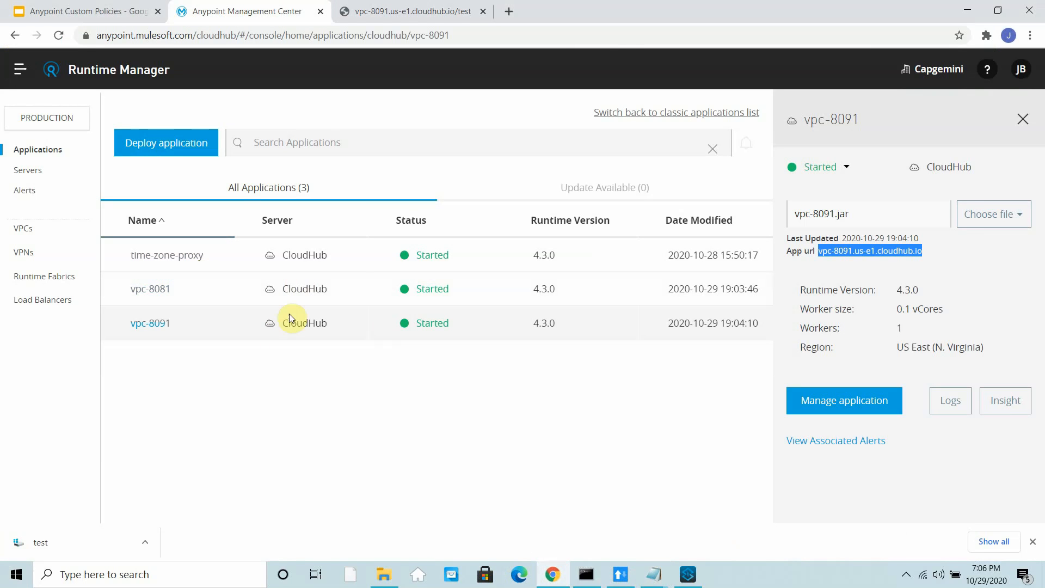
pyautogui.click(942, 262)
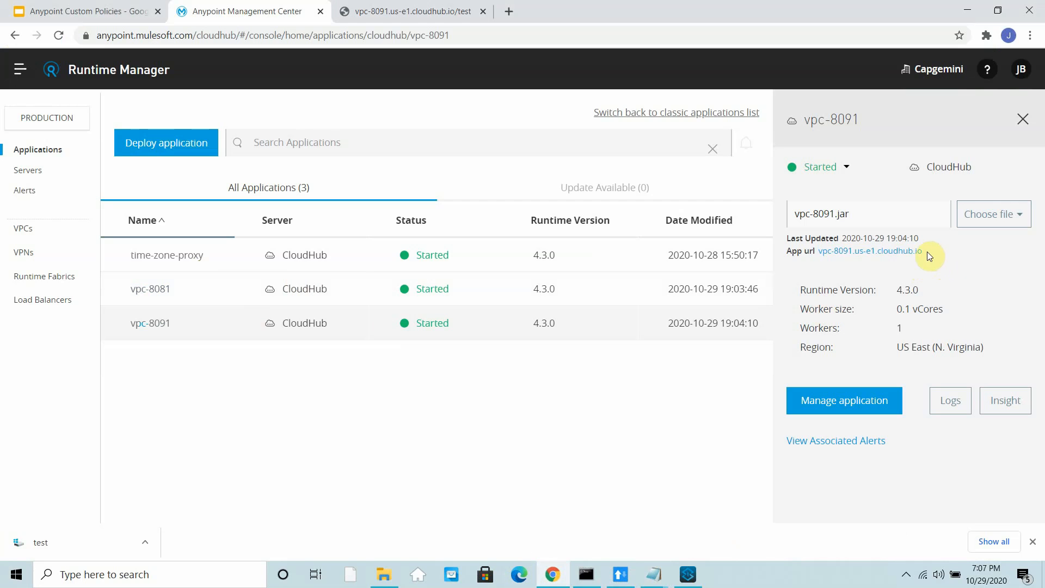
pyautogui.moveTo(926, 253); pyautogui.dragTo(820, 251)
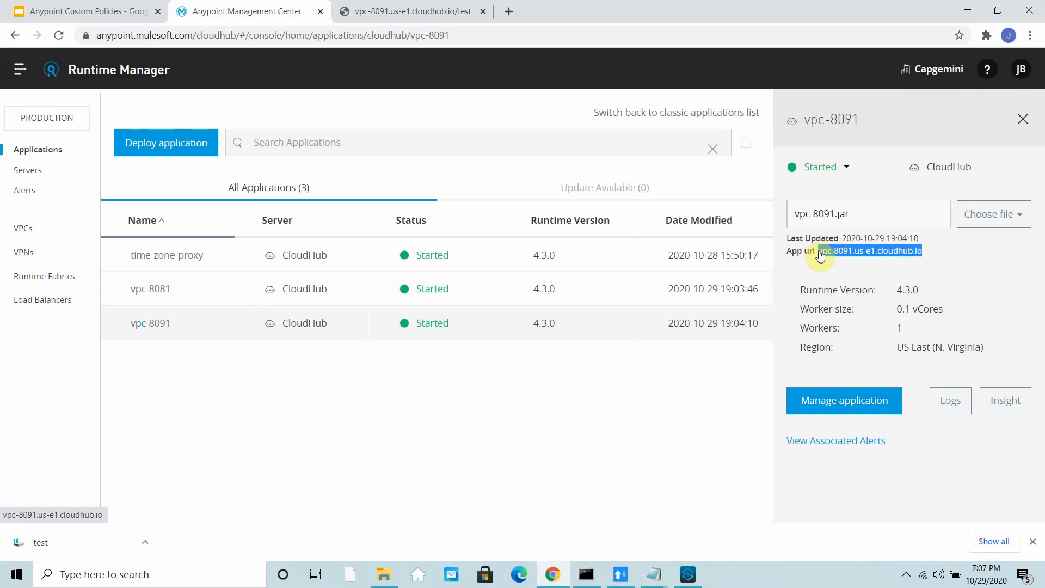
# Switch to the test Notepad window, replace its text with mule-worker-internal-vpc-8091.us-e1.cloudhub.io, and copy that address.
pyautogui.click(654, 574)
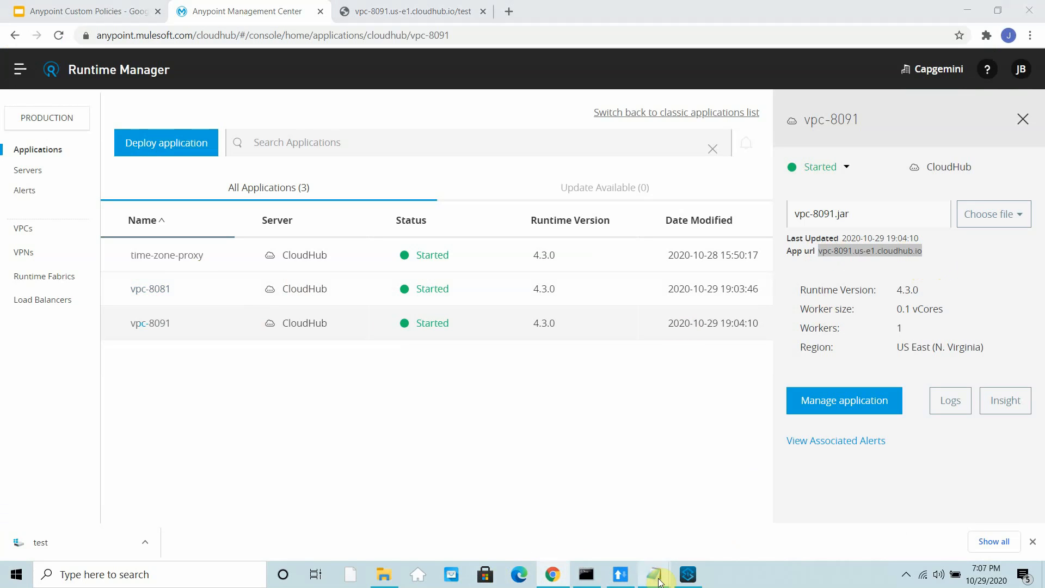
pyautogui.click(731, 527)
pyautogui.moveTo(331, 171); pyautogui.dragTo(5, 163)
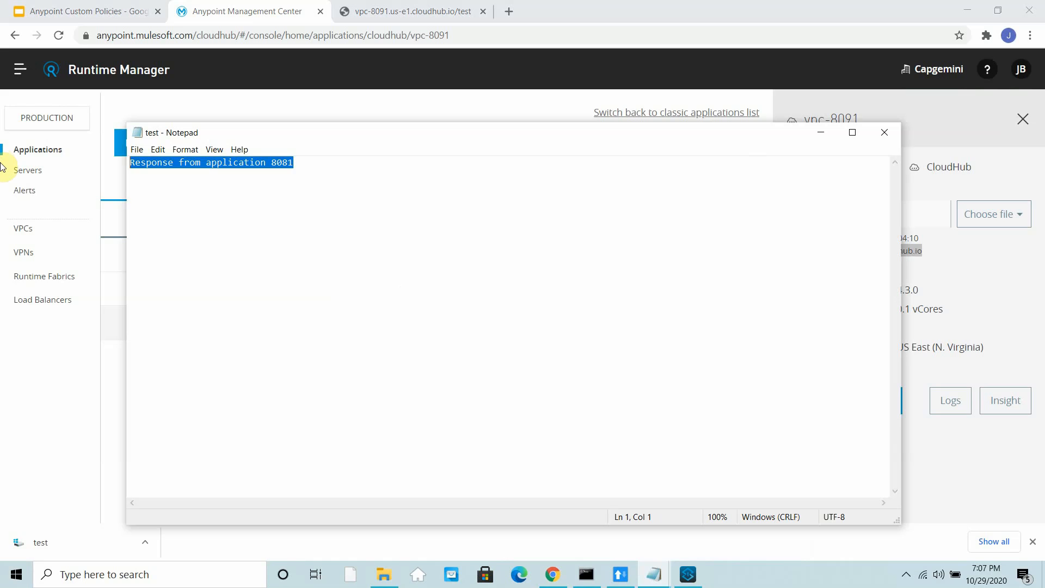
pyautogui.write('mule-work')
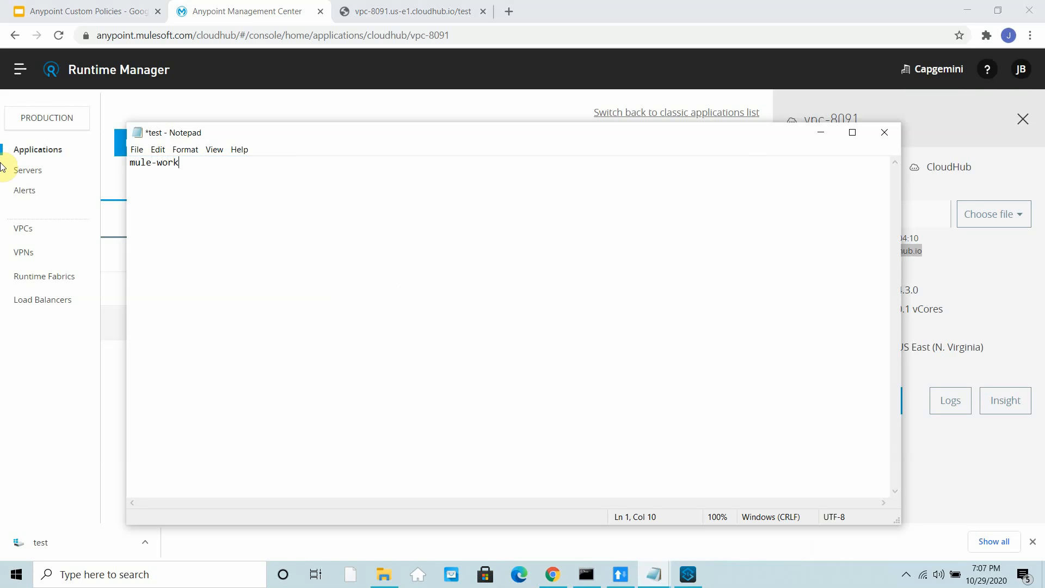
pyautogui.write('er-internal-vpc-8091.us-e1.cloudhub.io')
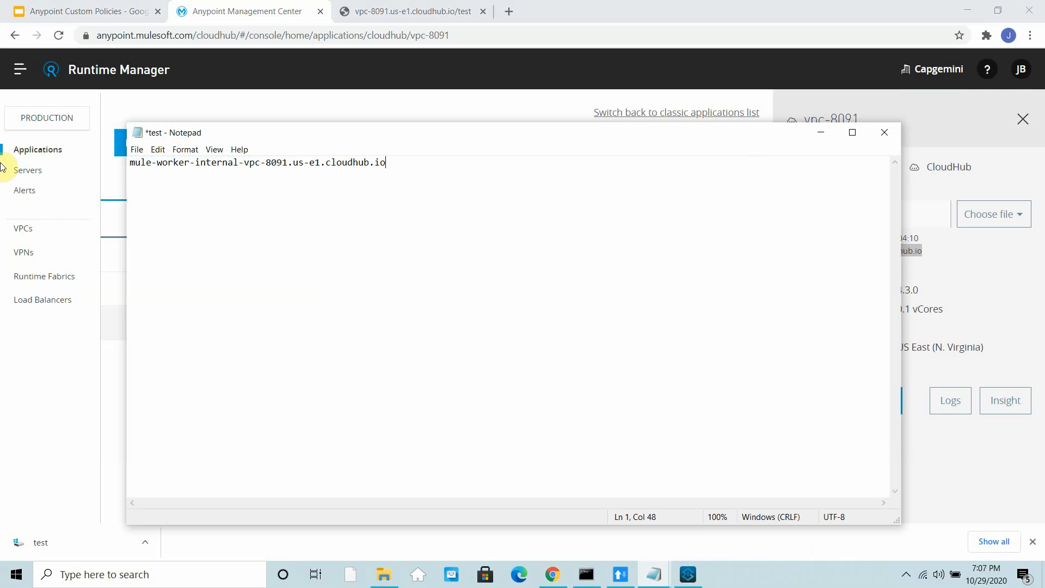
pyautogui.hotkey('ctrl', 'a')
pyautogui.hotkey('ctrl', 'c')
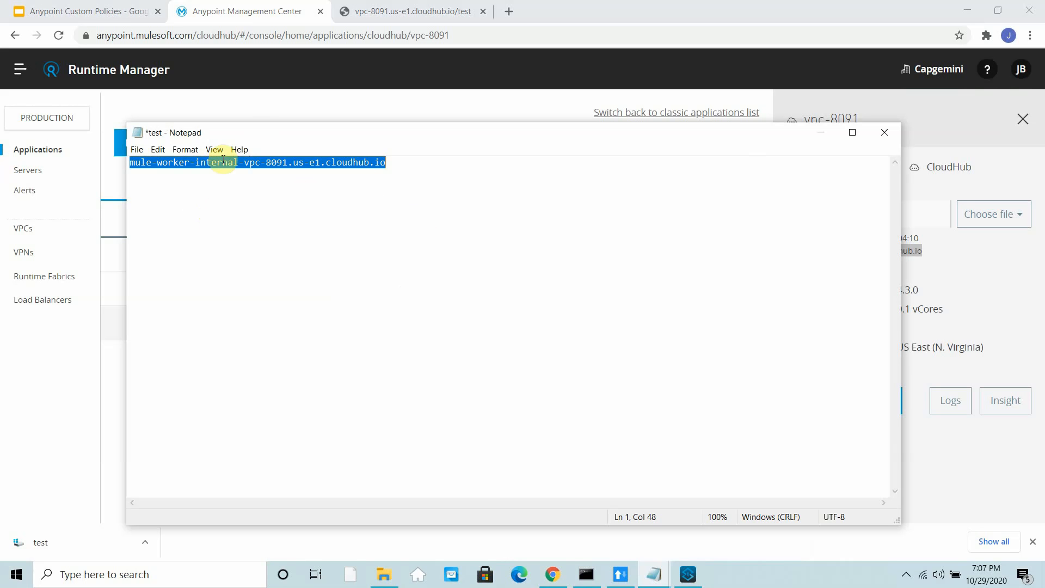
# Switch to Command Prompt and ping mule-worker-internal-vpc-8091.us-e1.cloudhub.io.
pyautogui.click(594, 579)
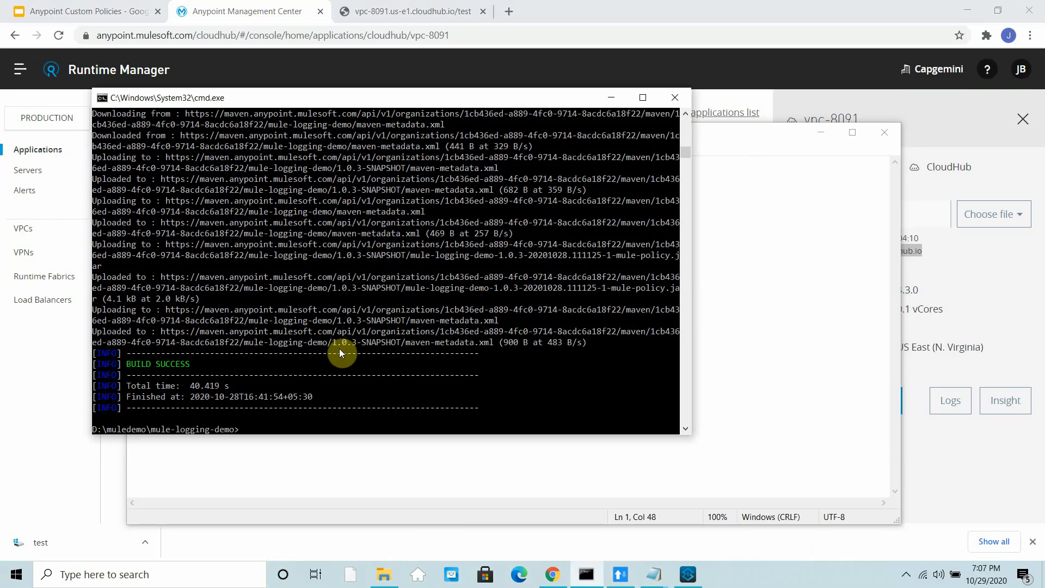
pyautogui.write('ping')
pyautogui.hotkey('ctrl', 'v')
pyautogui.press('Return')
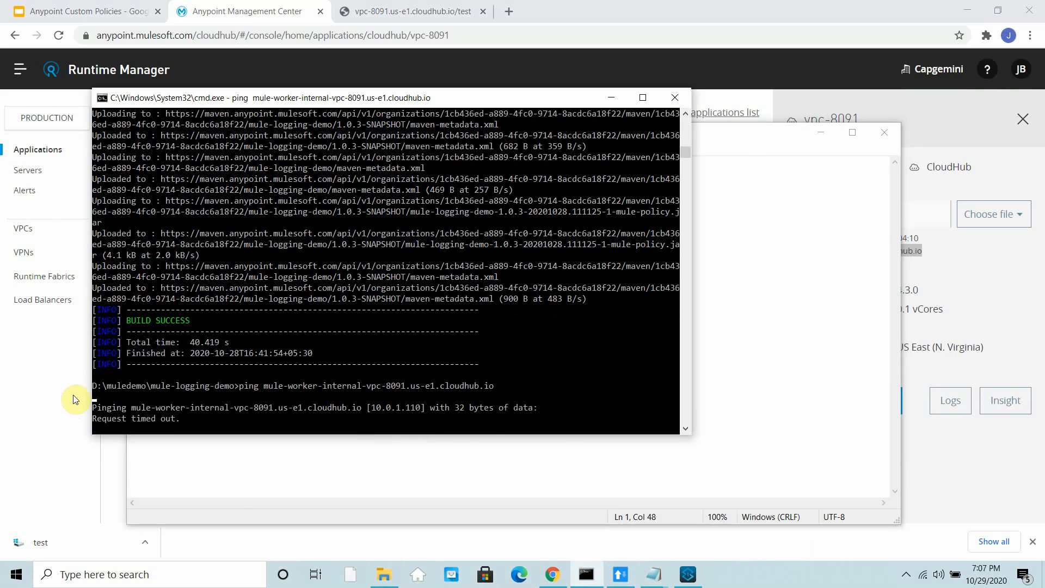
# Switch to Chrome and show the VPCs list to check the CIDR block of mule-demo-vpc.
pyautogui.click(30, 236)
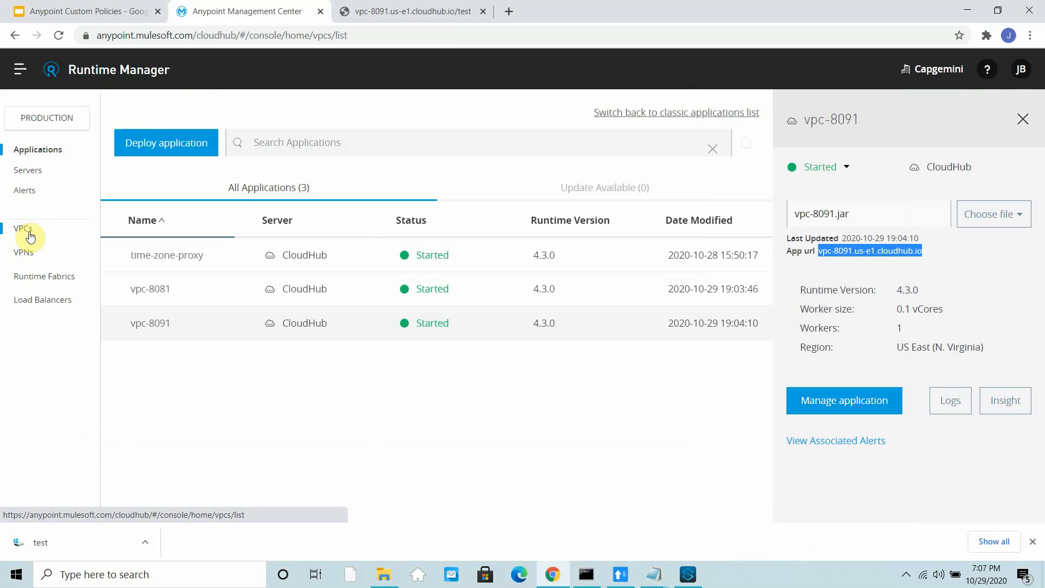
pyautogui.click(27, 229)
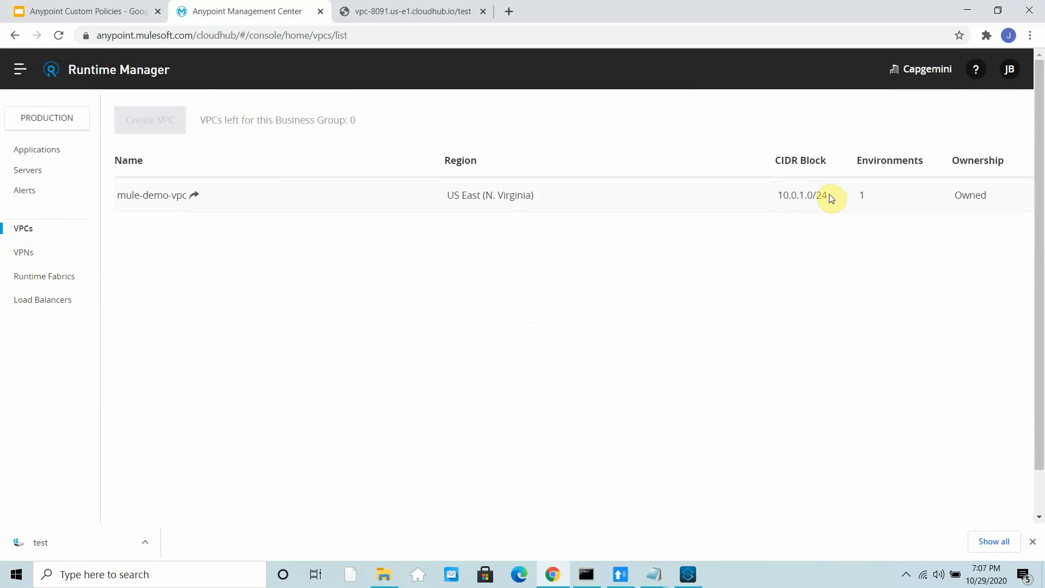
# Switch to Command Prompt, ping mule-worker-internal-vpc-8081.us-e1.cloudhub.io, and interrupt the running ping.
pyautogui.click(586, 575)
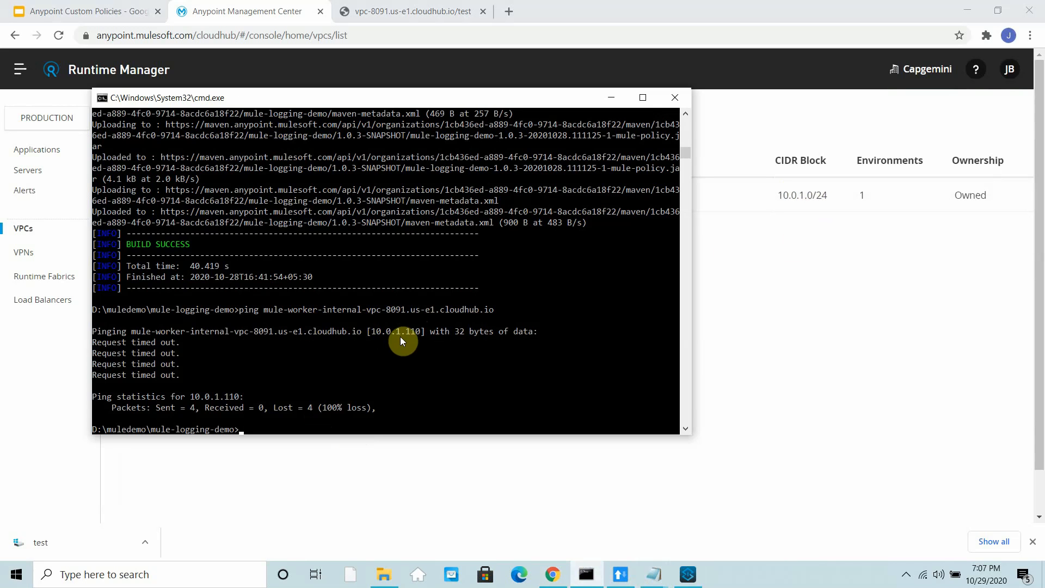
pyautogui.press('Up')
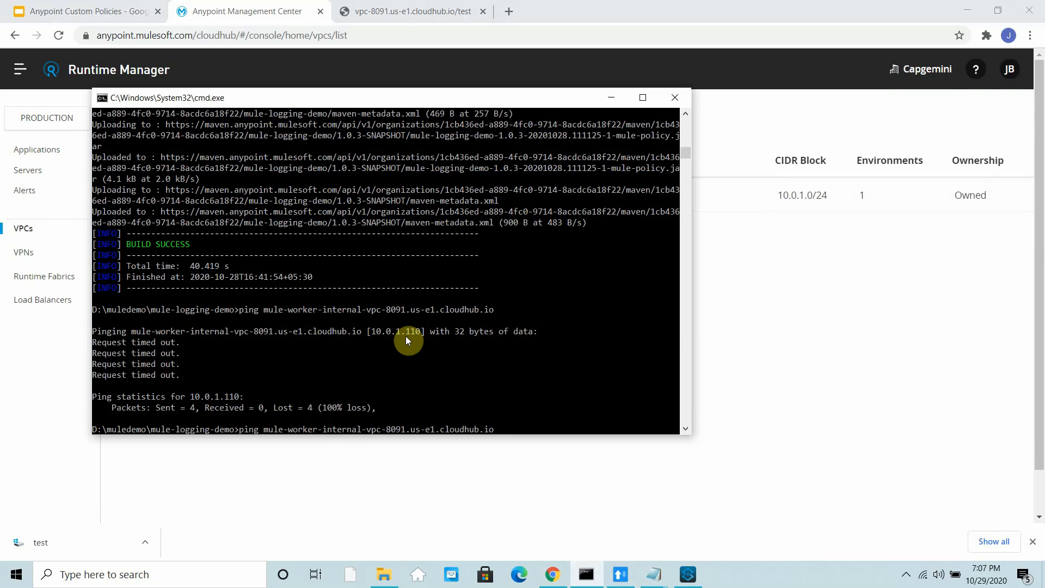
pyautogui.press('BackSpace')
pyautogui.write('8')
pyautogui.press('Return')
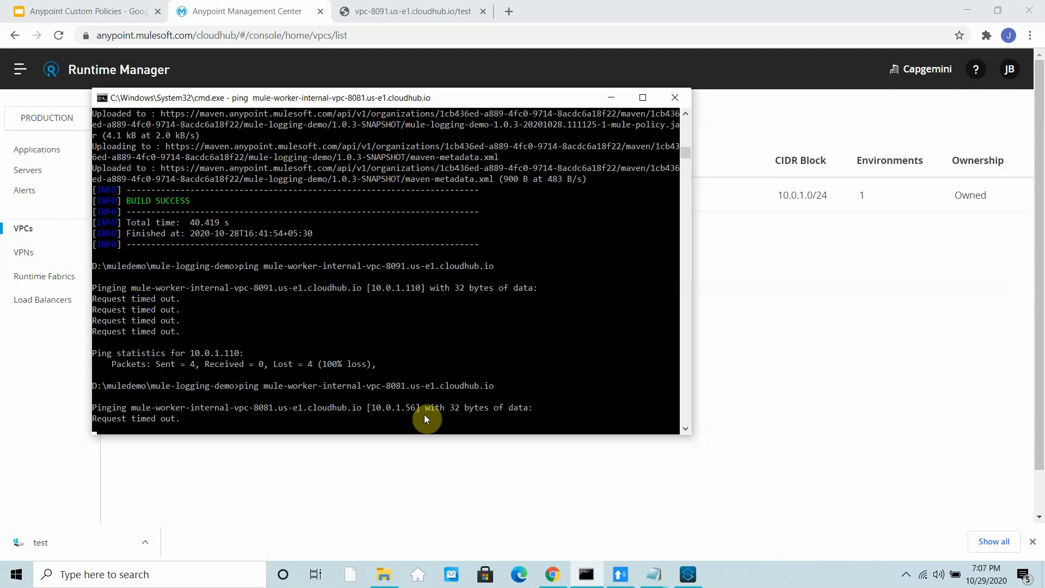
pyautogui.hotkey('ctrl', 'c')
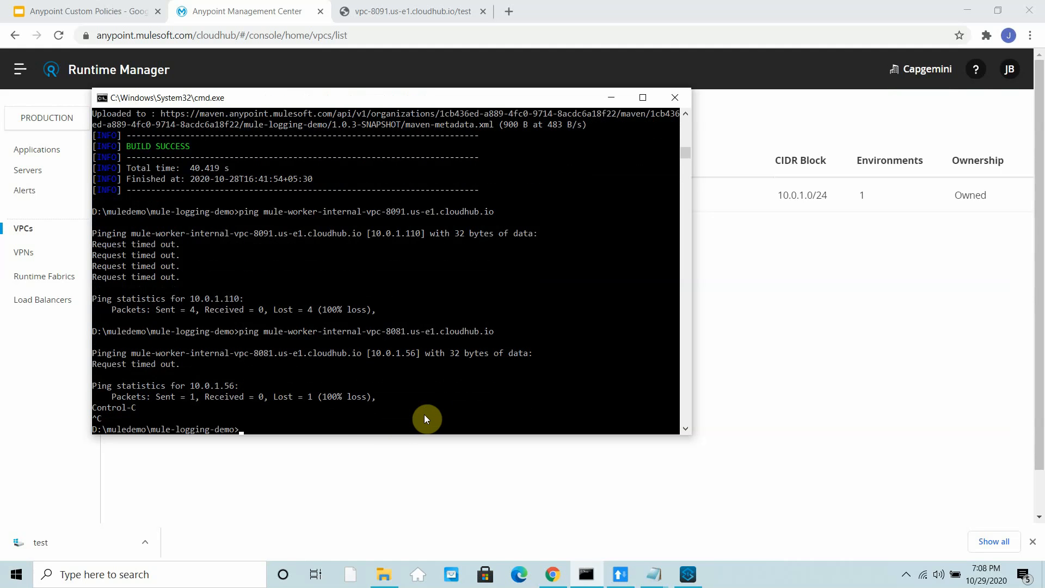
# Ping the public worker address mule-worker-vpc-8081.us-e1.cloudhub.io.
pyautogui.press('Up')
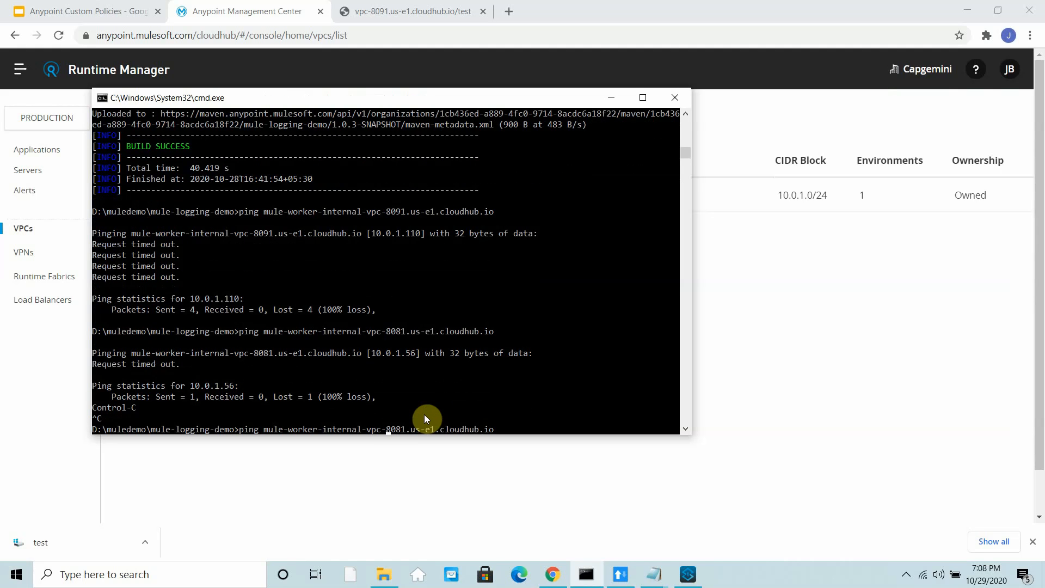
pyautogui.press('Left')
pyautogui.press('Left')
pyautogui.press('Left')
pyautogui.press('Left')
pyautogui.press('BackSpace')
pyautogui.press('BackSpace')
pyautogui.press('BackSpace')
pyautogui.press('BackSpace')
pyautogui.press('BackSpace')
pyautogui.press('BackSpace')
pyautogui.press('BackSpace')
pyautogui.press('BackSpace')
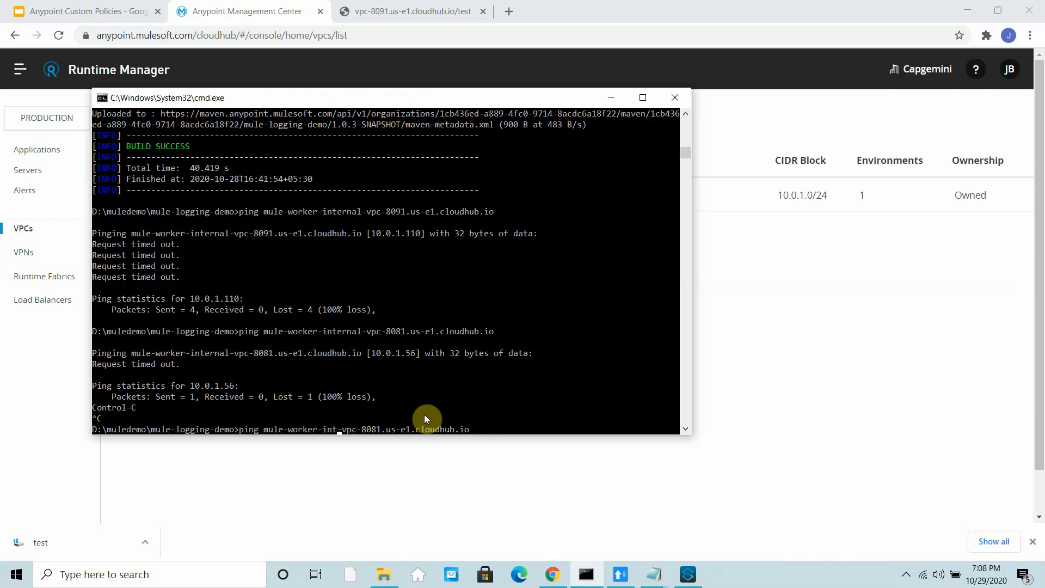
pyautogui.press('BackSpace')
pyautogui.press('Return')
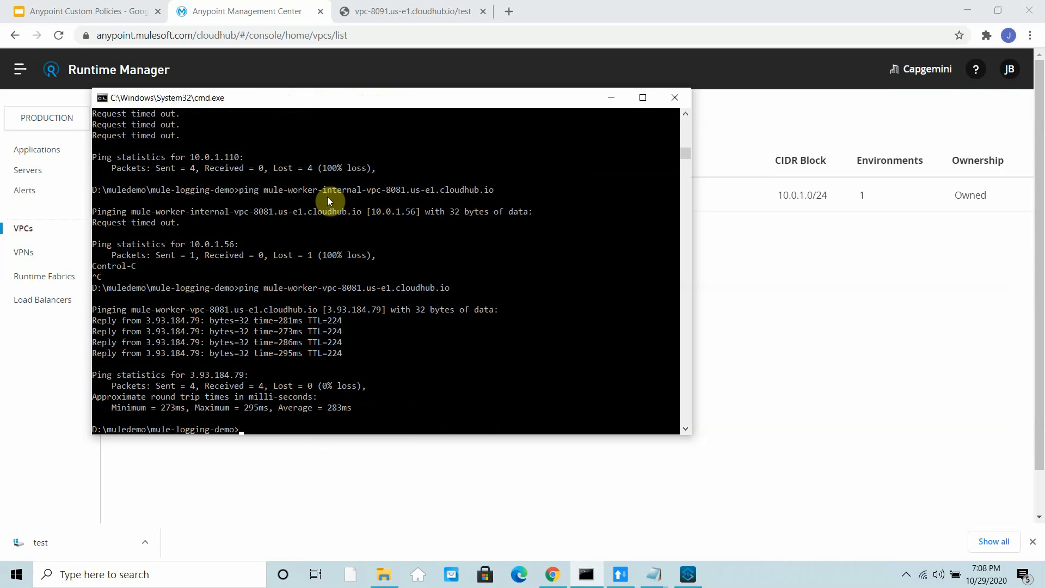
# Ping the public worker address mule-worker-vpc-8091.us-e1.cloudhub.io.
pyautogui.press('Up')
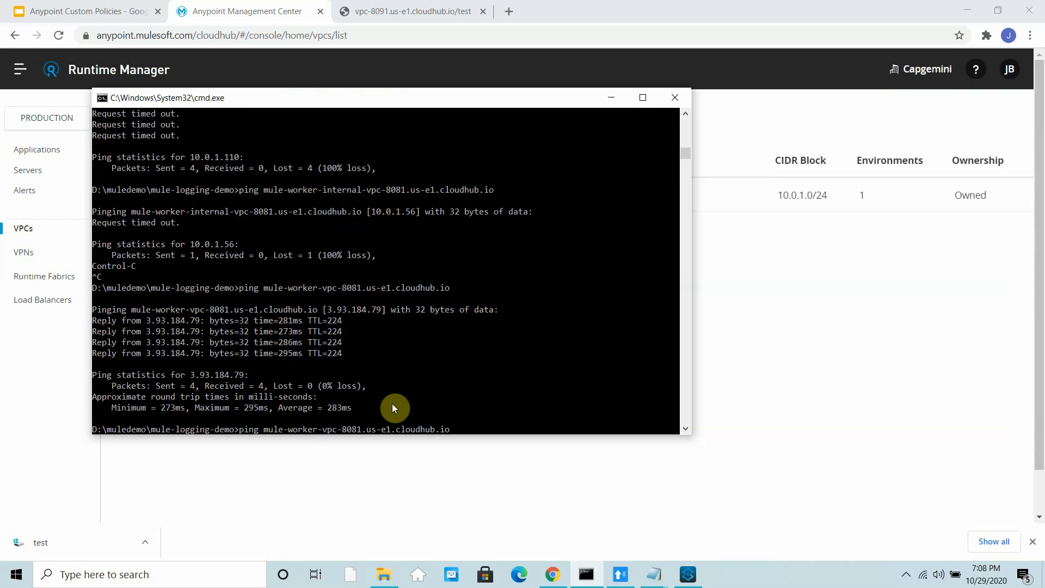
pyautogui.press('Left')
pyautogui.press('Left')
pyautogui.press('Left')
pyautogui.press('Left')
pyautogui.press('Left')
pyautogui.press('Left')
pyautogui.press('Left')
pyautogui.press('Left')
pyautogui.press('Left')
pyautogui.press('Left')
pyautogui.press('Left')
pyautogui.press('Left')
pyautogui.press('Left')
pyautogui.press('Left')
pyautogui.press('Left')
pyautogui.press('Left')
pyautogui.press('Left')
pyautogui.press('Left')
pyautogui.press('Left')
pyautogui.press('Left')
pyautogui.write('-intern')
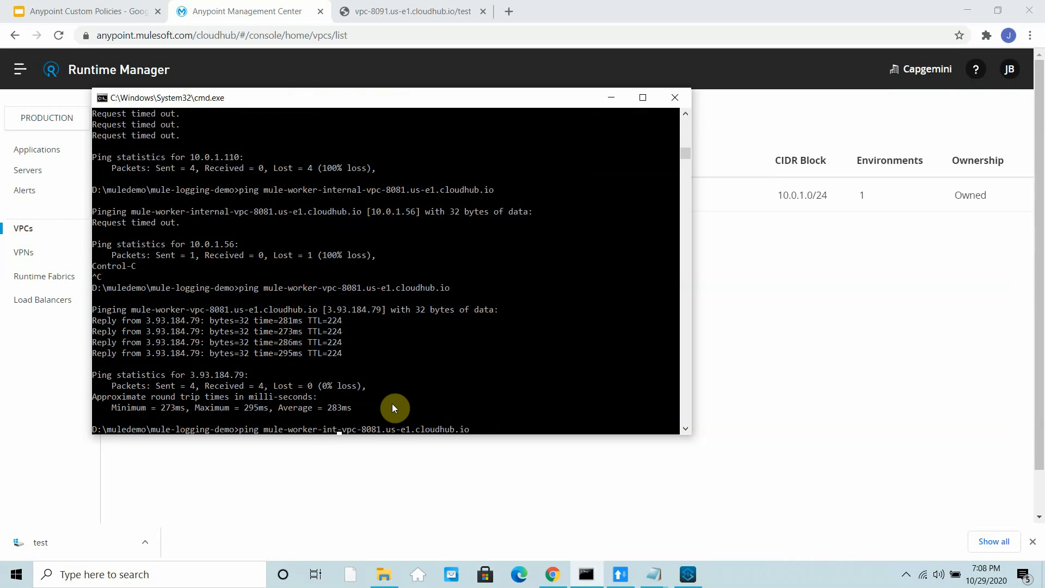
pyautogui.write('al')
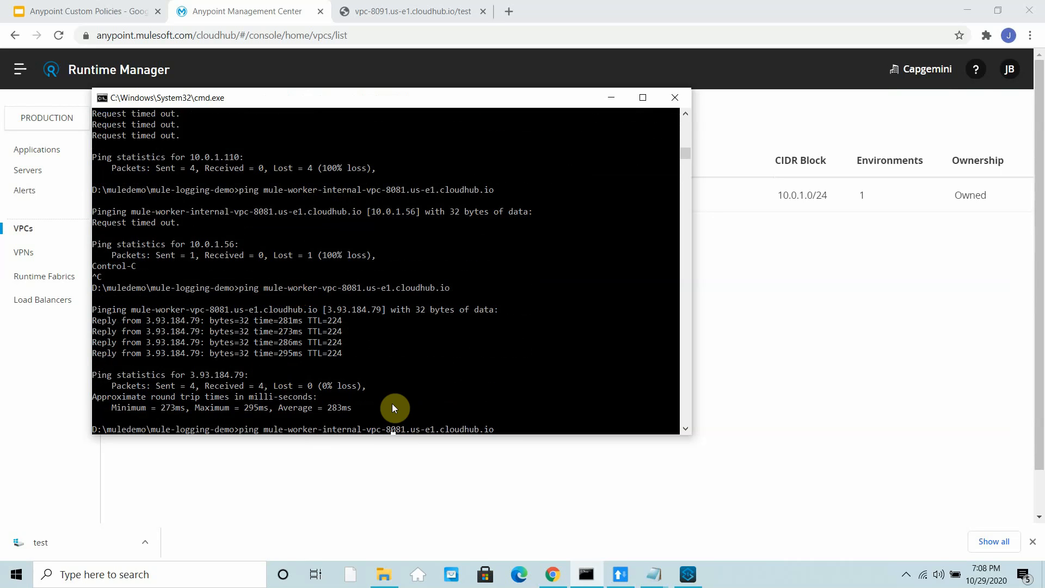
pyautogui.press('BackSpace')
pyautogui.write('9')
pyautogui.press('BackSpace')
pyautogui.press('BackSpace')
pyautogui.press('BackSpace')
pyautogui.press('BackSpace')
pyautogui.press('BackSpace')
pyautogui.press('BackSpace')
pyautogui.press('BackSpace')
pyautogui.press('BackSpace')
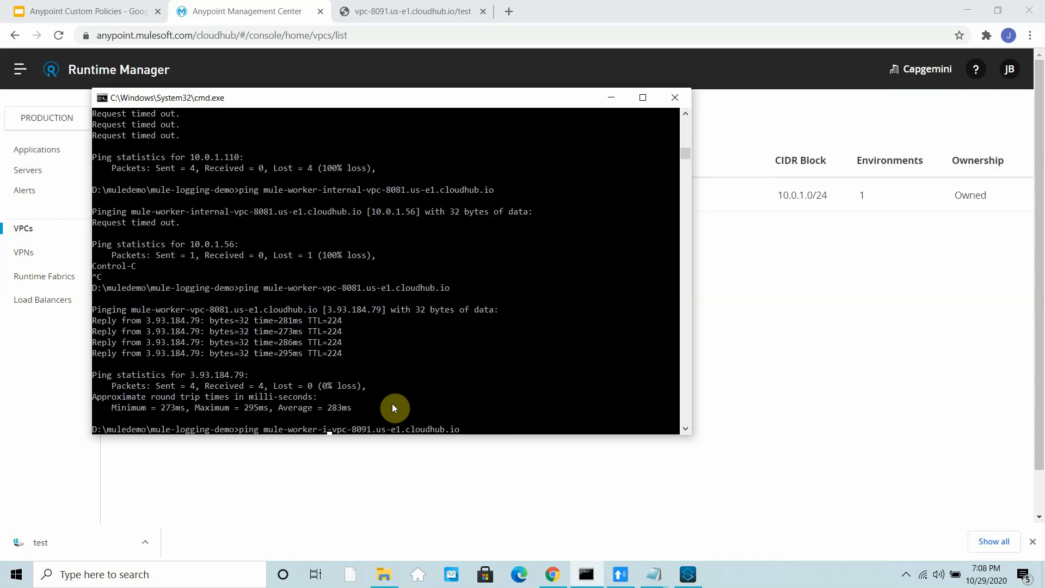
pyautogui.press('BackSpace')
pyautogui.press('Return')
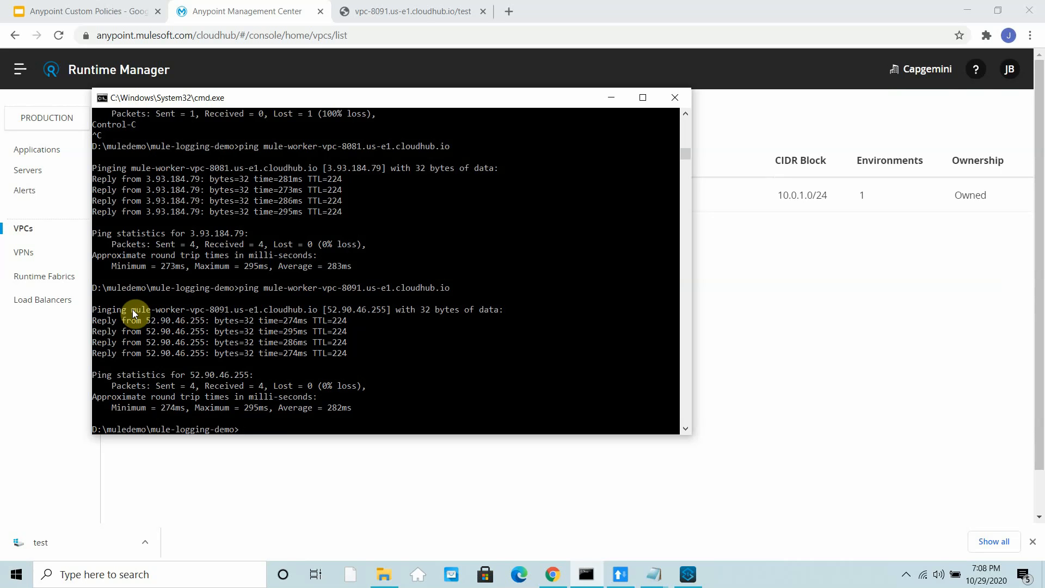
# Ping mule-worker-internal-vpc-8091.us-e1.cloudhub.io again and check the IP address it resolves to.
pyautogui.press('Up')
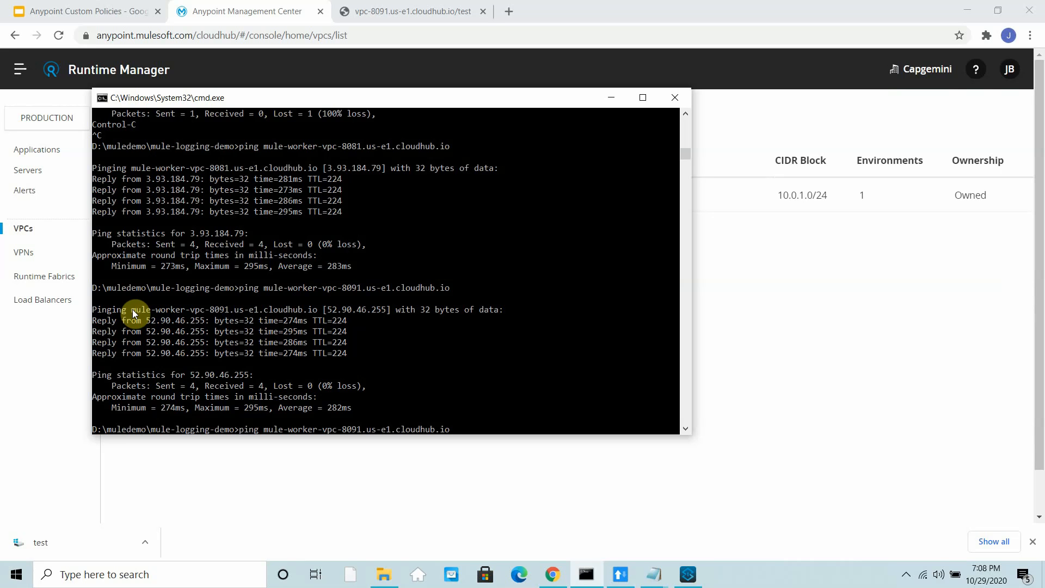
pyautogui.press('Left')
pyautogui.write('internal-')
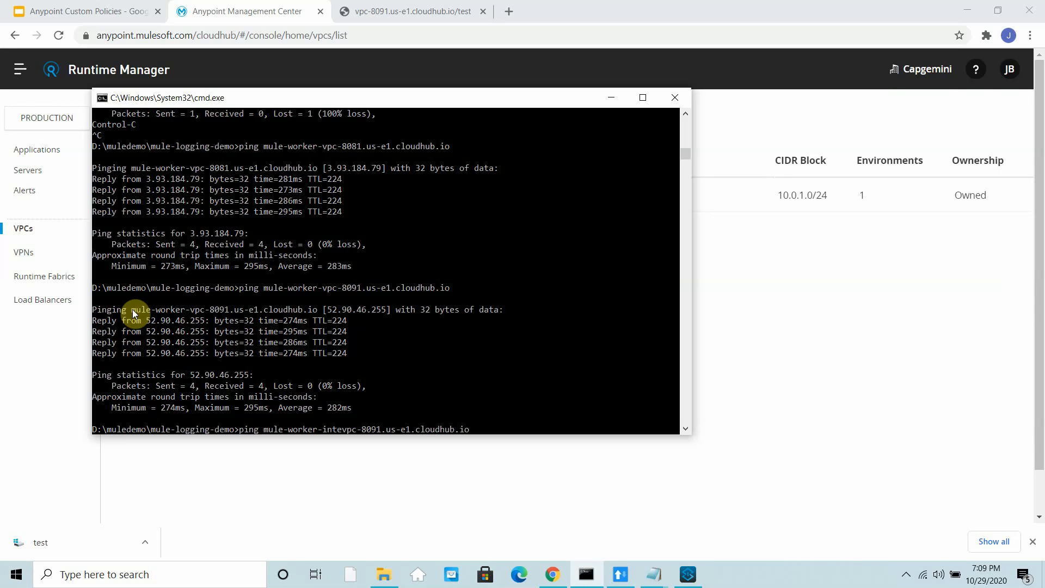
pyautogui.press('Return')
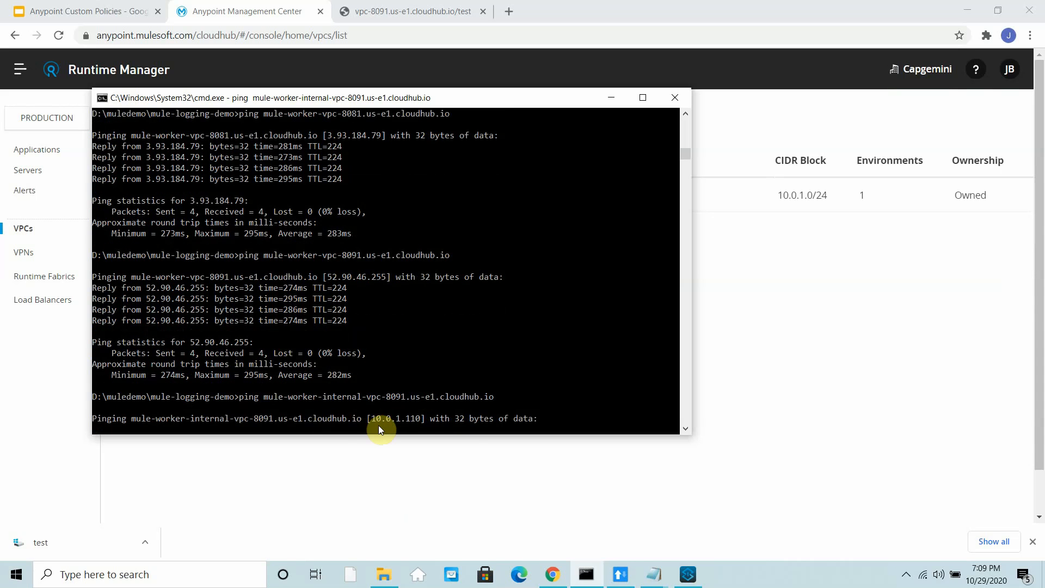
pyautogui.moveTo(377, 418); pyautogui.dragTo(421, 416)
pyautogui.click(909, 401)
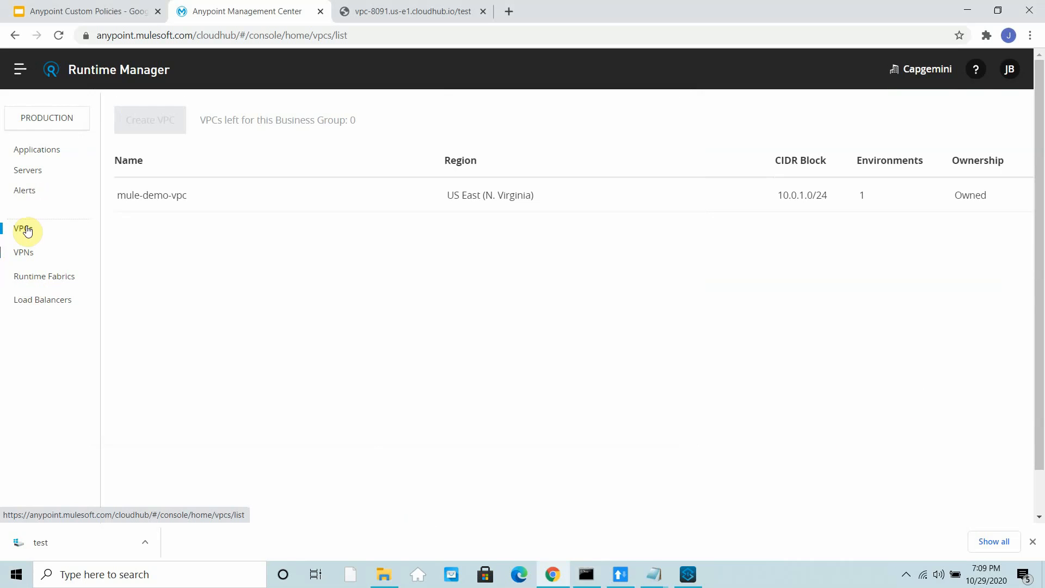
pyautogui.click(43, 154)
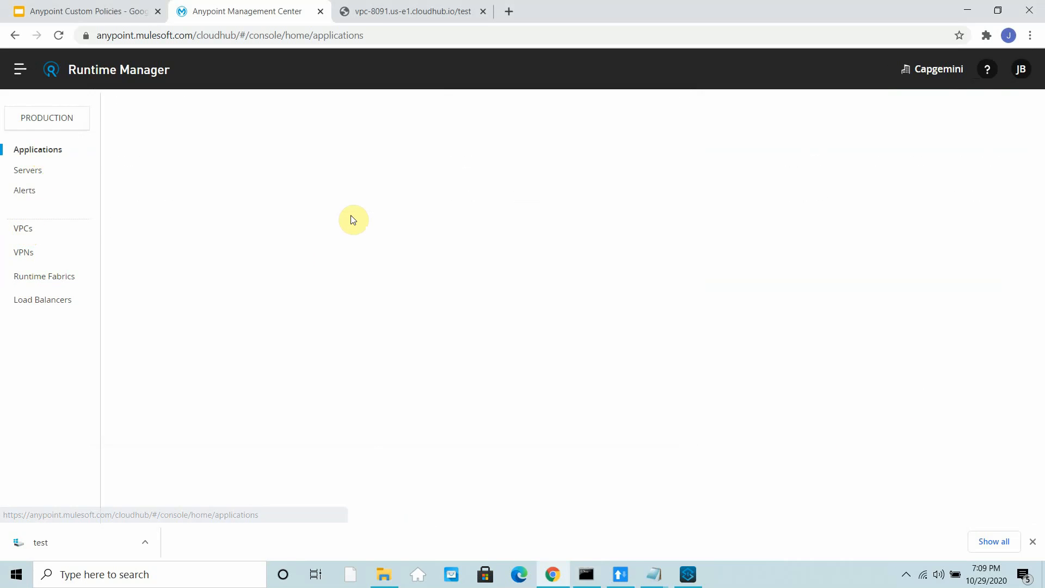
pyautogui.click(656, 577)
pyautogui.click(737, 518)
pyautogui.click(197, 198)
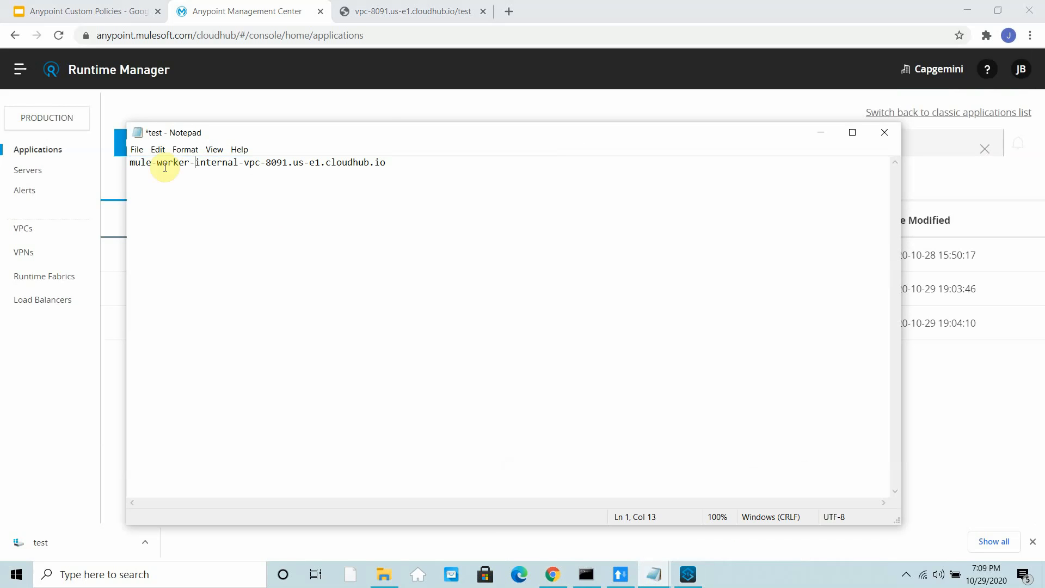
pyautogui.click(125, 162)
pyautogui.write('http')
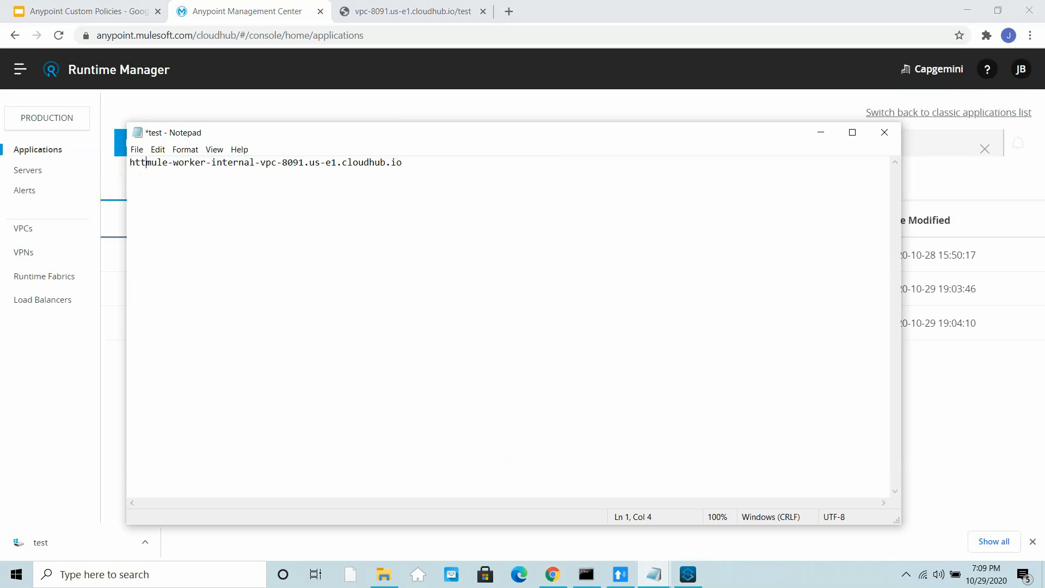
pyautogui.write('://')
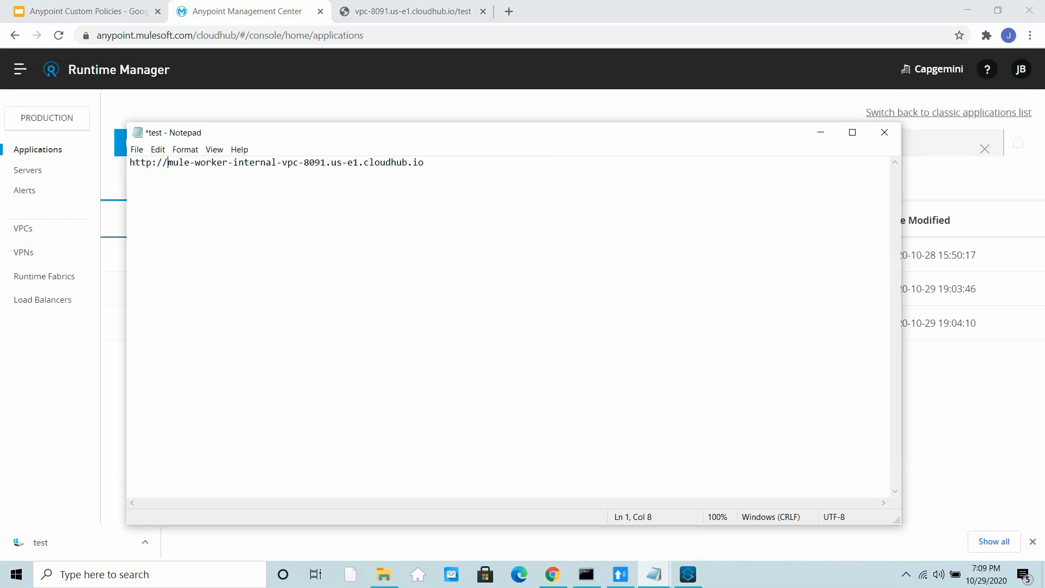
pyautogui.click(443, 163)
pyautogui.write(':8091/test')
# Switch to Anypoint Studio and add an HTTP Listener to the empty vpc-test-app flow canvas.
pyautogui.click(688, 574)
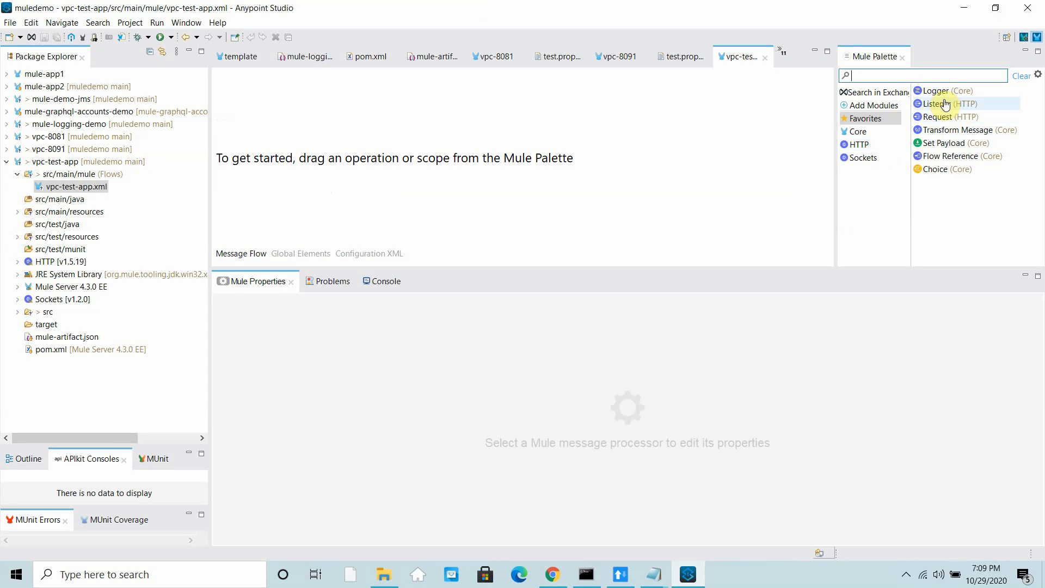
pyautogui.moveTo(933, 103); pyautogui.dragTo(314, 109)
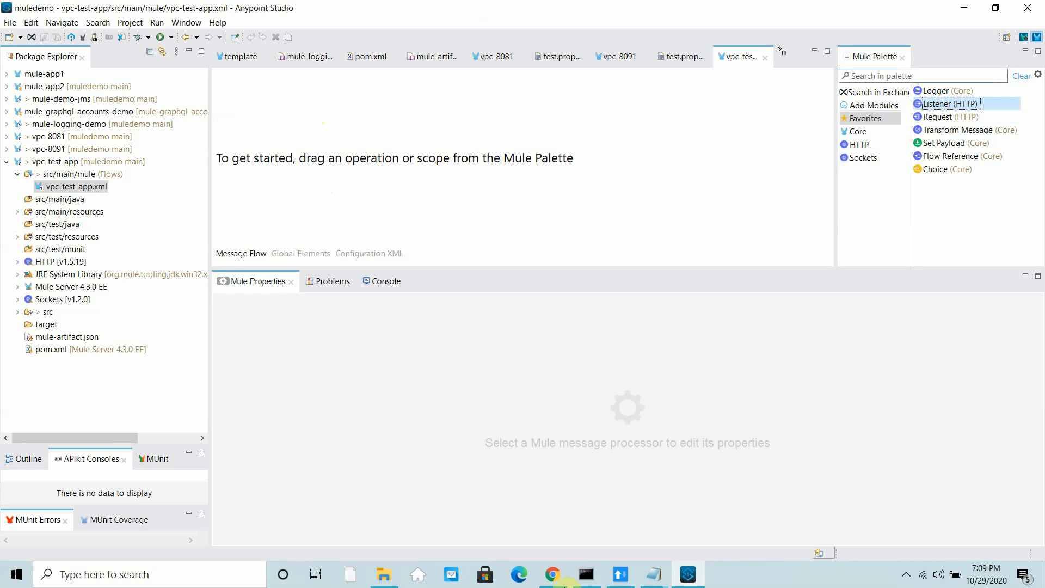
# Switch to the test Notepad window, select its full URL, and minimize the window.
pyautogui.click(669, 582)
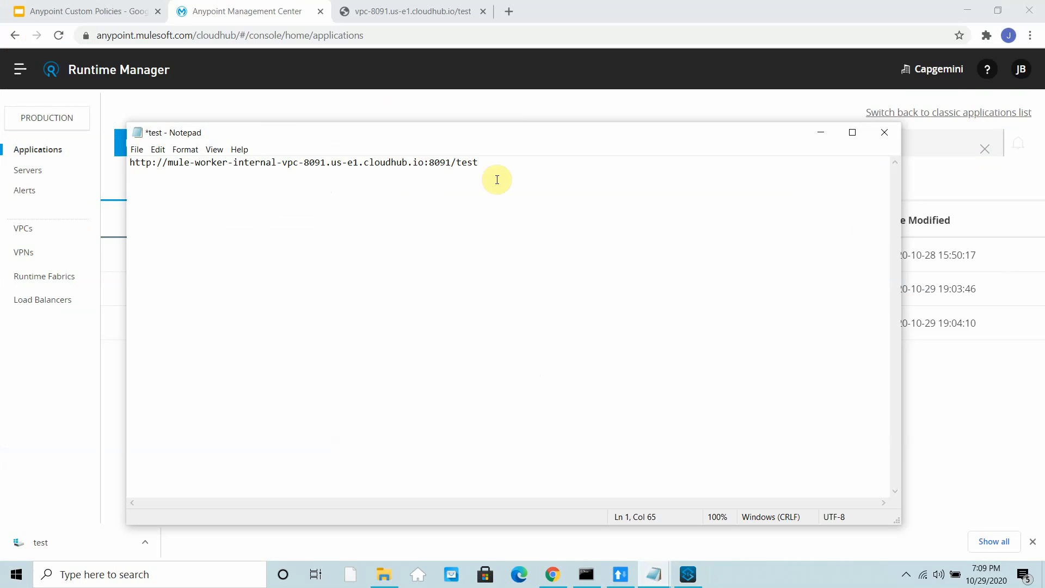
pyautogui.moveTo(506, 163); pyautogui.dragTo(5, 163)
pyautogui.click(821, 133)
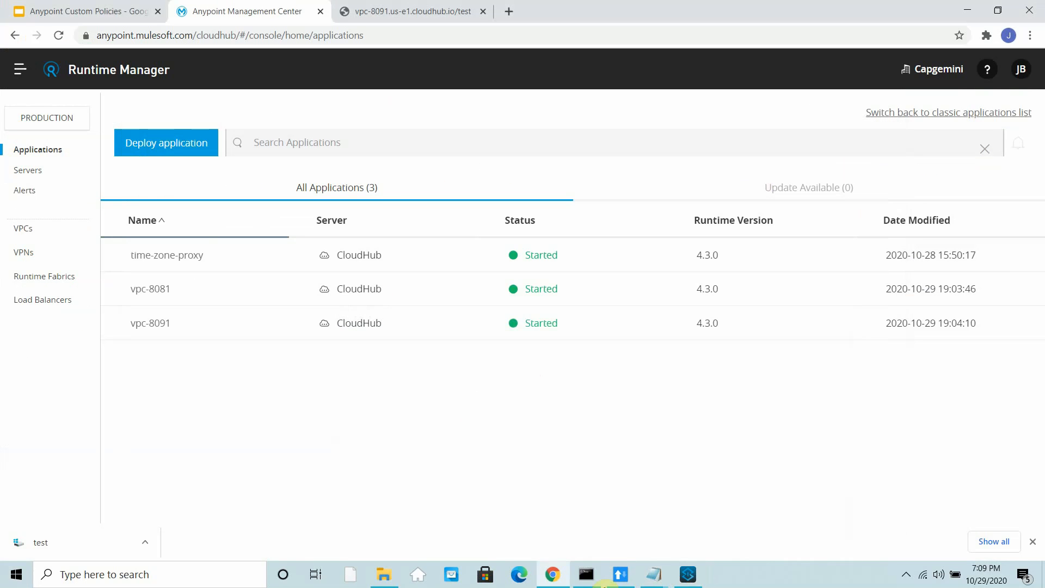
# In Anypoint Studio, create HTTP_Listener_config with default port 8081 for the Listener and set its path to /vpctest.
pyautogui.click(688, 575)
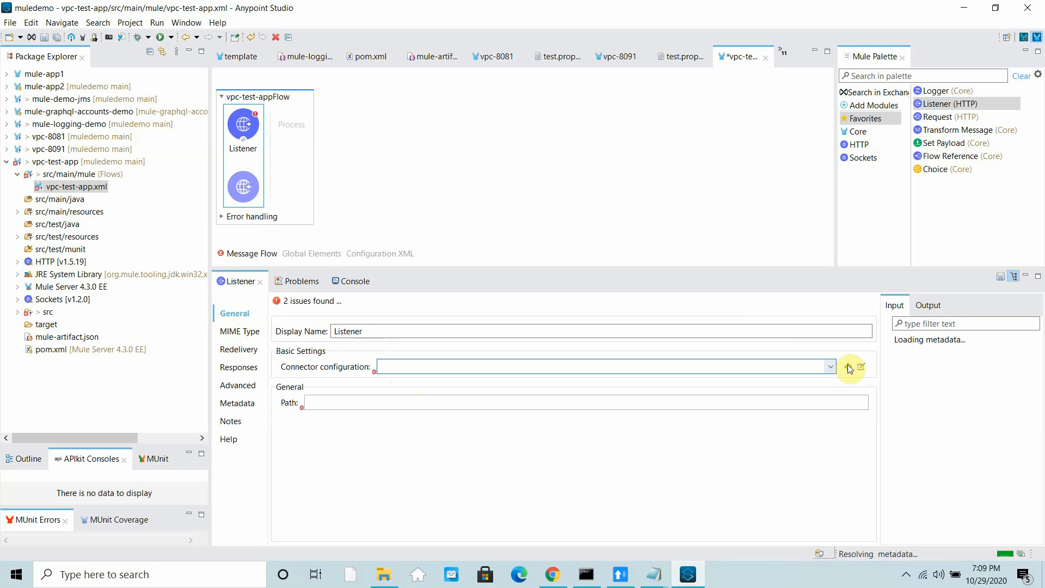
pyautogui.click(848, 367)
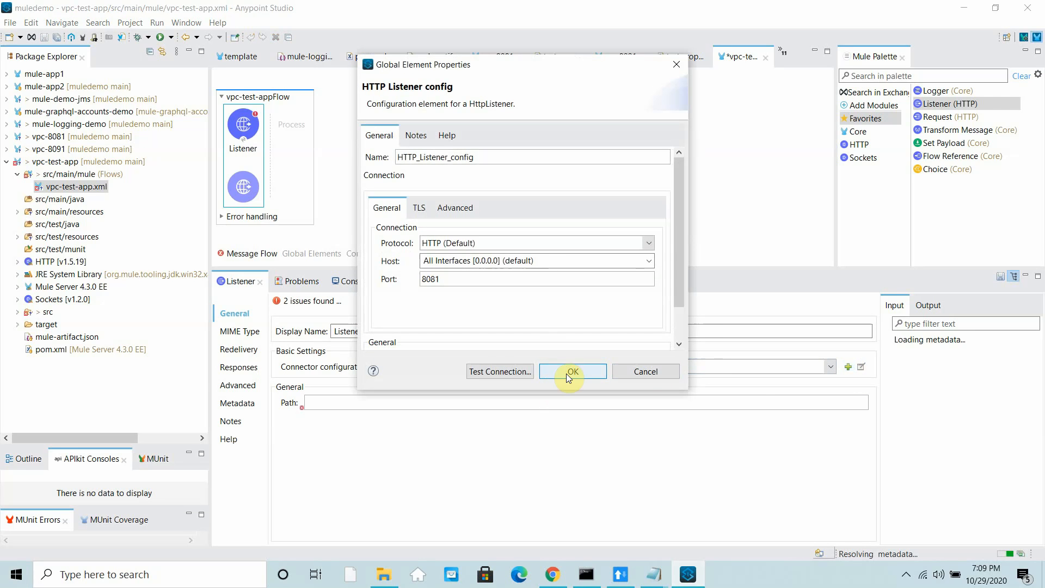
pyautogui.click(569, 376)
pyautogui.click(319, 400)
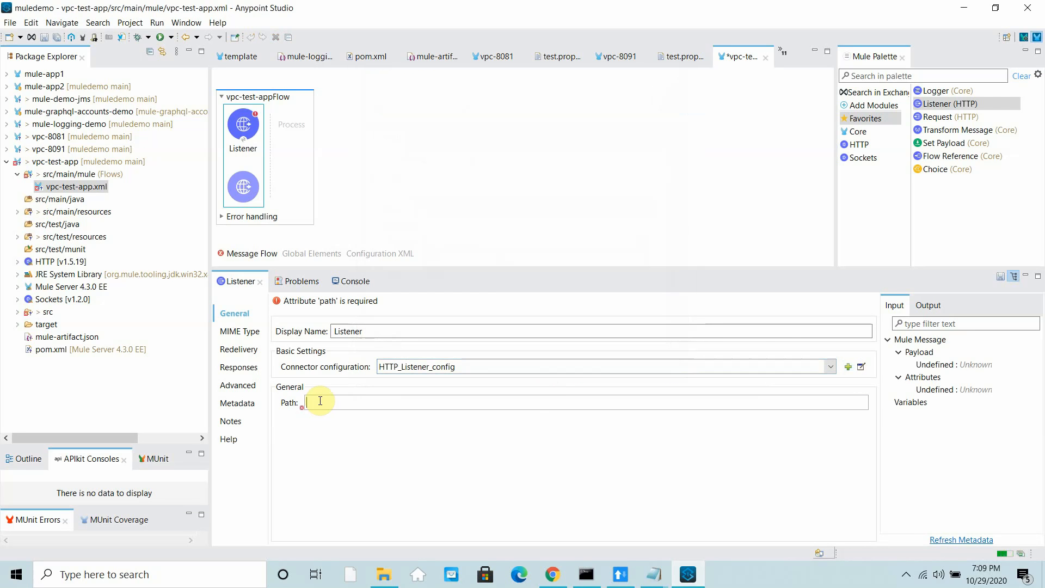
pyautogui.write('/v')
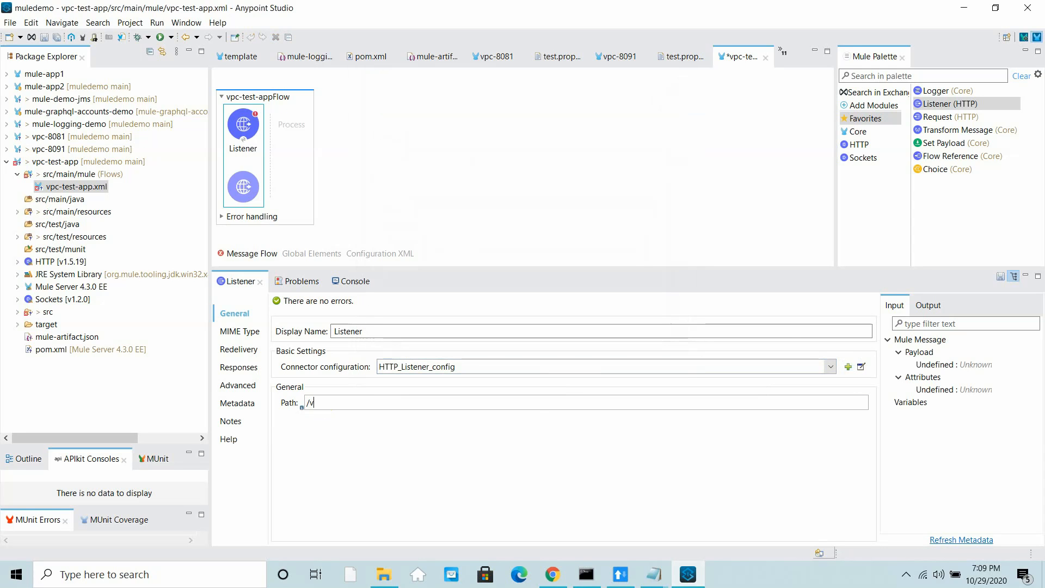
pyautogui.write('pctest')
# Find the HTTP Request operation in the palette and place it after the Listener in vpc-test-appFlow.
pyautogui.click(895, 74)
pyautogui.write('req')
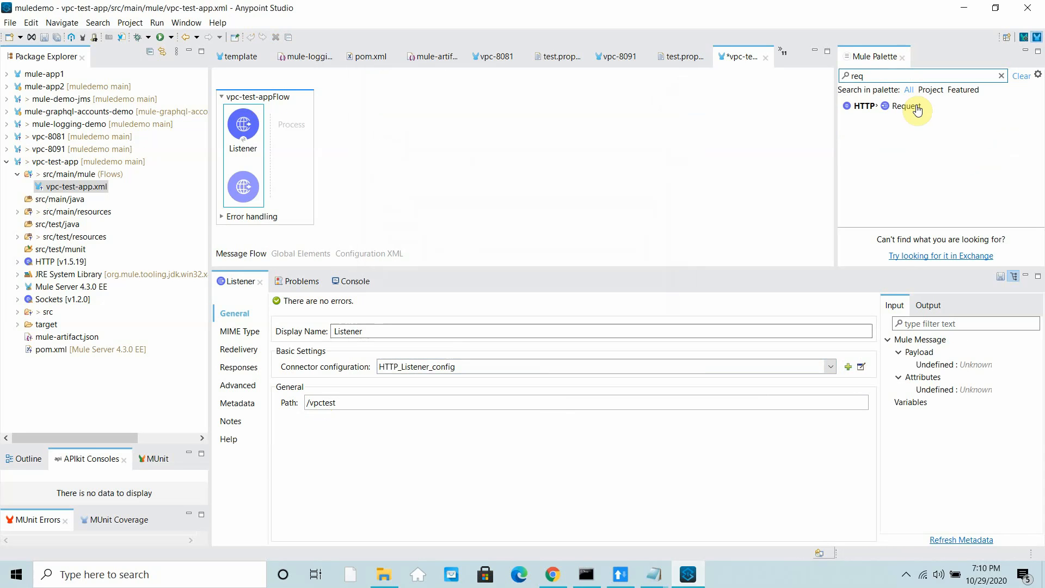
pyautogui.moveTo(912, 106); pyautogui.dragTo(310, 143)
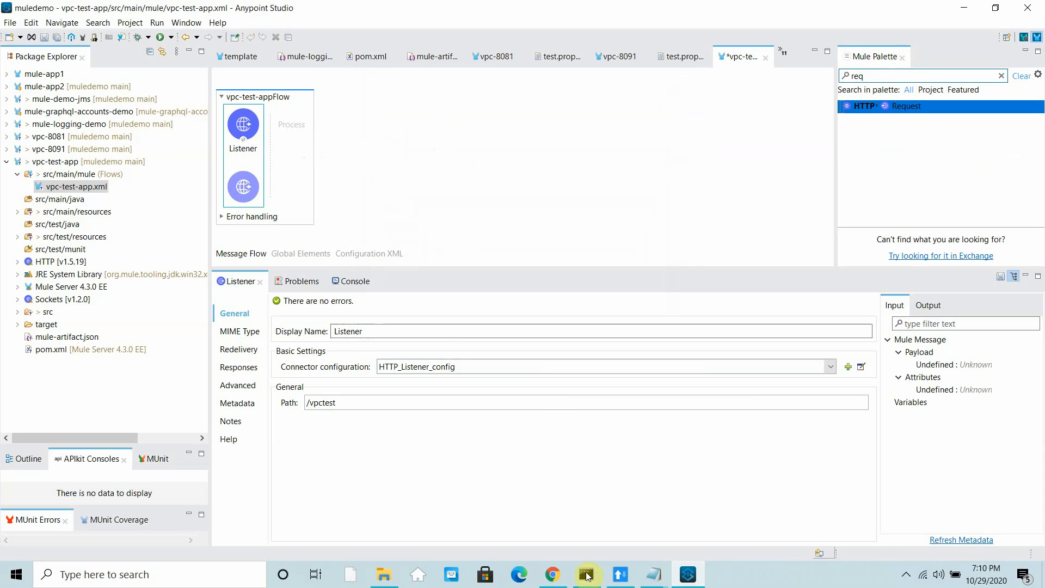
pyautogui.moveTo(661, 577)
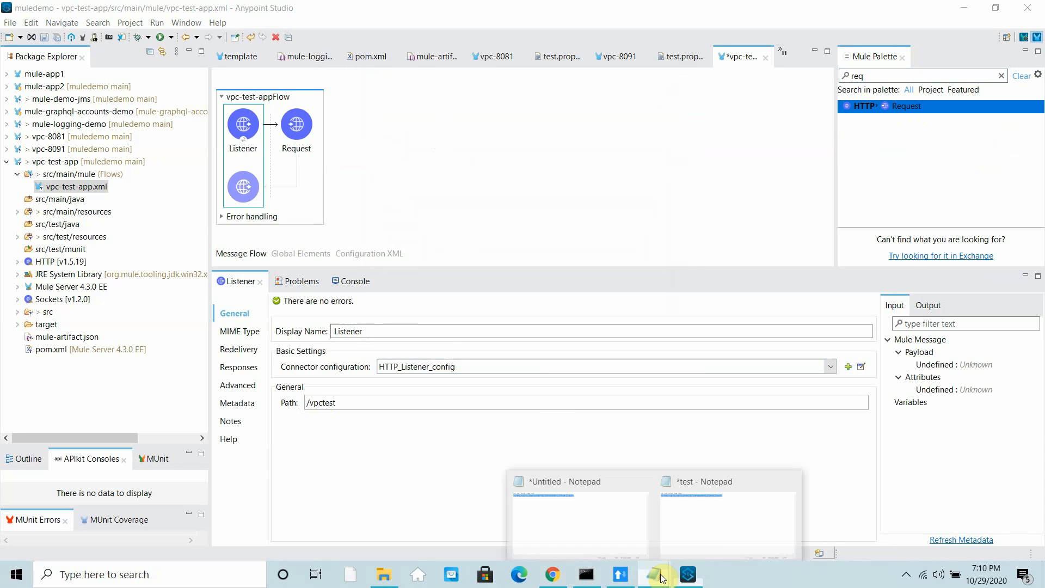
pyautogui.click(738, 531)
pyautogui.click(240, 247)
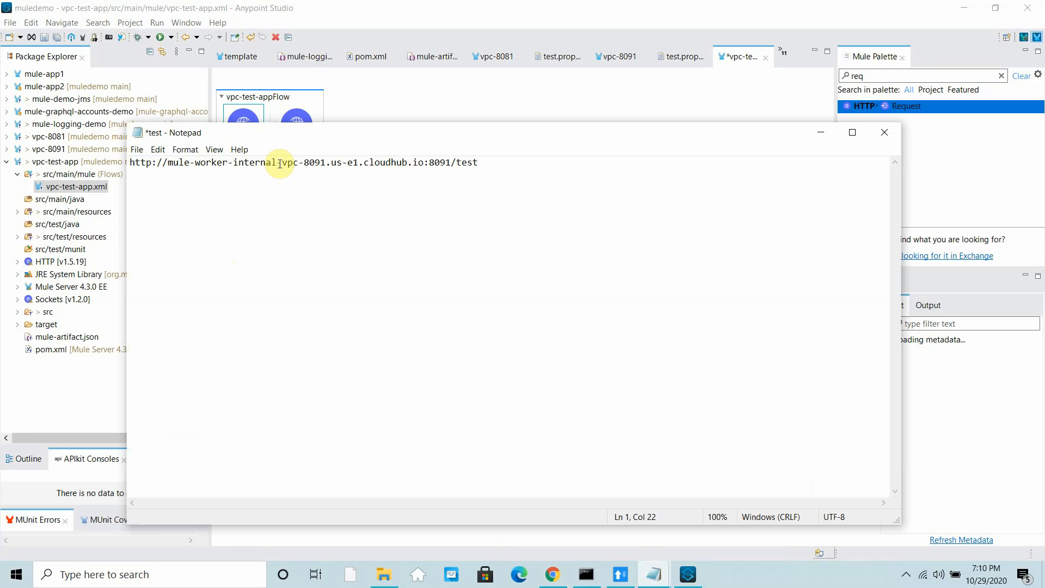
pyautogui.moveTo(299, 163); pyautogui.dragTo(347, 163)
pyautogui.click(348, 173)
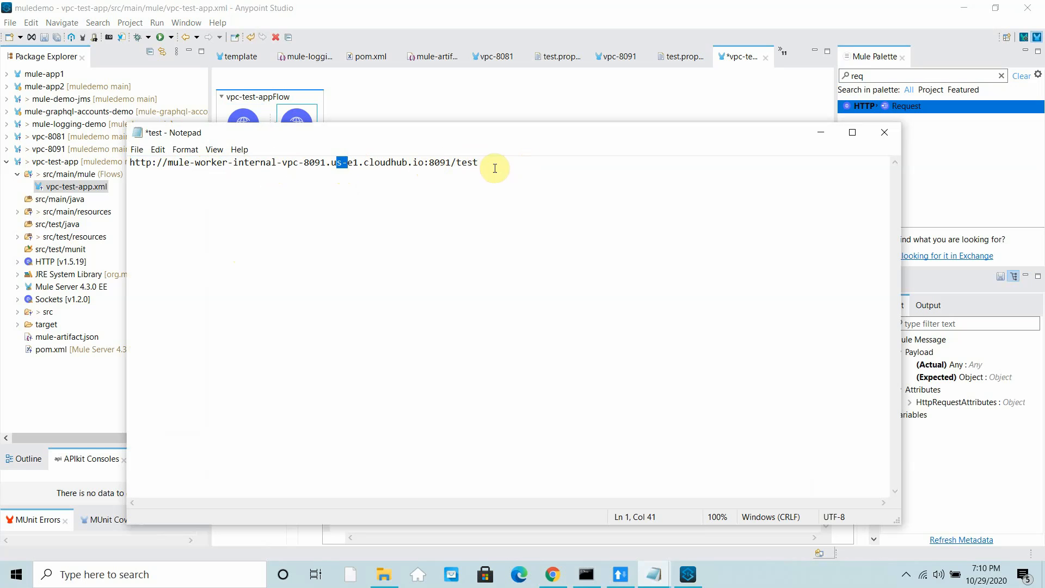
pyautogui.moveTo(497, 163); pyautogui.dragTo(77, 168)
pyautogui.write('c')
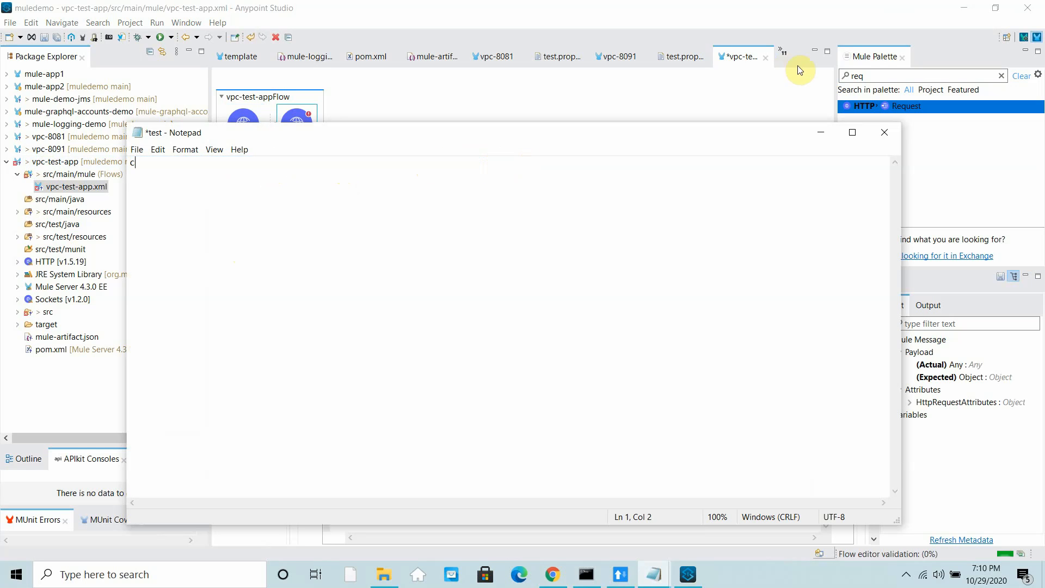
pyautogui.hotkey('ctrl', 'z')
pyautogui.hotkey('ctrl', 'c')
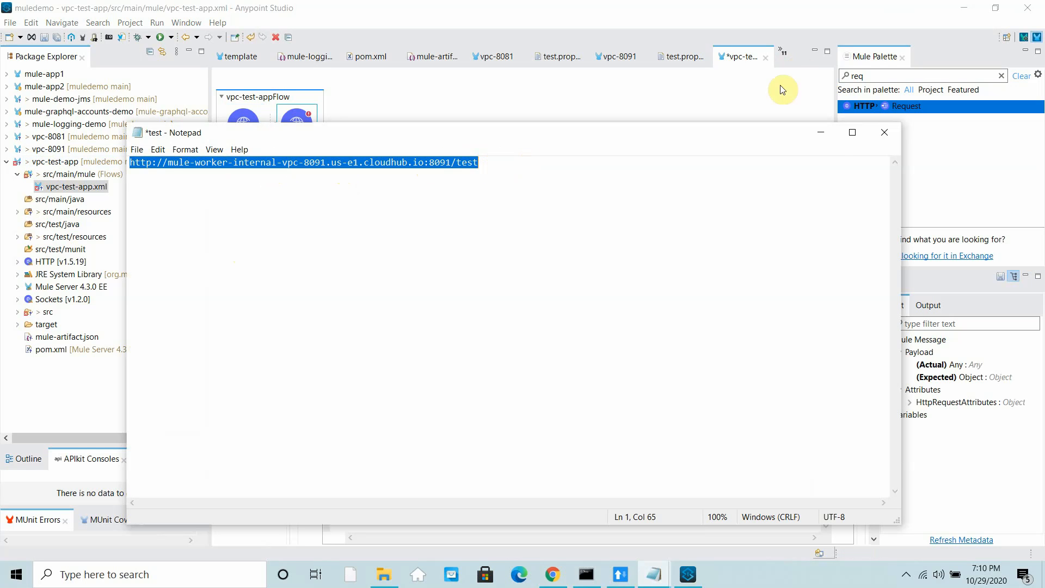
pyautogui.click(823, 135)
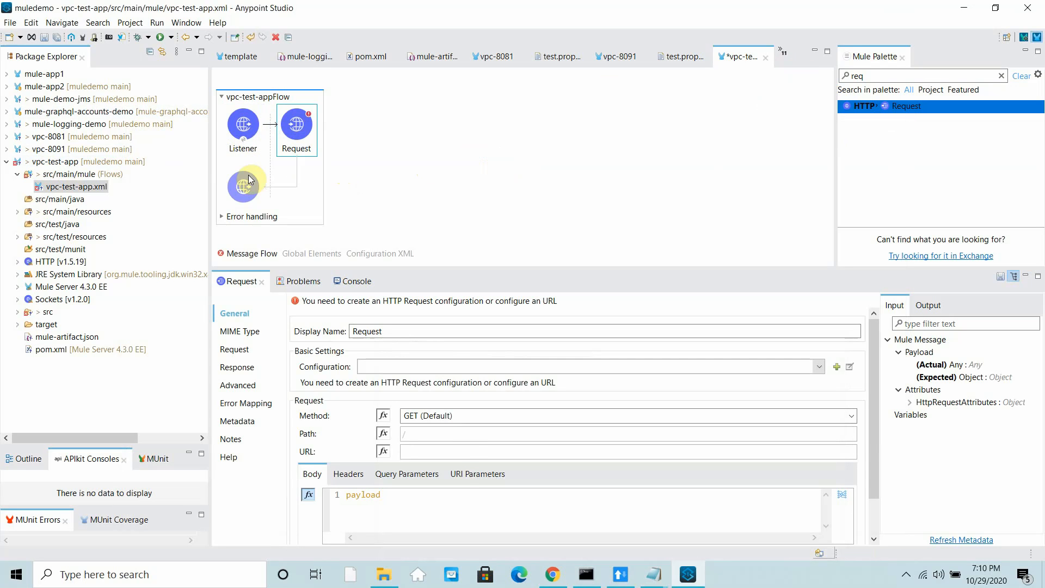
pyautogui.click(439, 453)
pyautogui.hotkey('ctrl', 'v')
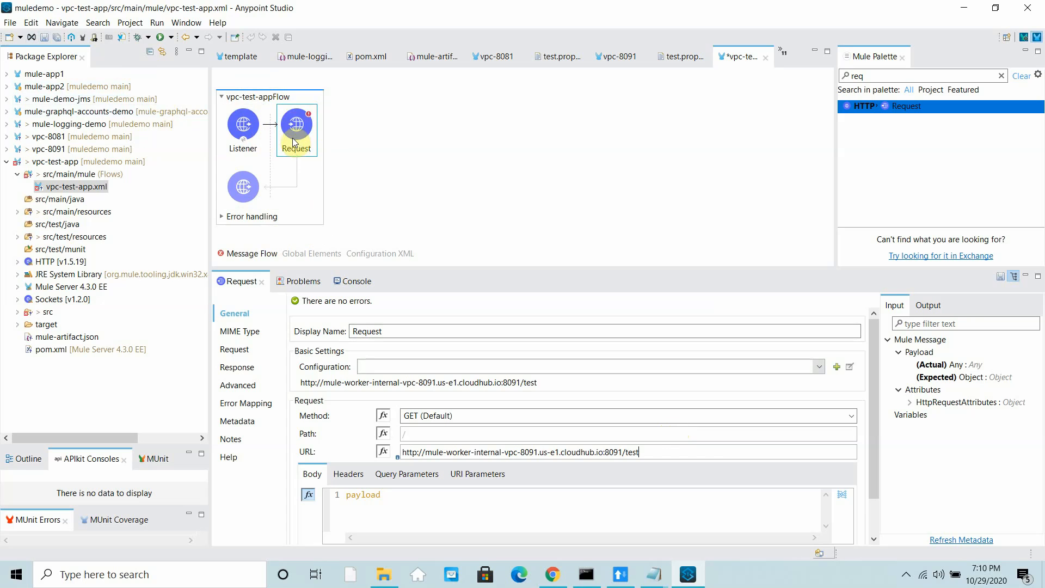
pyautogui.click(470, 149)
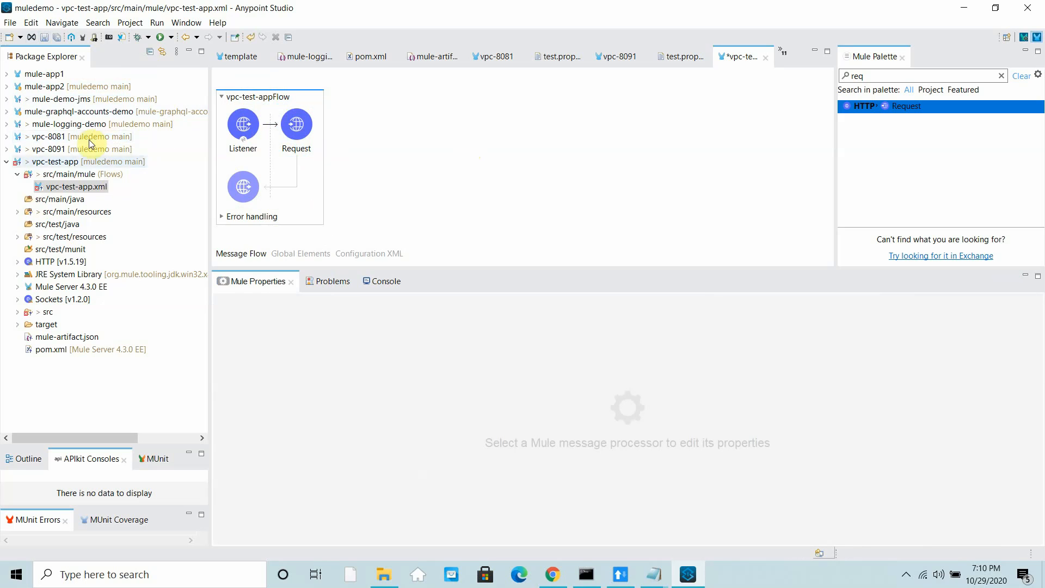
# Save all open files and start deploying the vpc-test-app project to CloudHub.
pyautogui.click(10, 22)
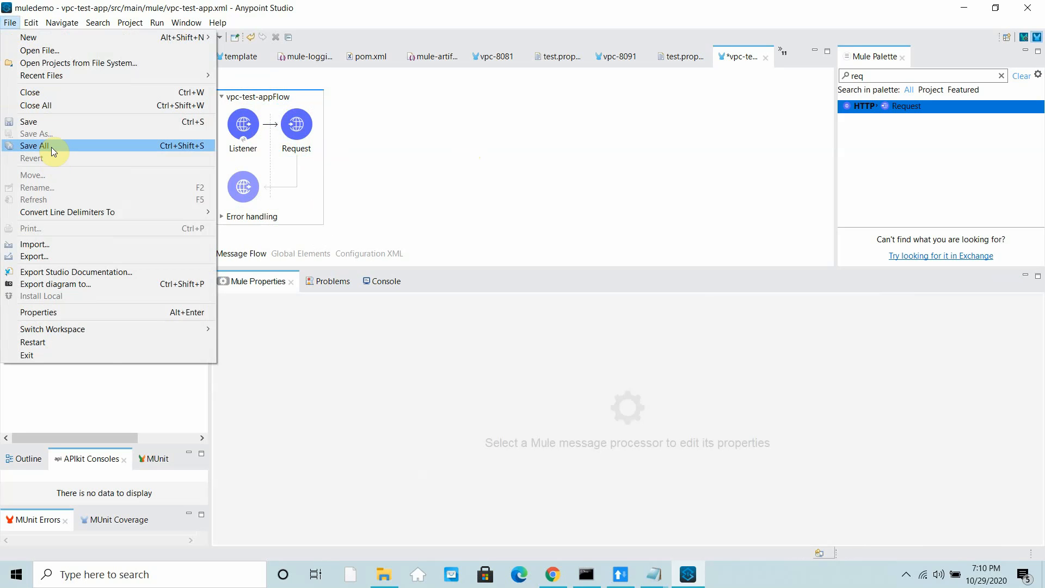
pyautogui.click(52, 147)
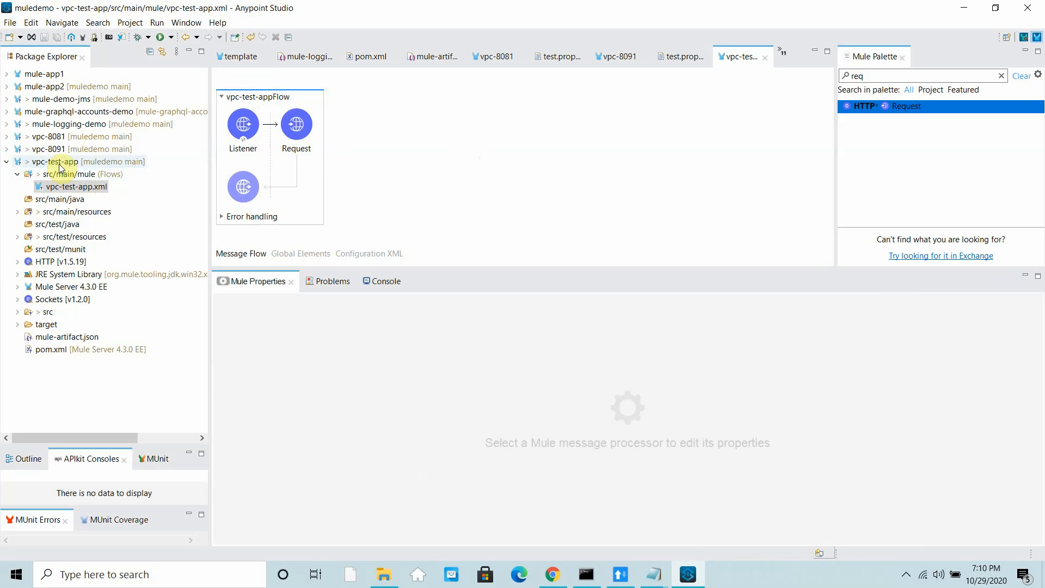
pyautogui.click(59, 163)
pyautogui.rightClick(60, 165)
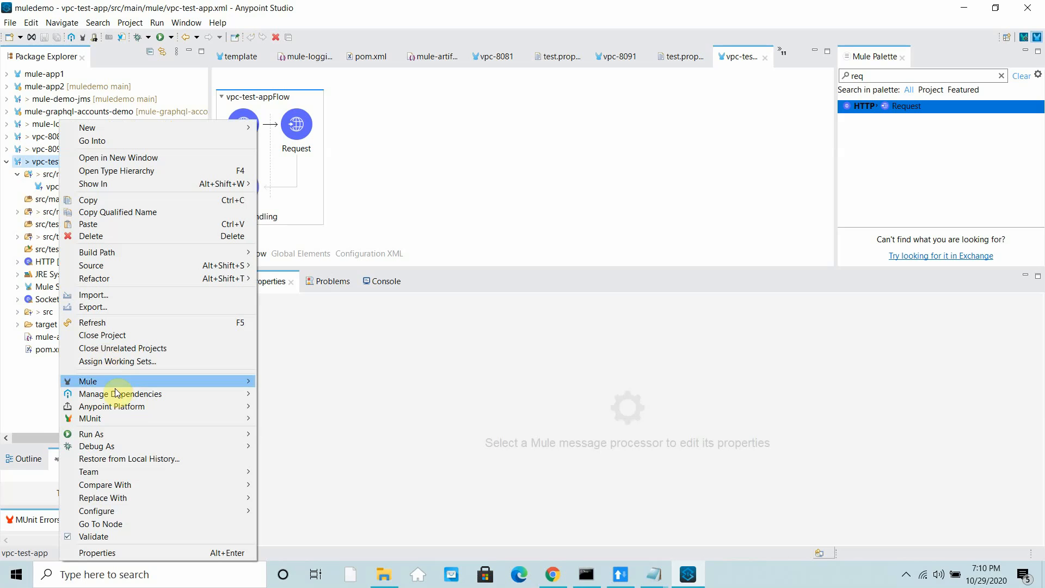
pyautogui.moveTo(127, 409)
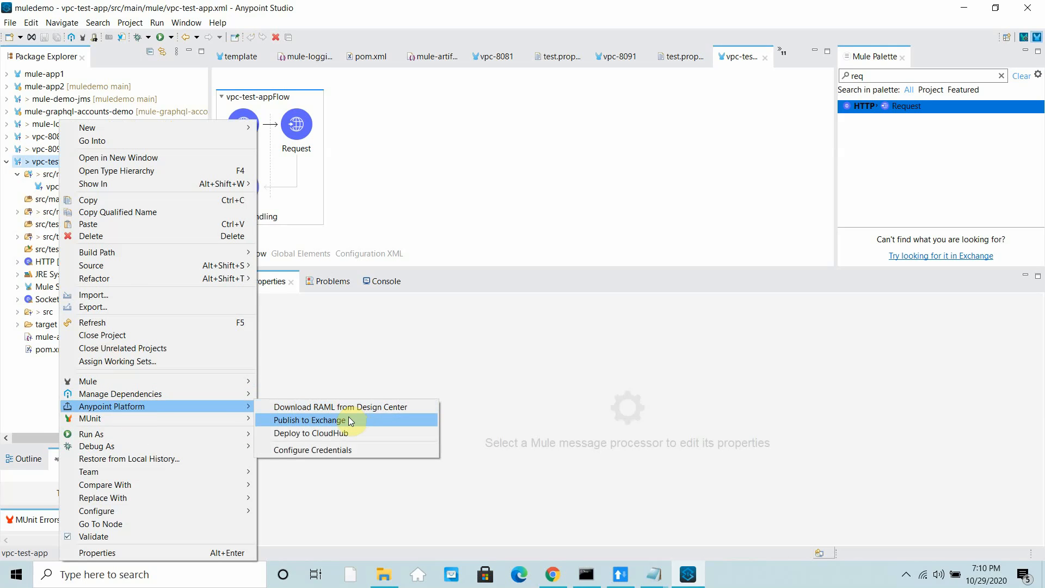
pyautogui.click(338, 434)
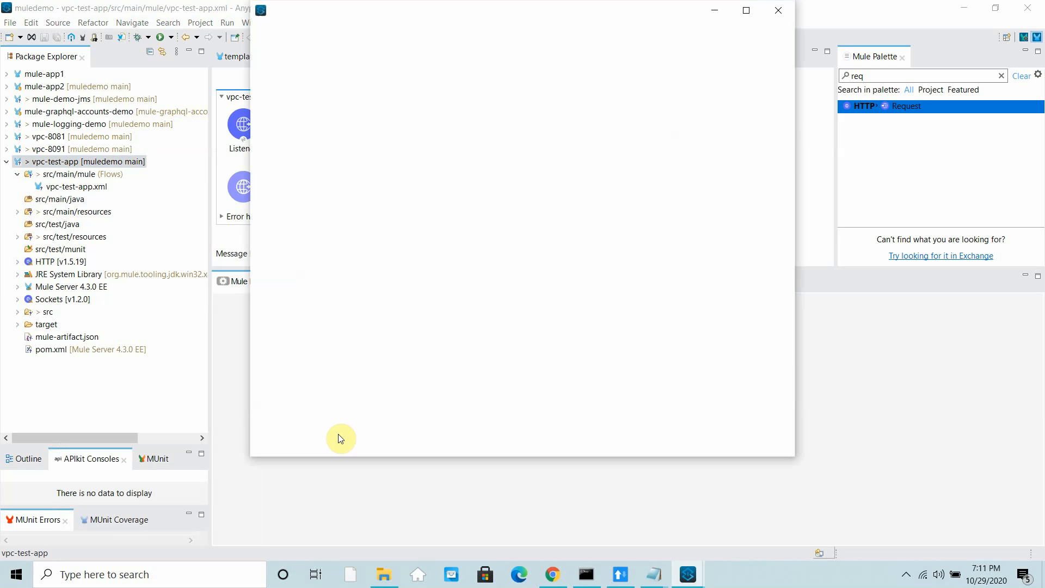
# Switch to the Anypoint Custom Policies presentation in Google Slides in Chrome and add a new slide after the title slide.
pyautogui.click(551, 574)
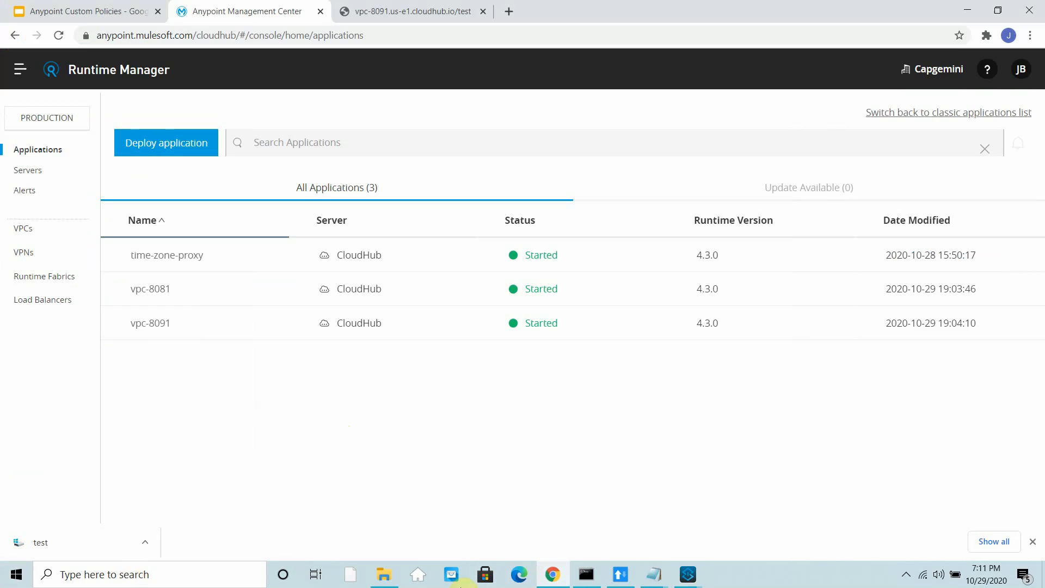
pyautogui.click(96, 10)
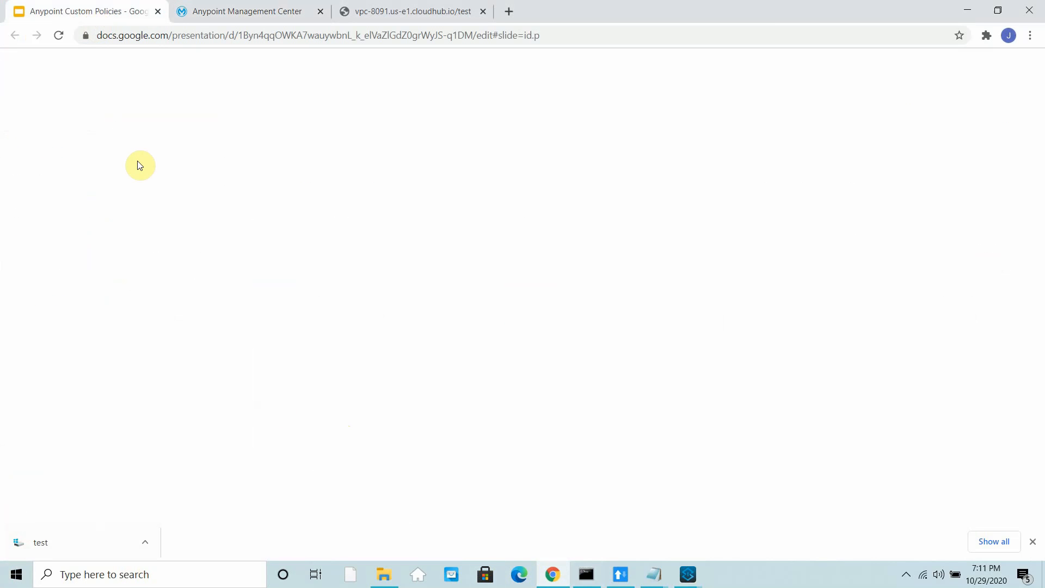
pyautogui.rightClick(92, 175)
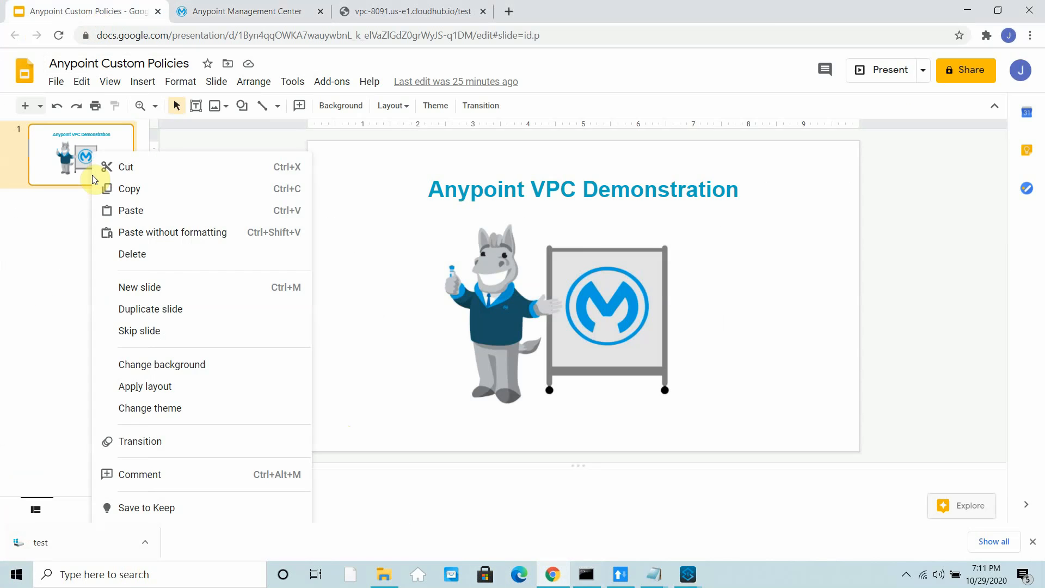
pyautogui.click(139, 294)
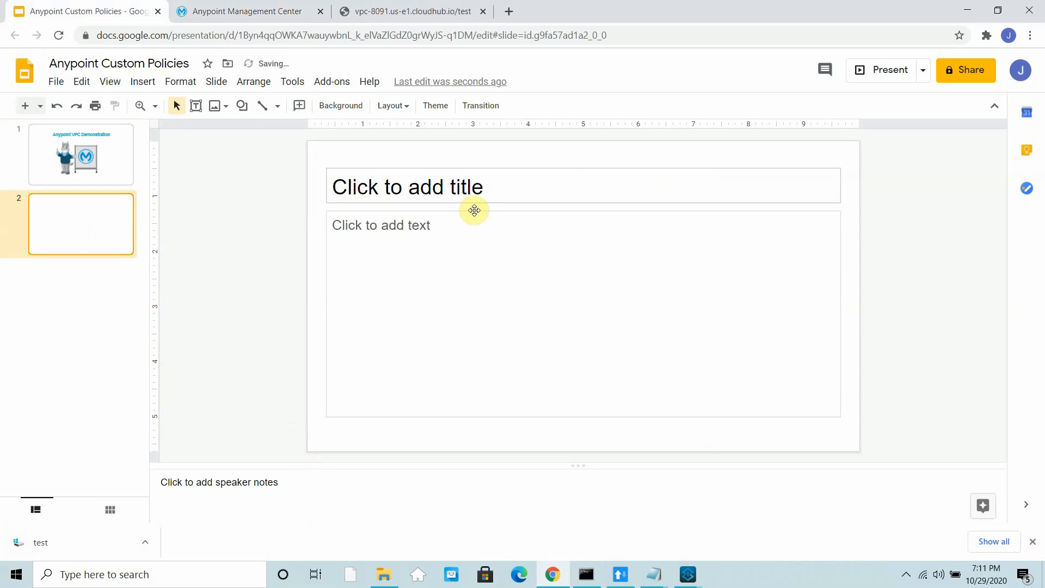